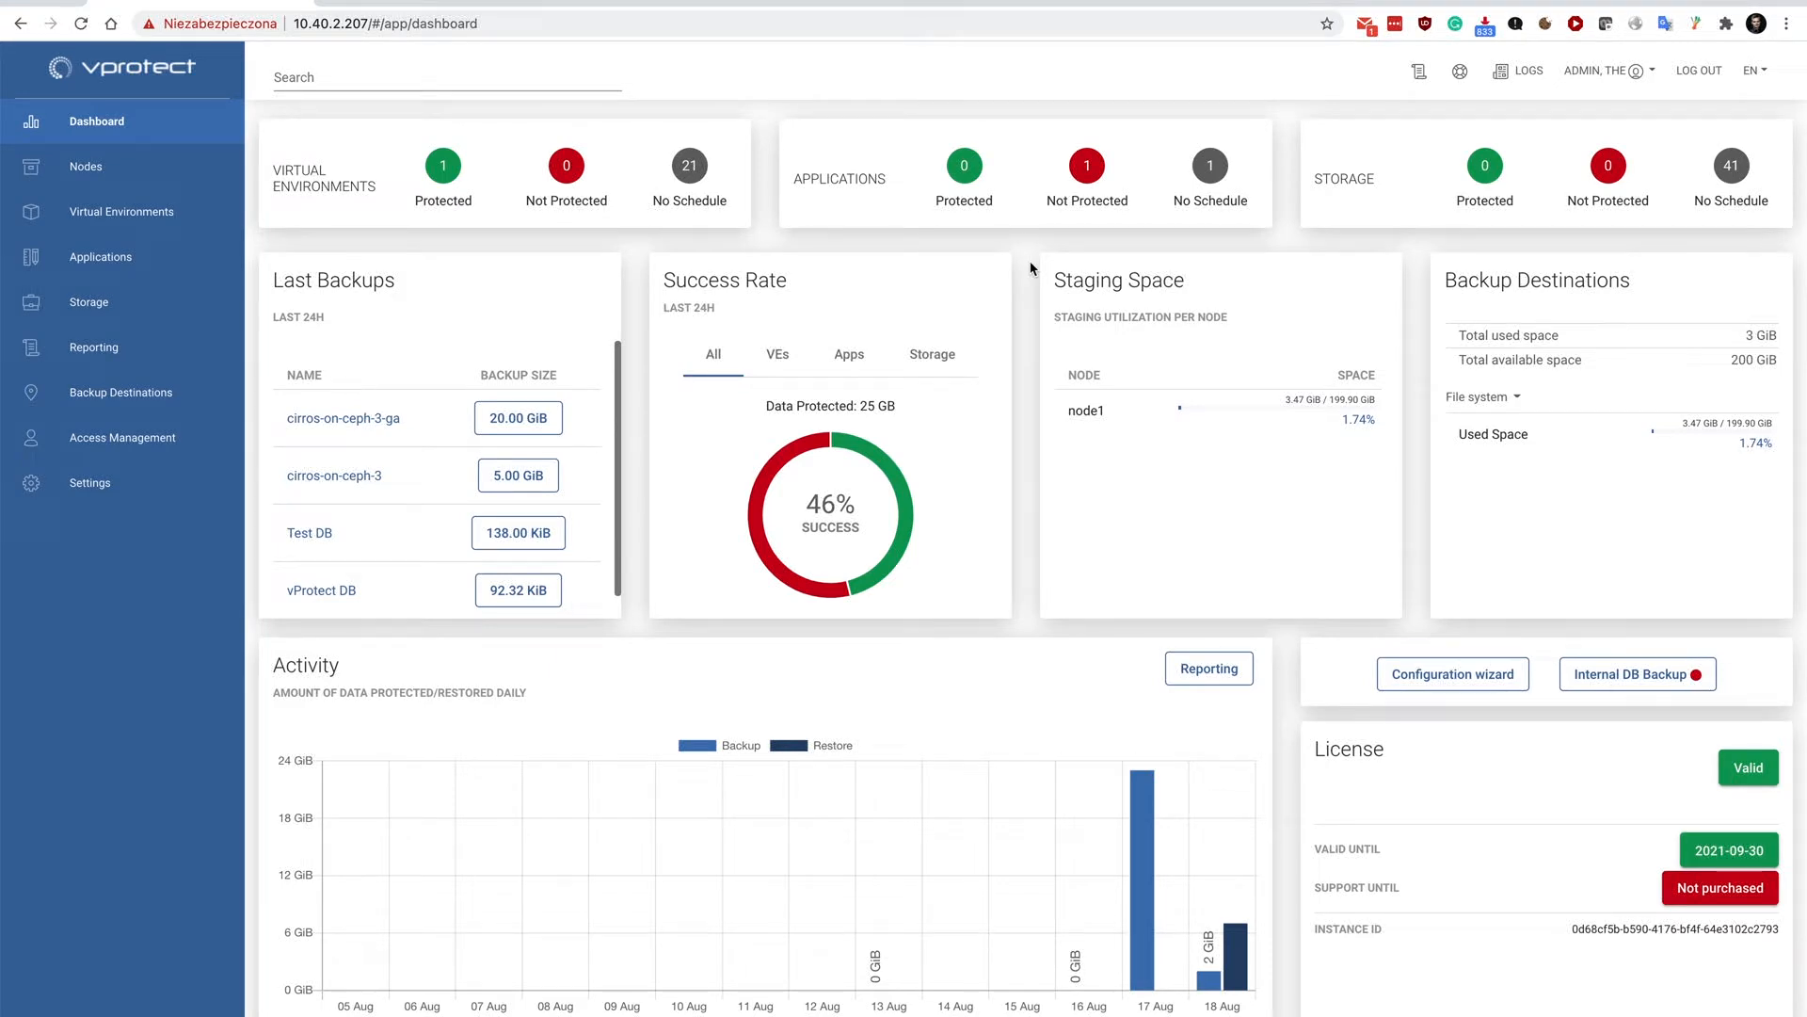
# Open the MySQL/MariaDB application execution configuration and examine its general settings, command arguments and data export options.
pyautogui.click(139, 259)
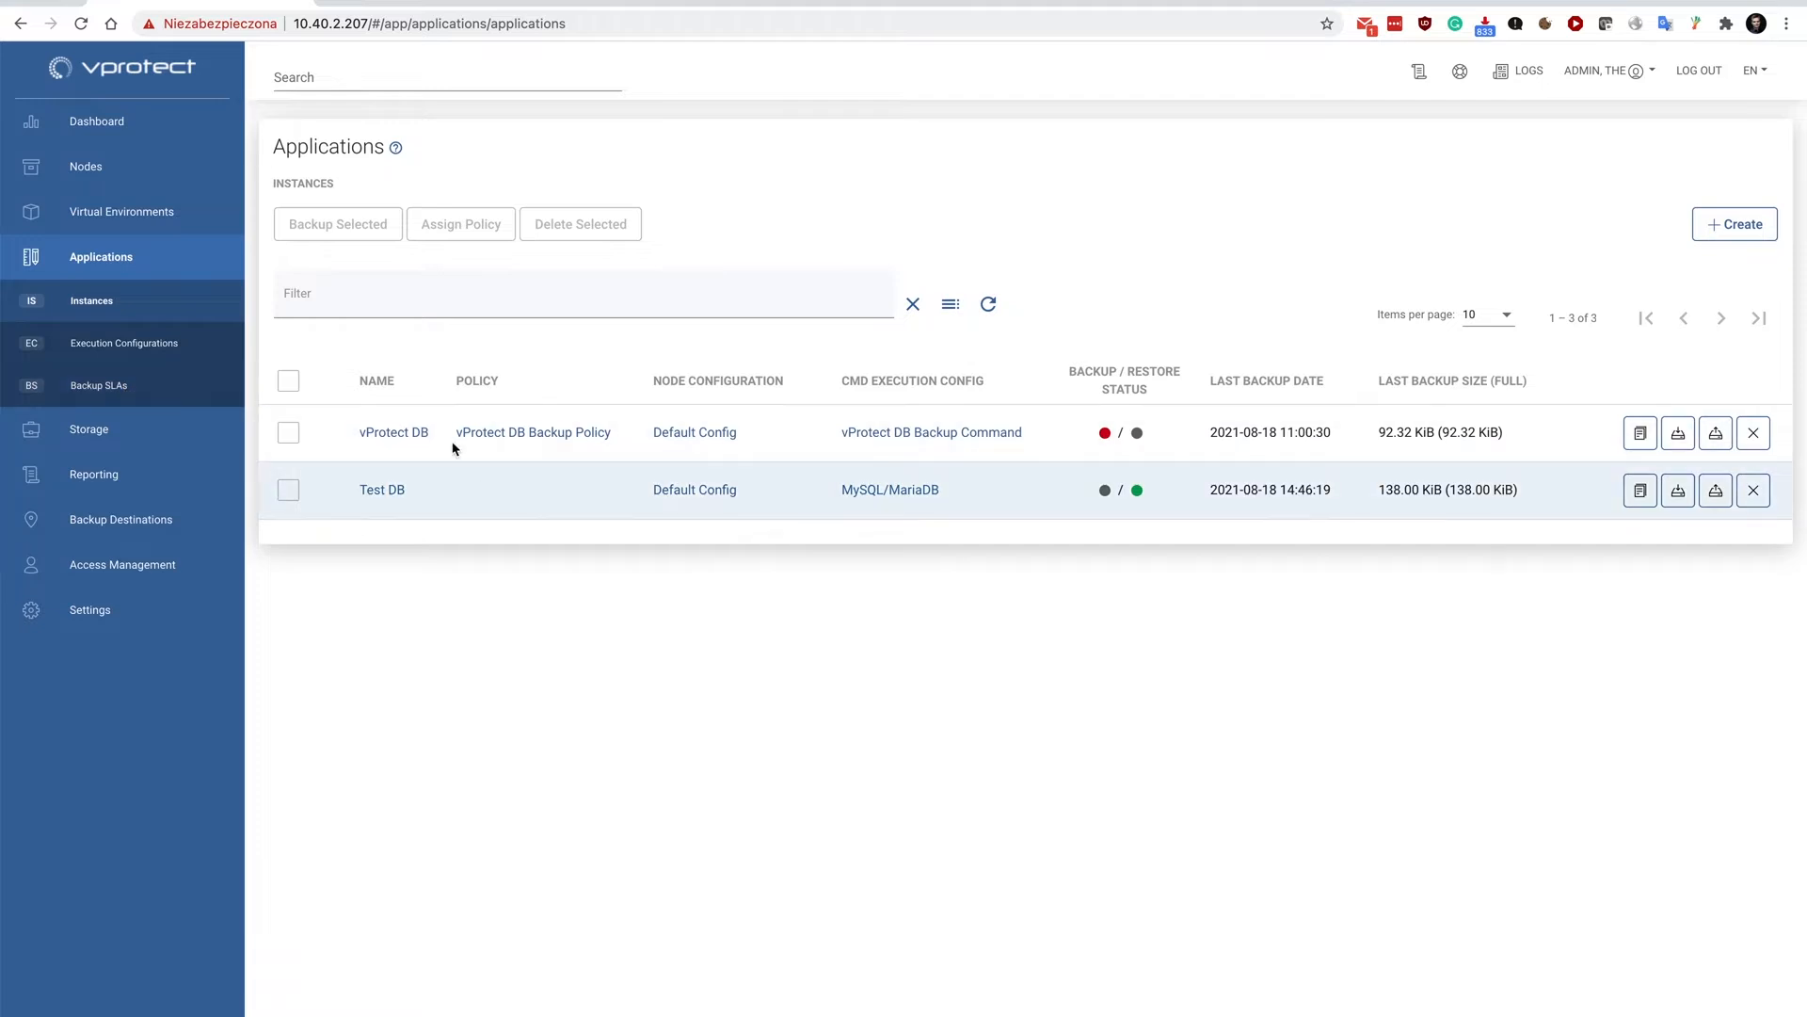
pyautogui.click(113, 347)
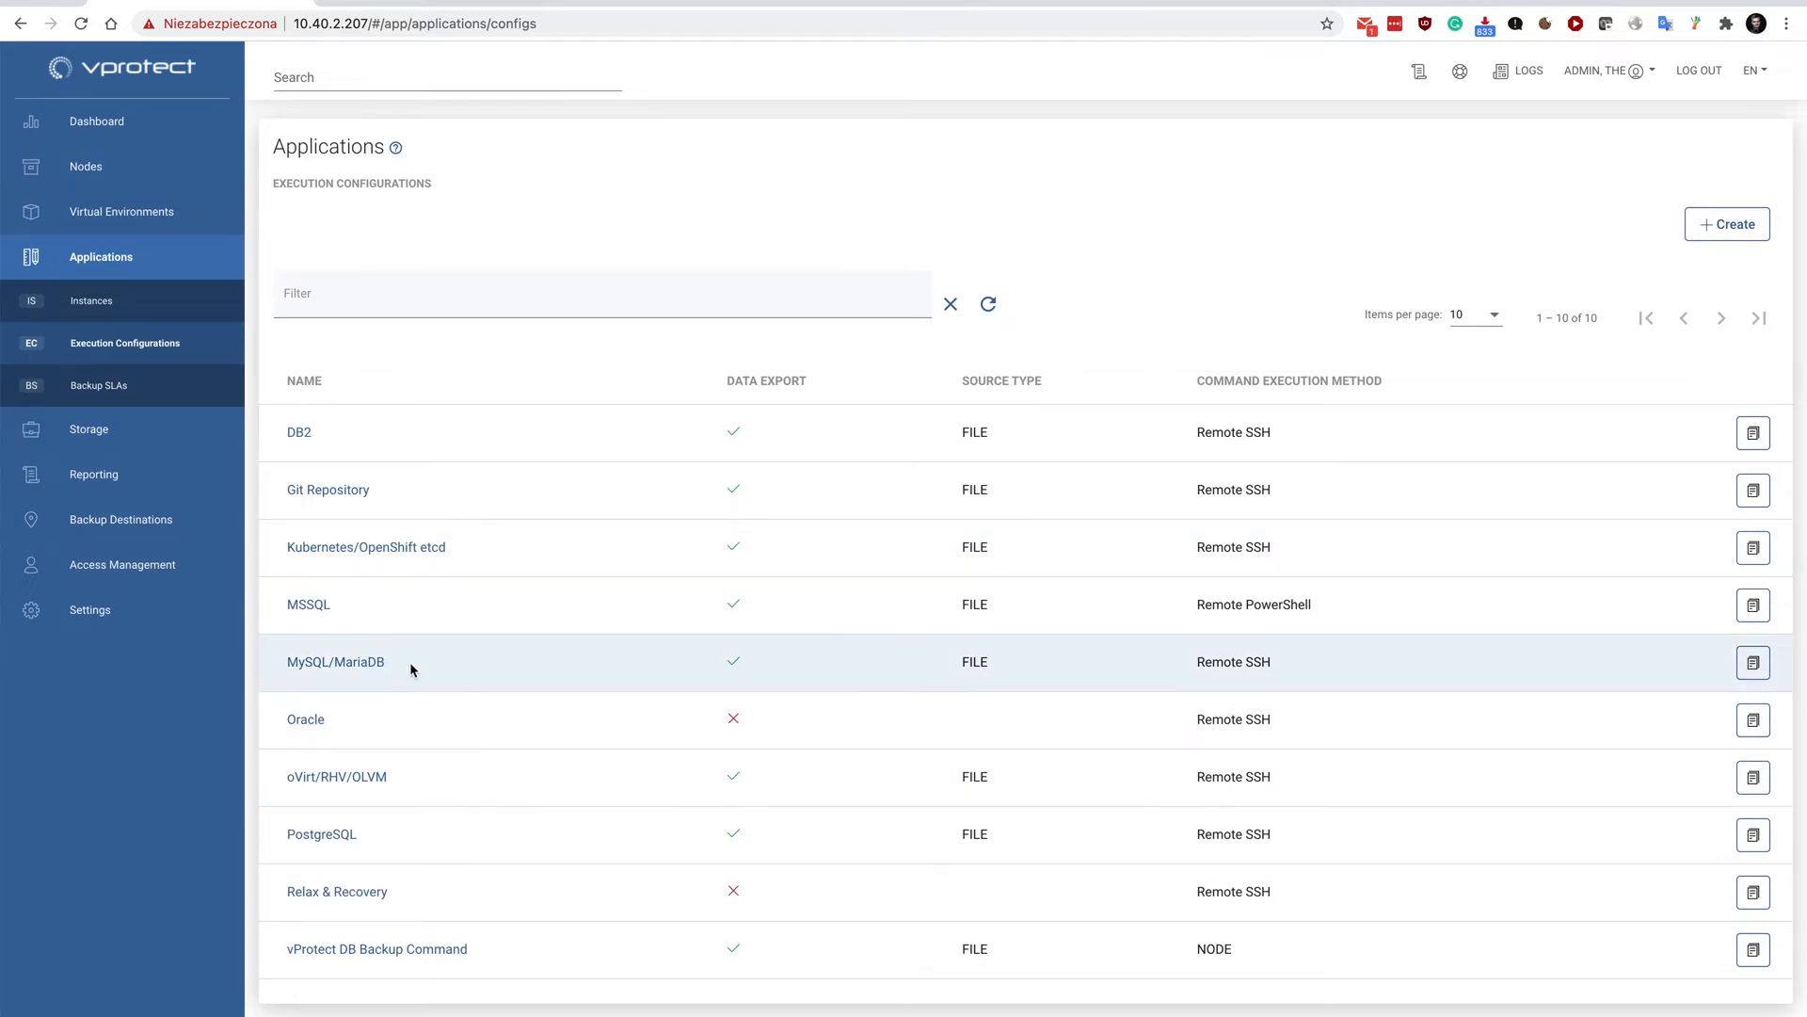
pyautogui.click(384, 664)
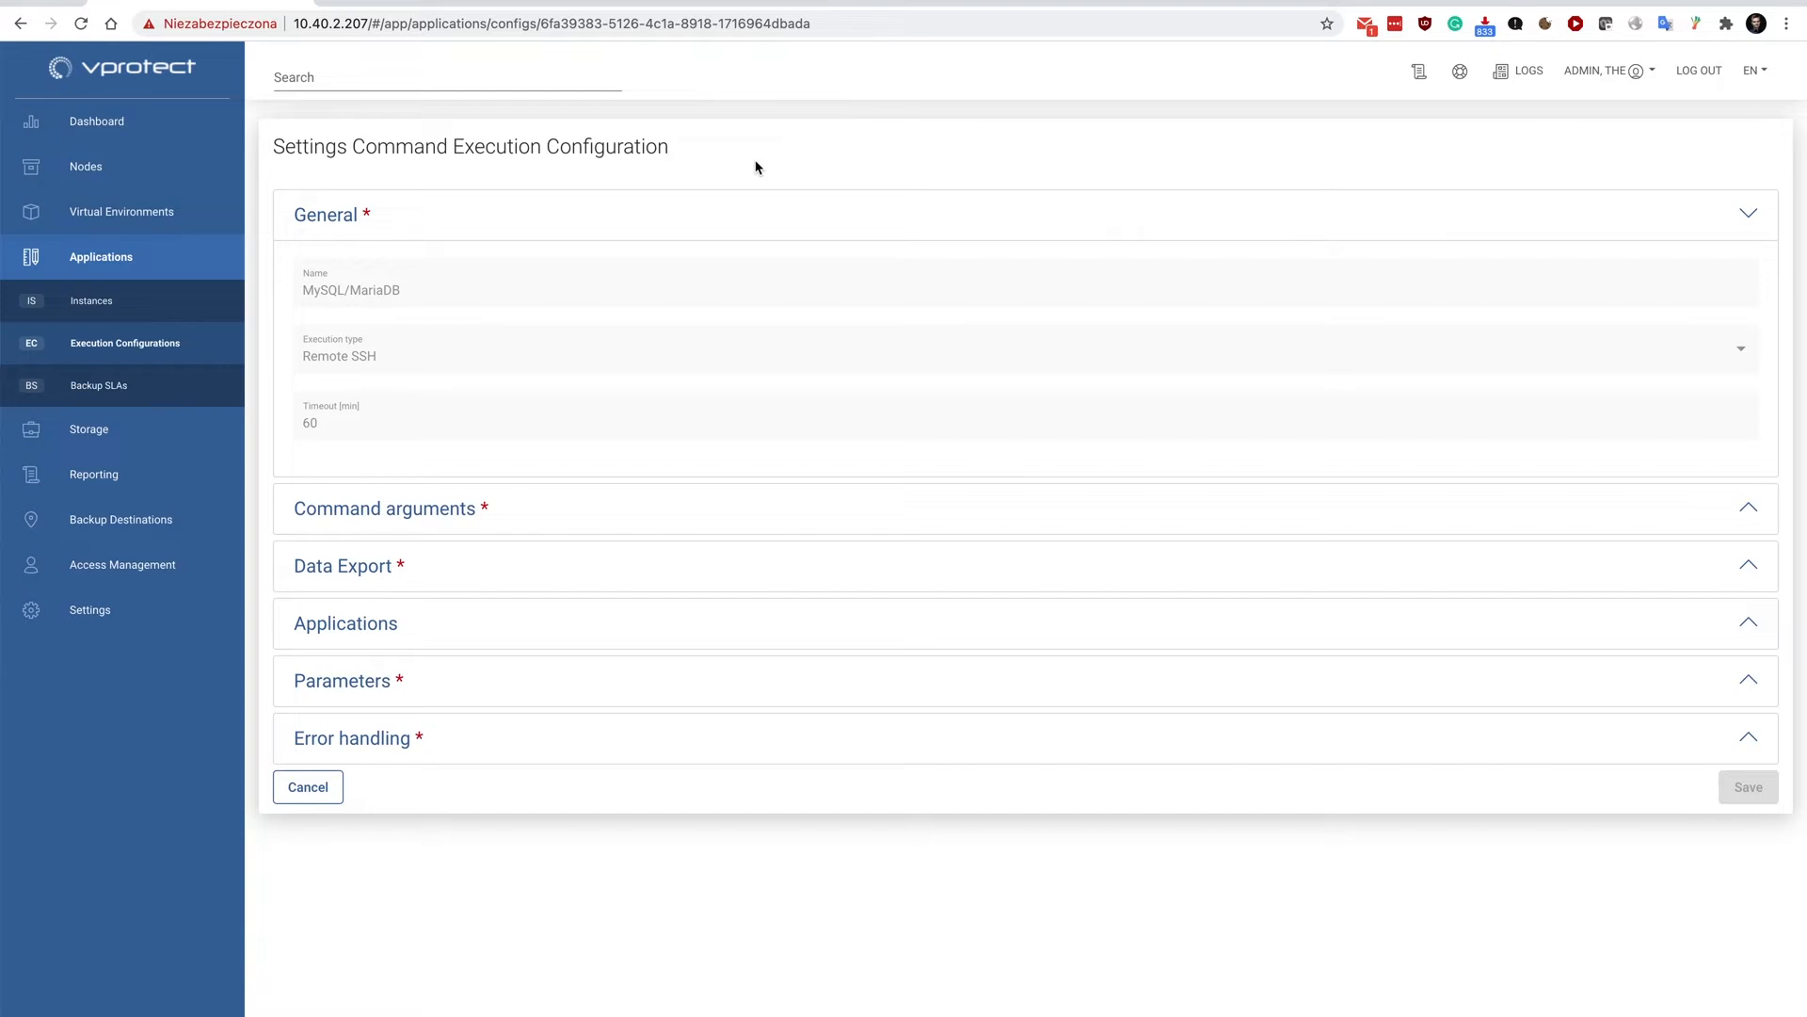
pyautogui.click(353, 505)
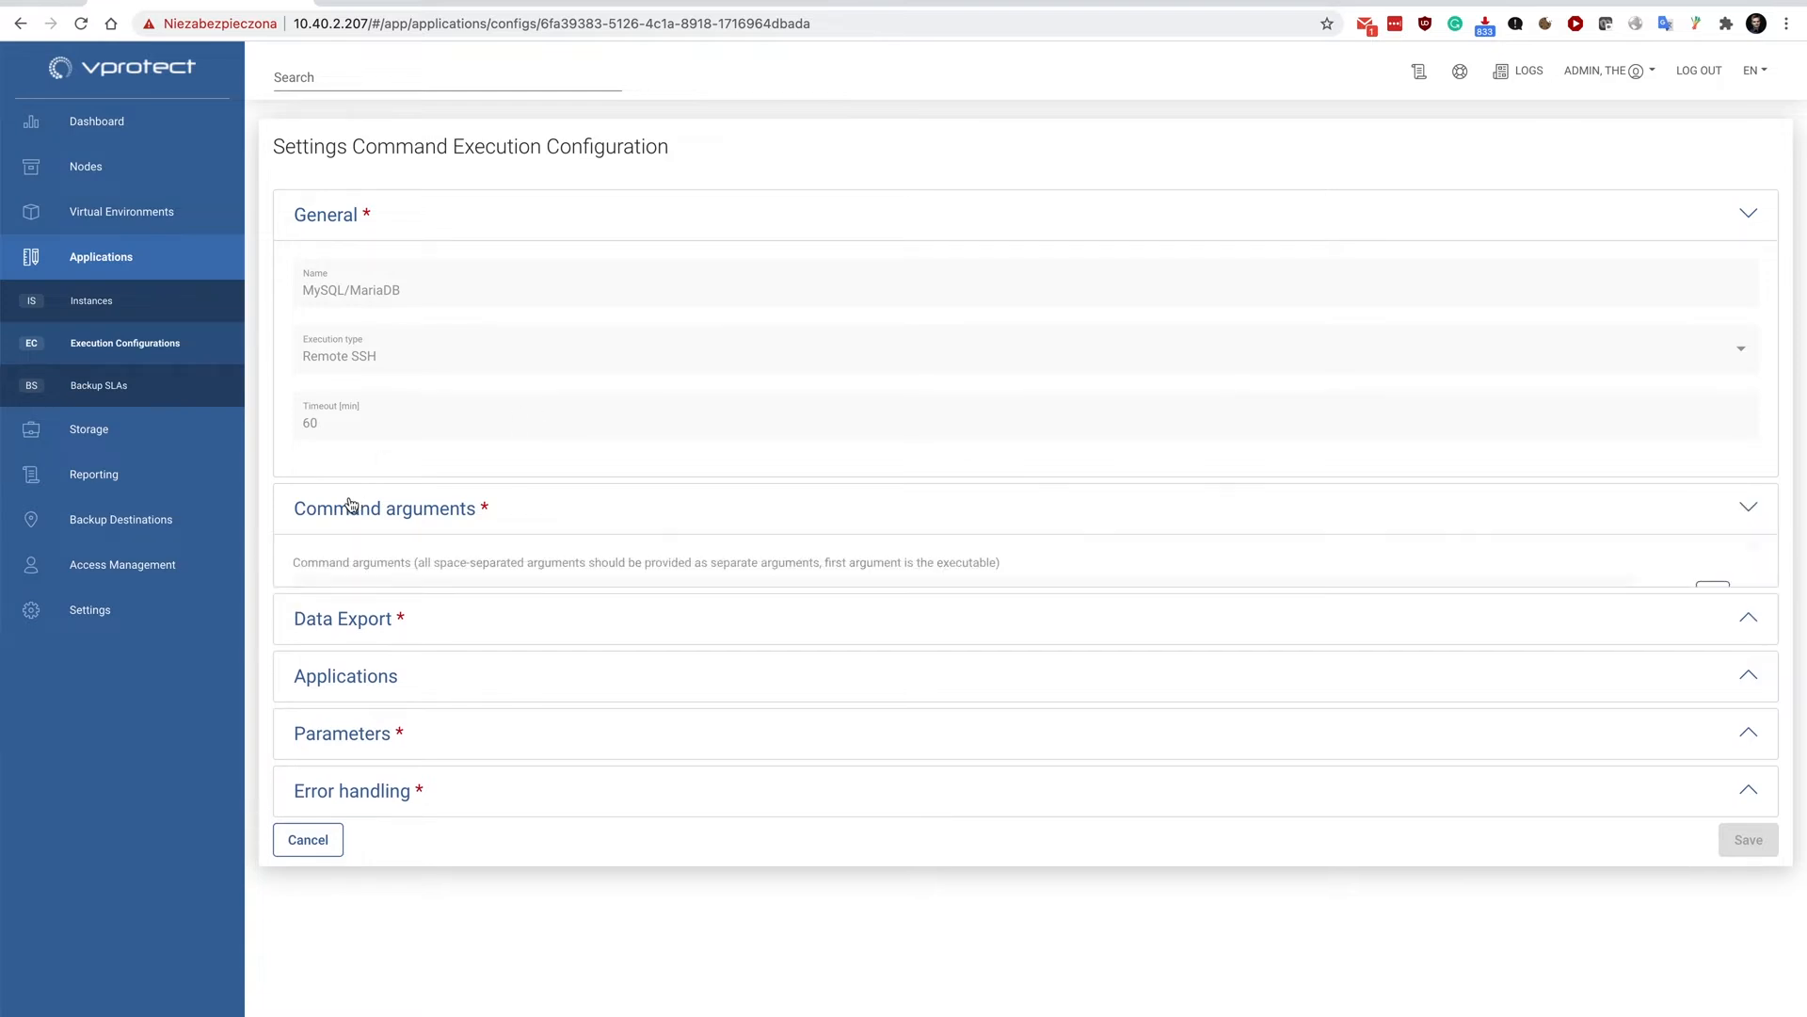
pyautogui.scroll(-1, 359, 813)
pyautogui.click(360, 813)
pyautogui.scroll(-4, 439, 676)
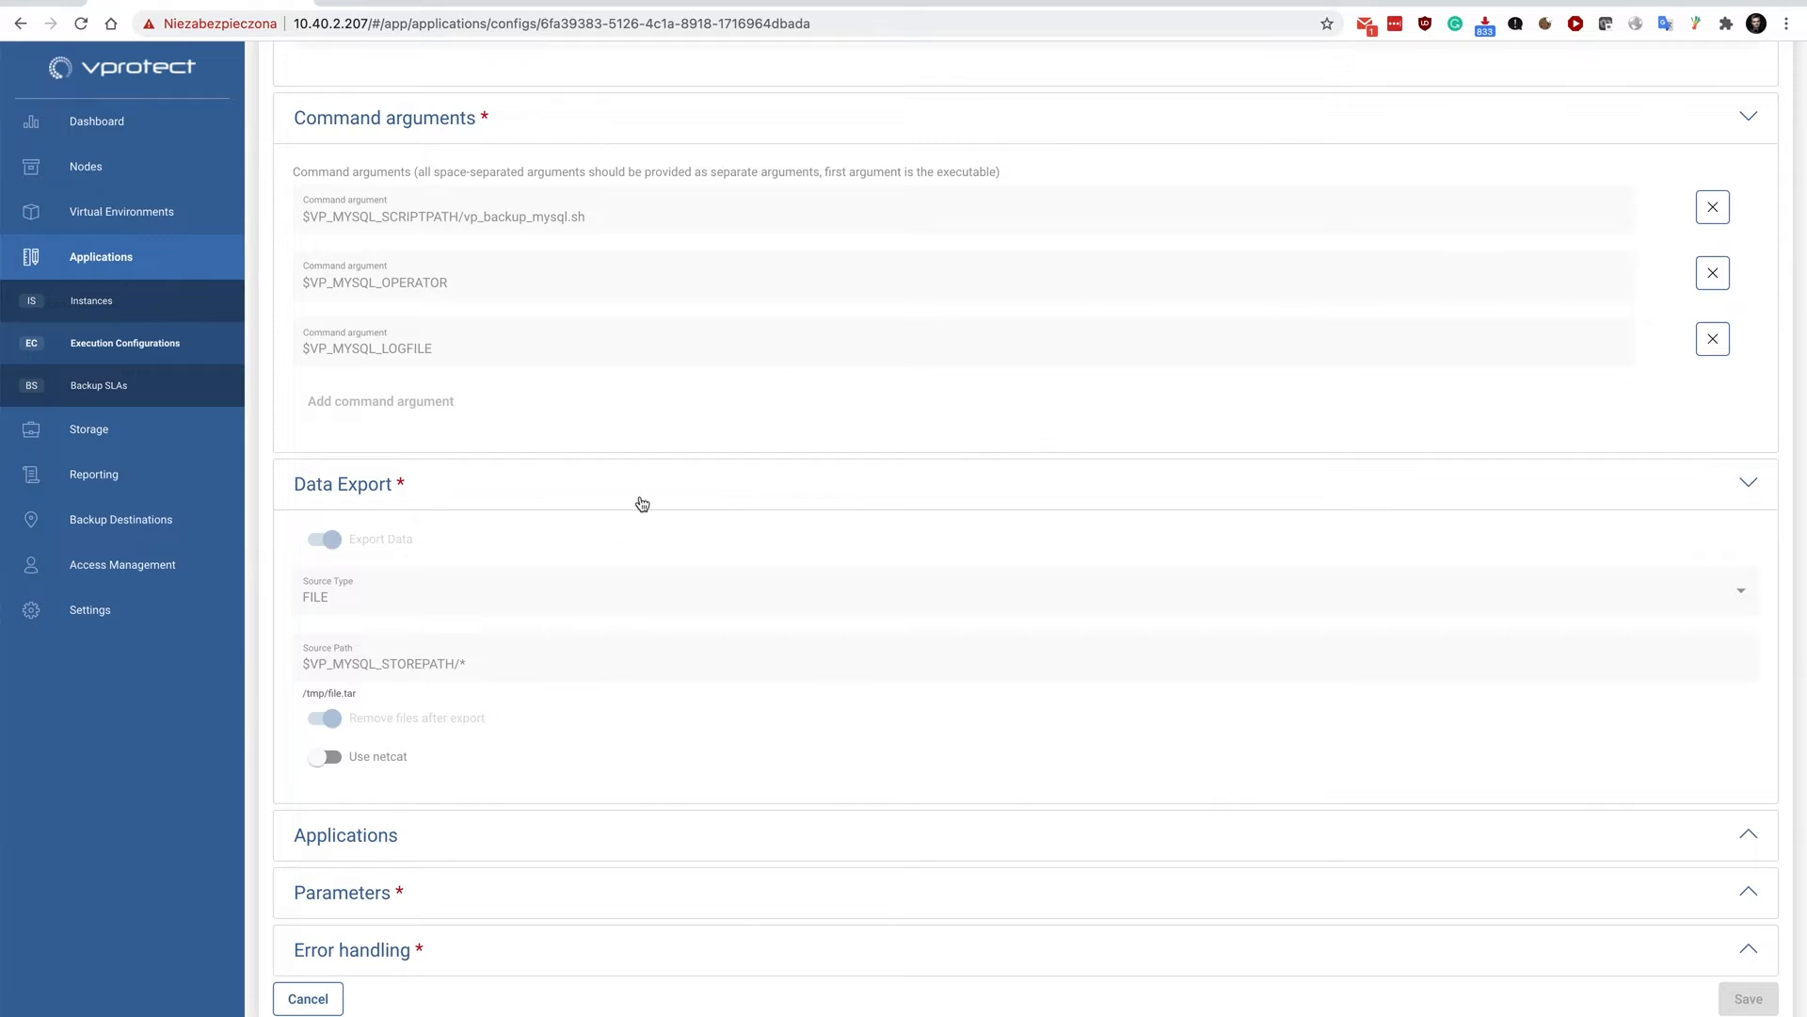
pyautogui.scroll(5, 640, 504)
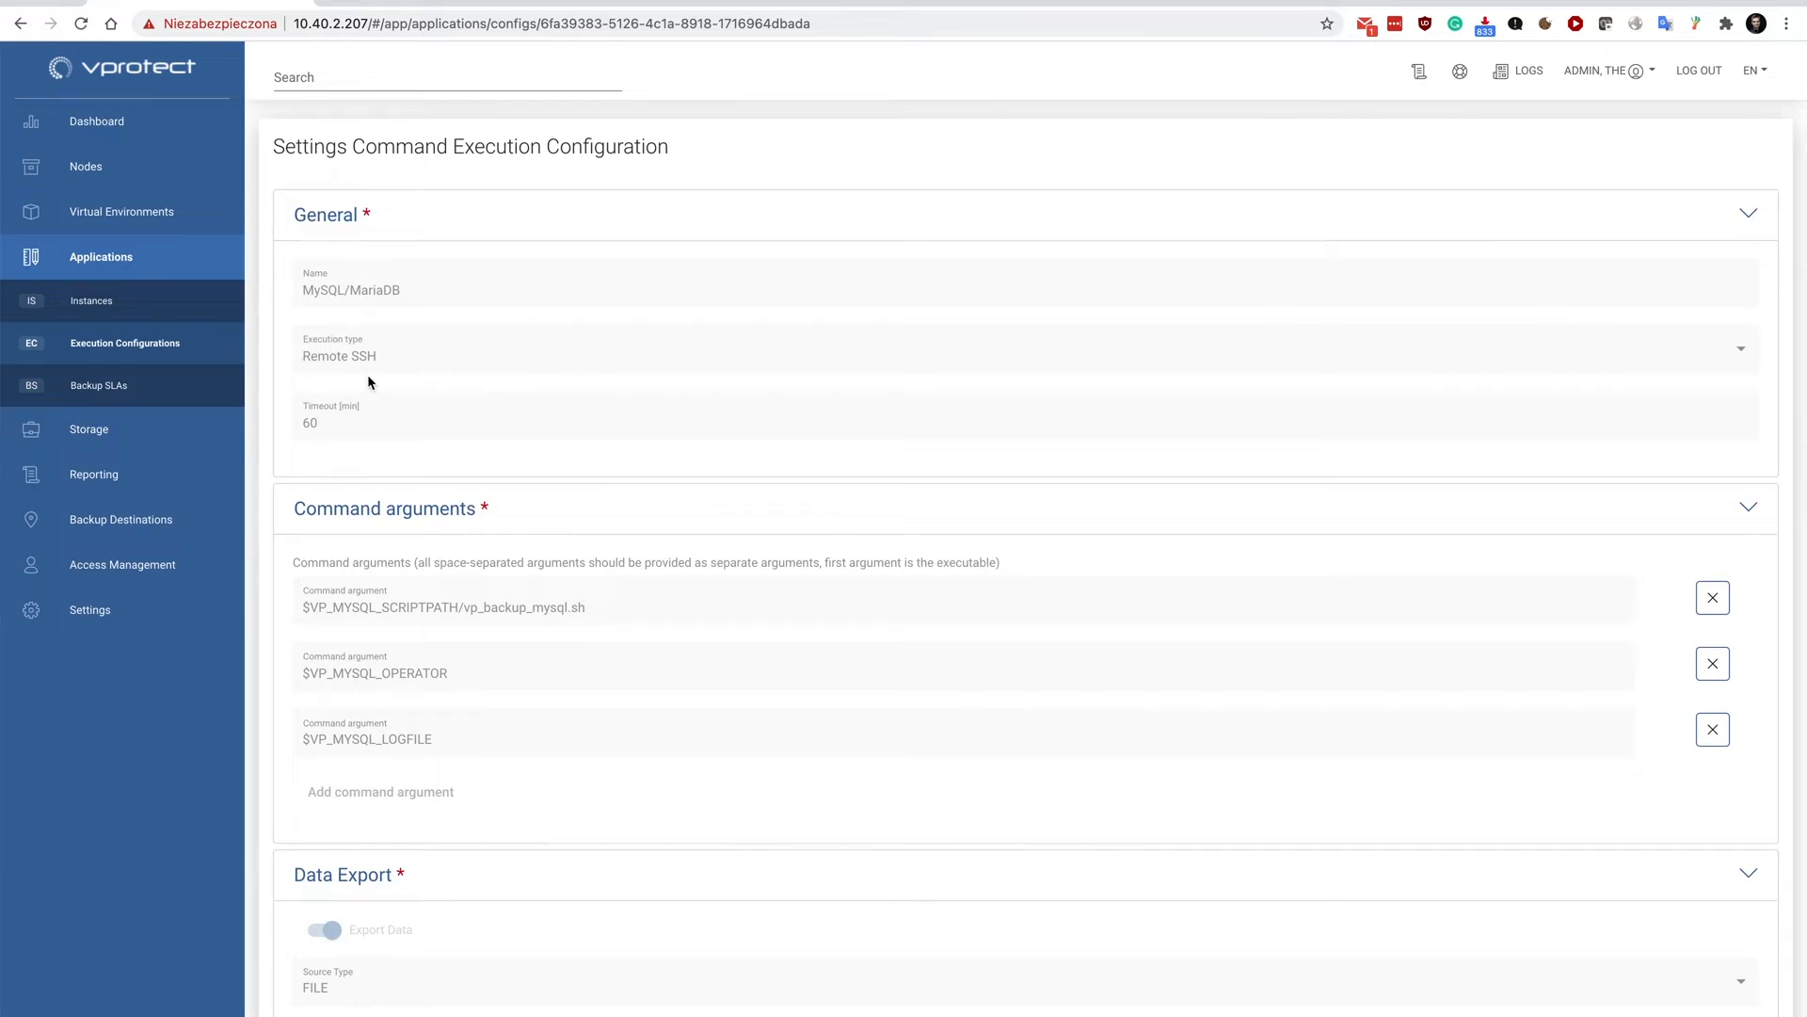
pyautogui.scroll(-3, 367, 376)
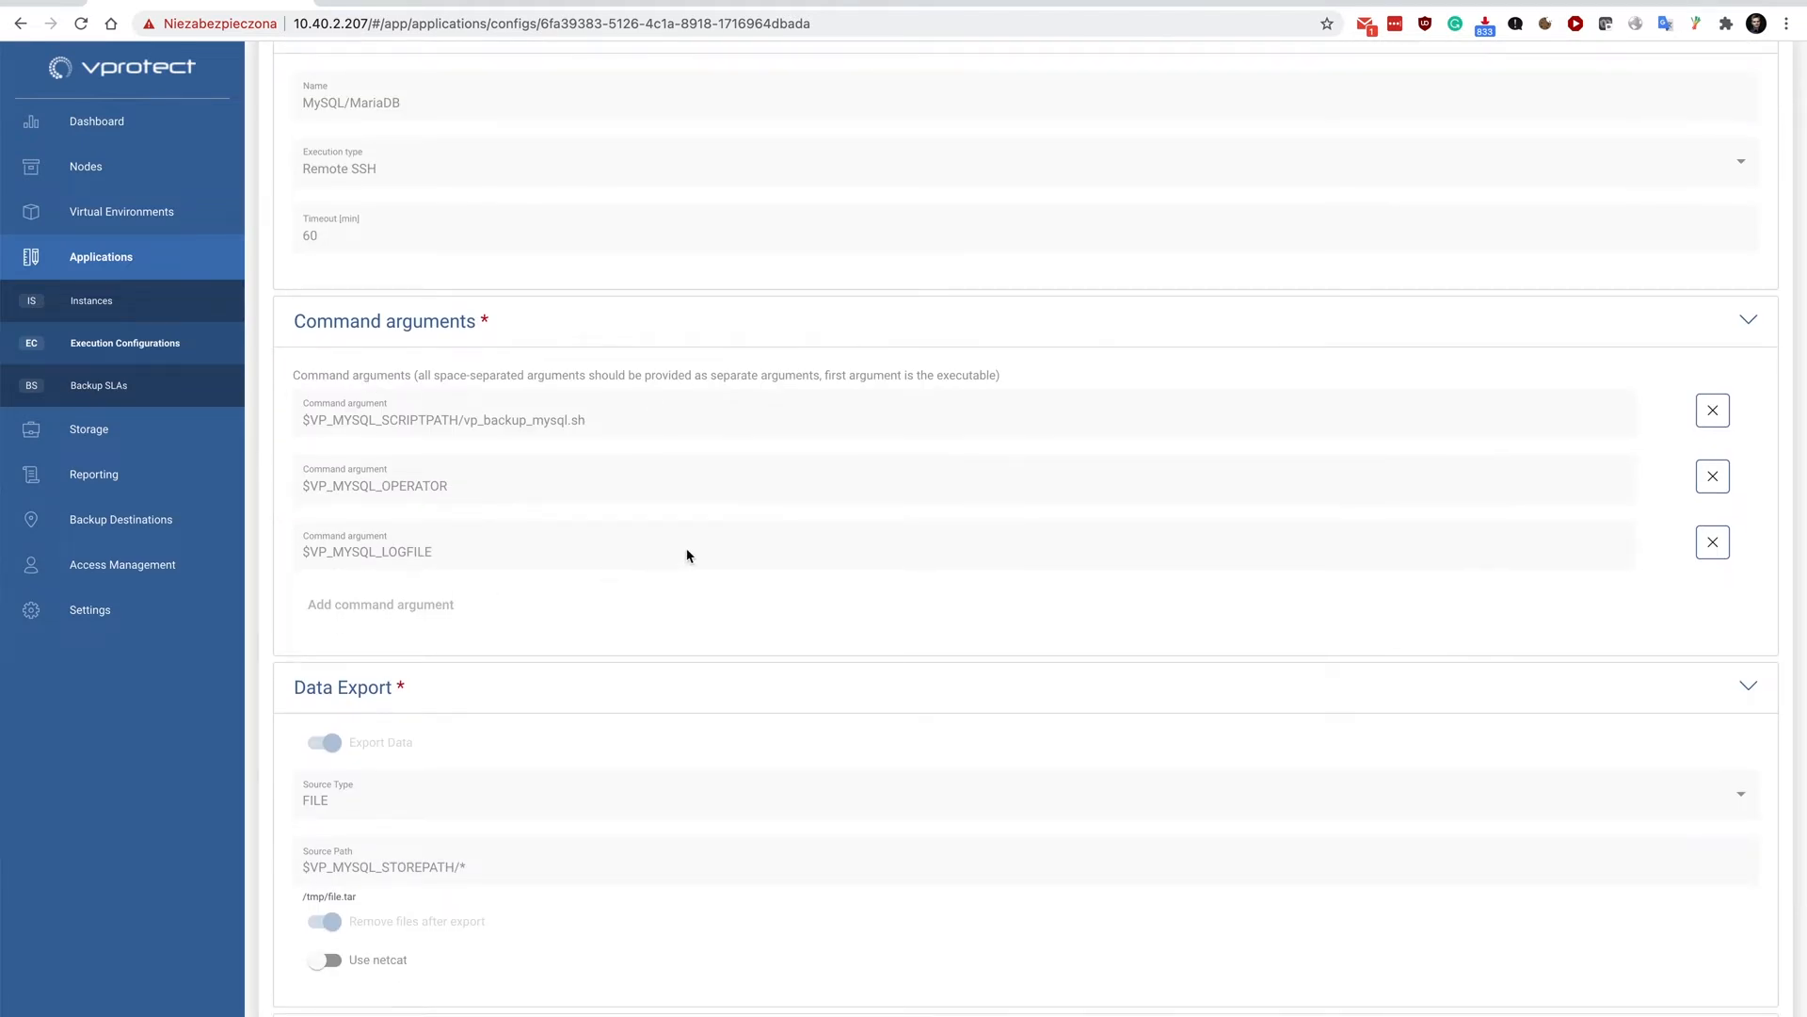
pyautogui.scroll(-1, 687, 556)
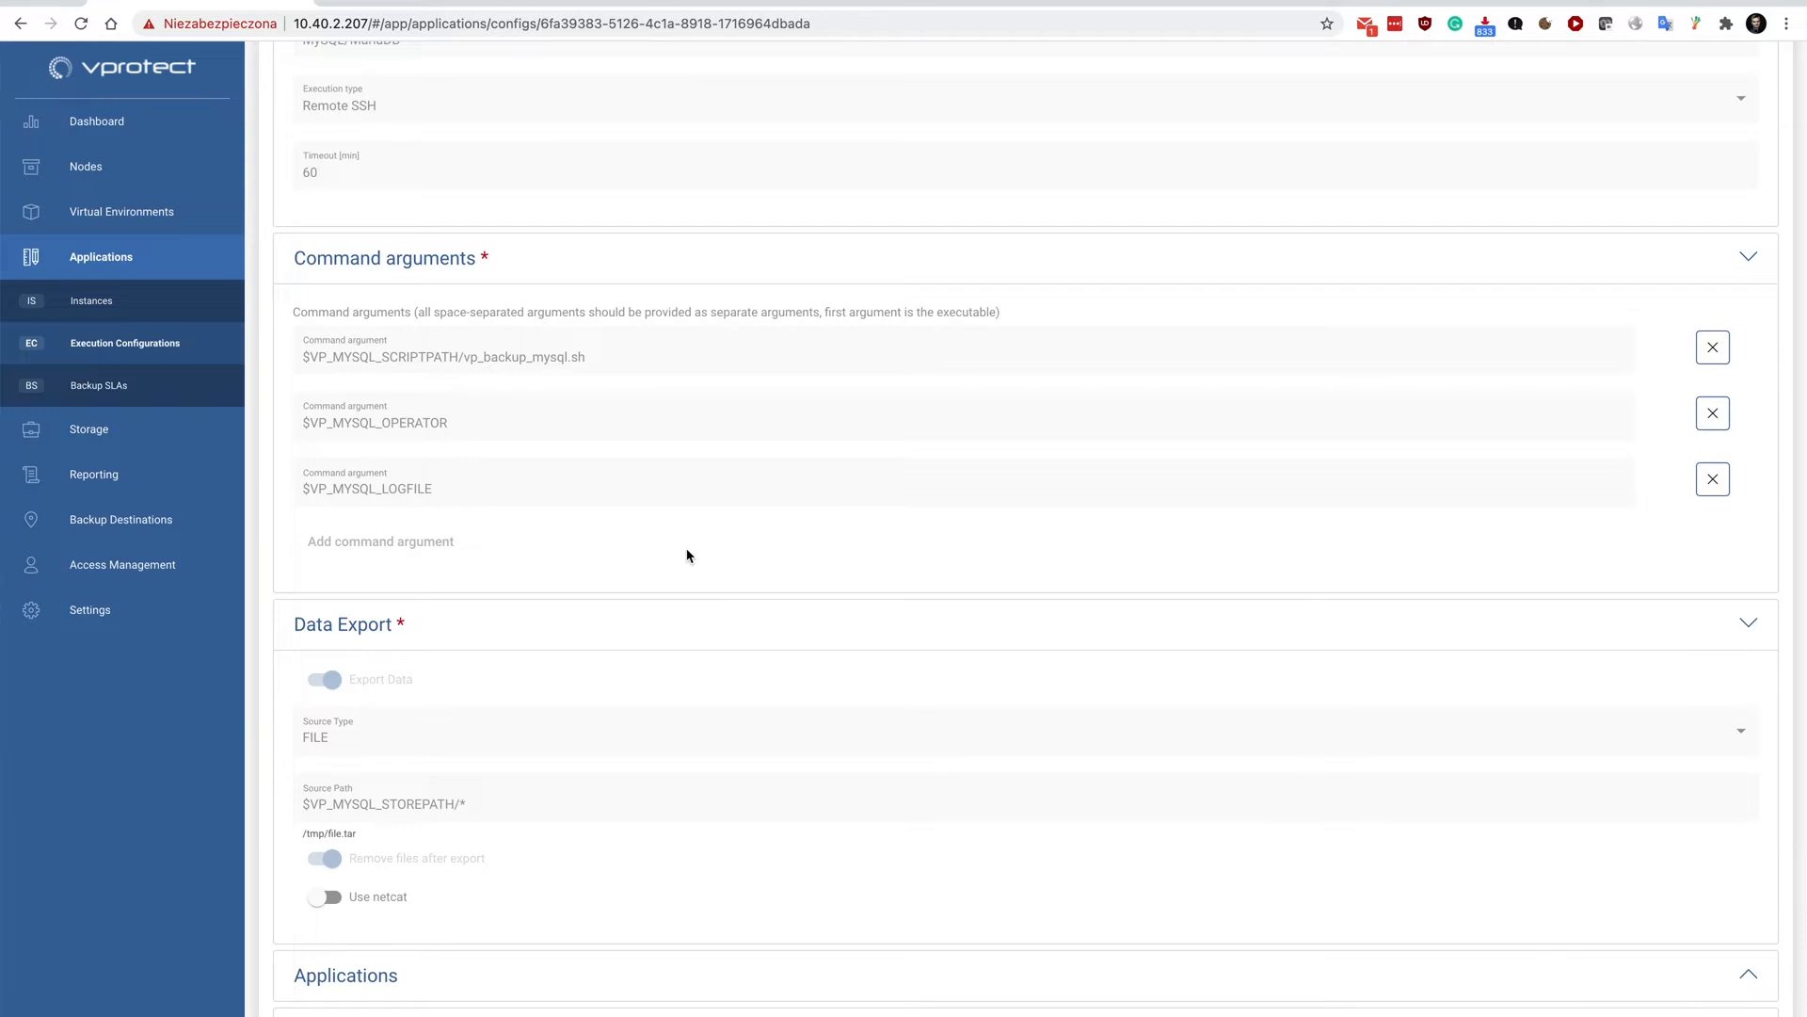
pyautogui.scroll(-2, 687, 556)
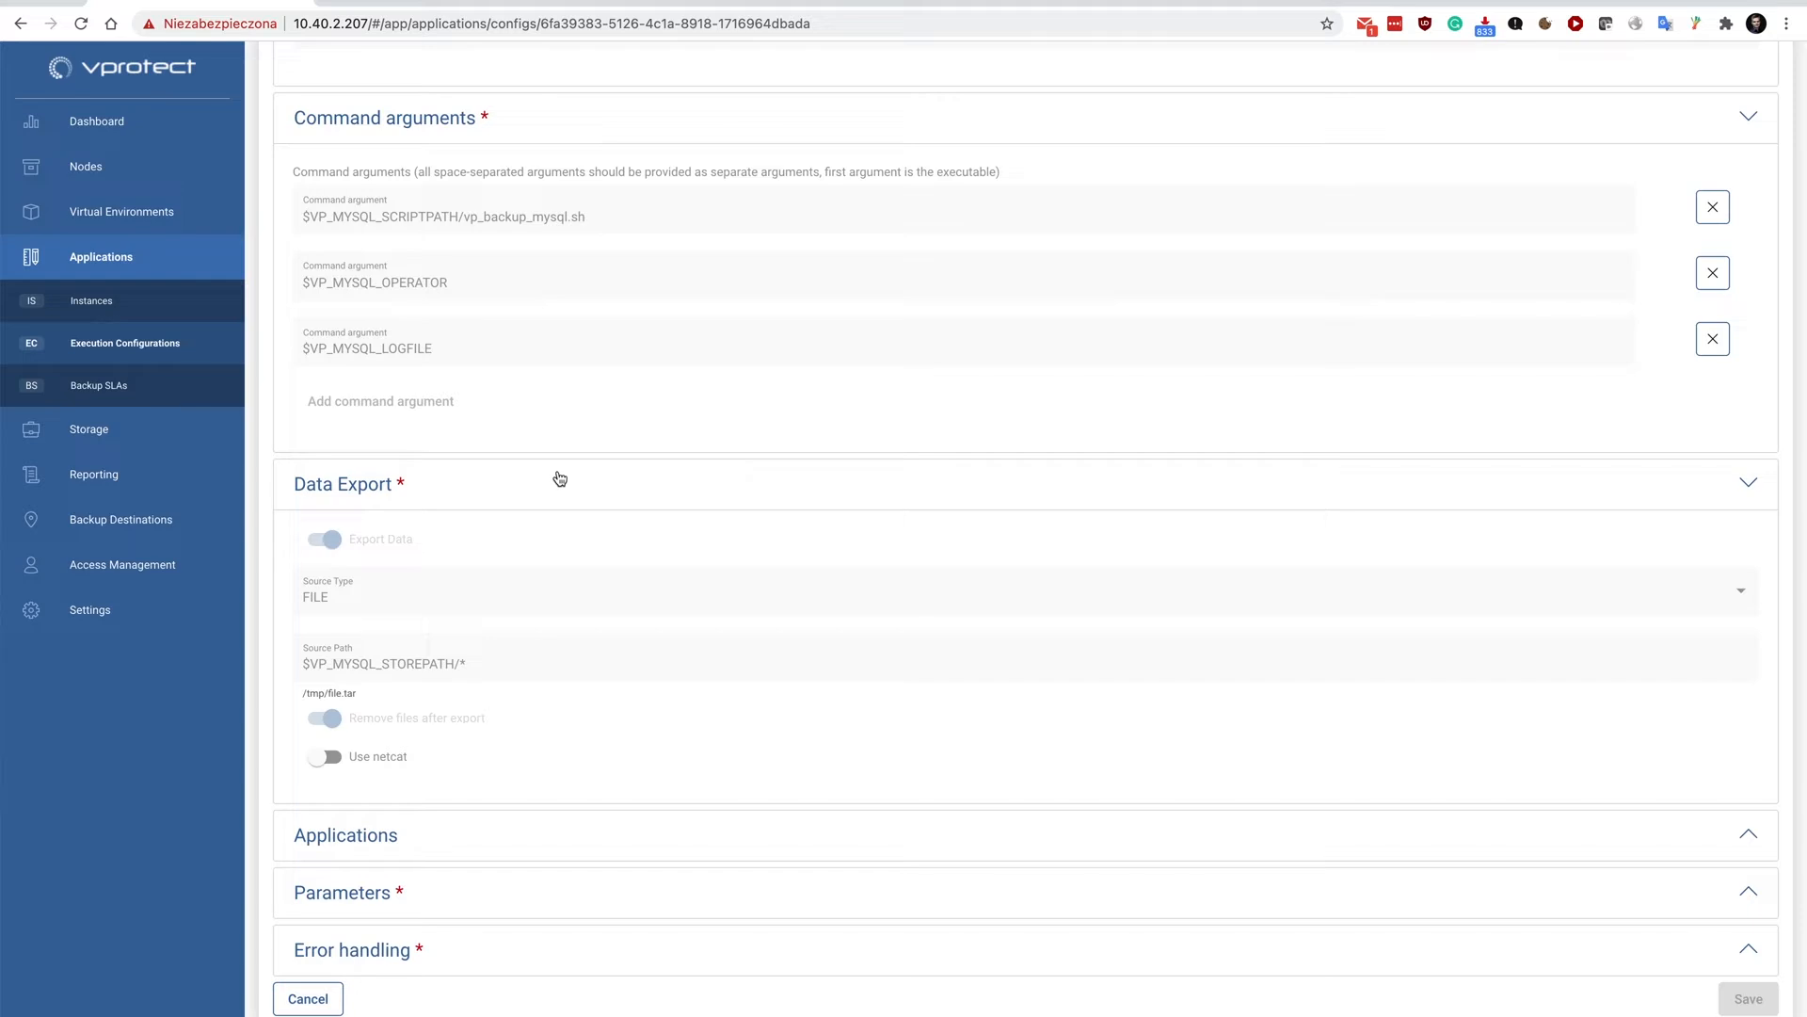
# Examine the assigned applications, parameters and error handling of the MySQL/MariaDB execution configuration.
pyautogui.click(334, 826)
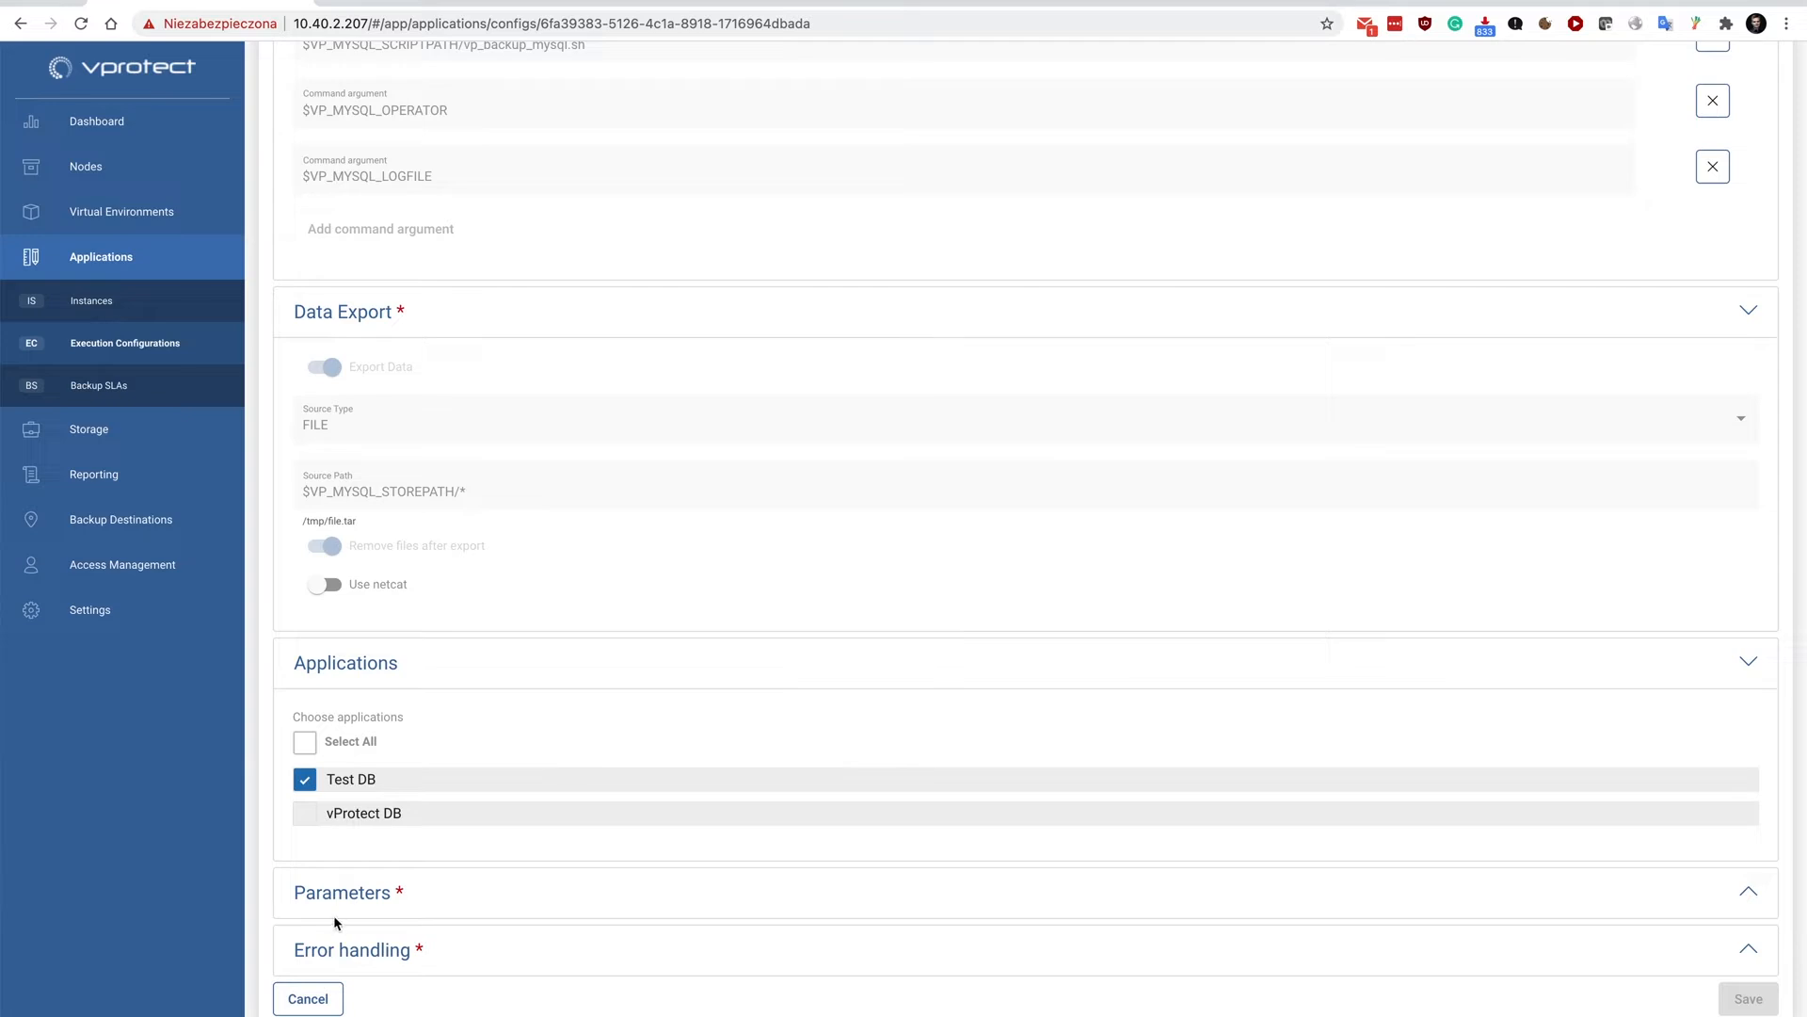
pyautogui.click(310, 893)
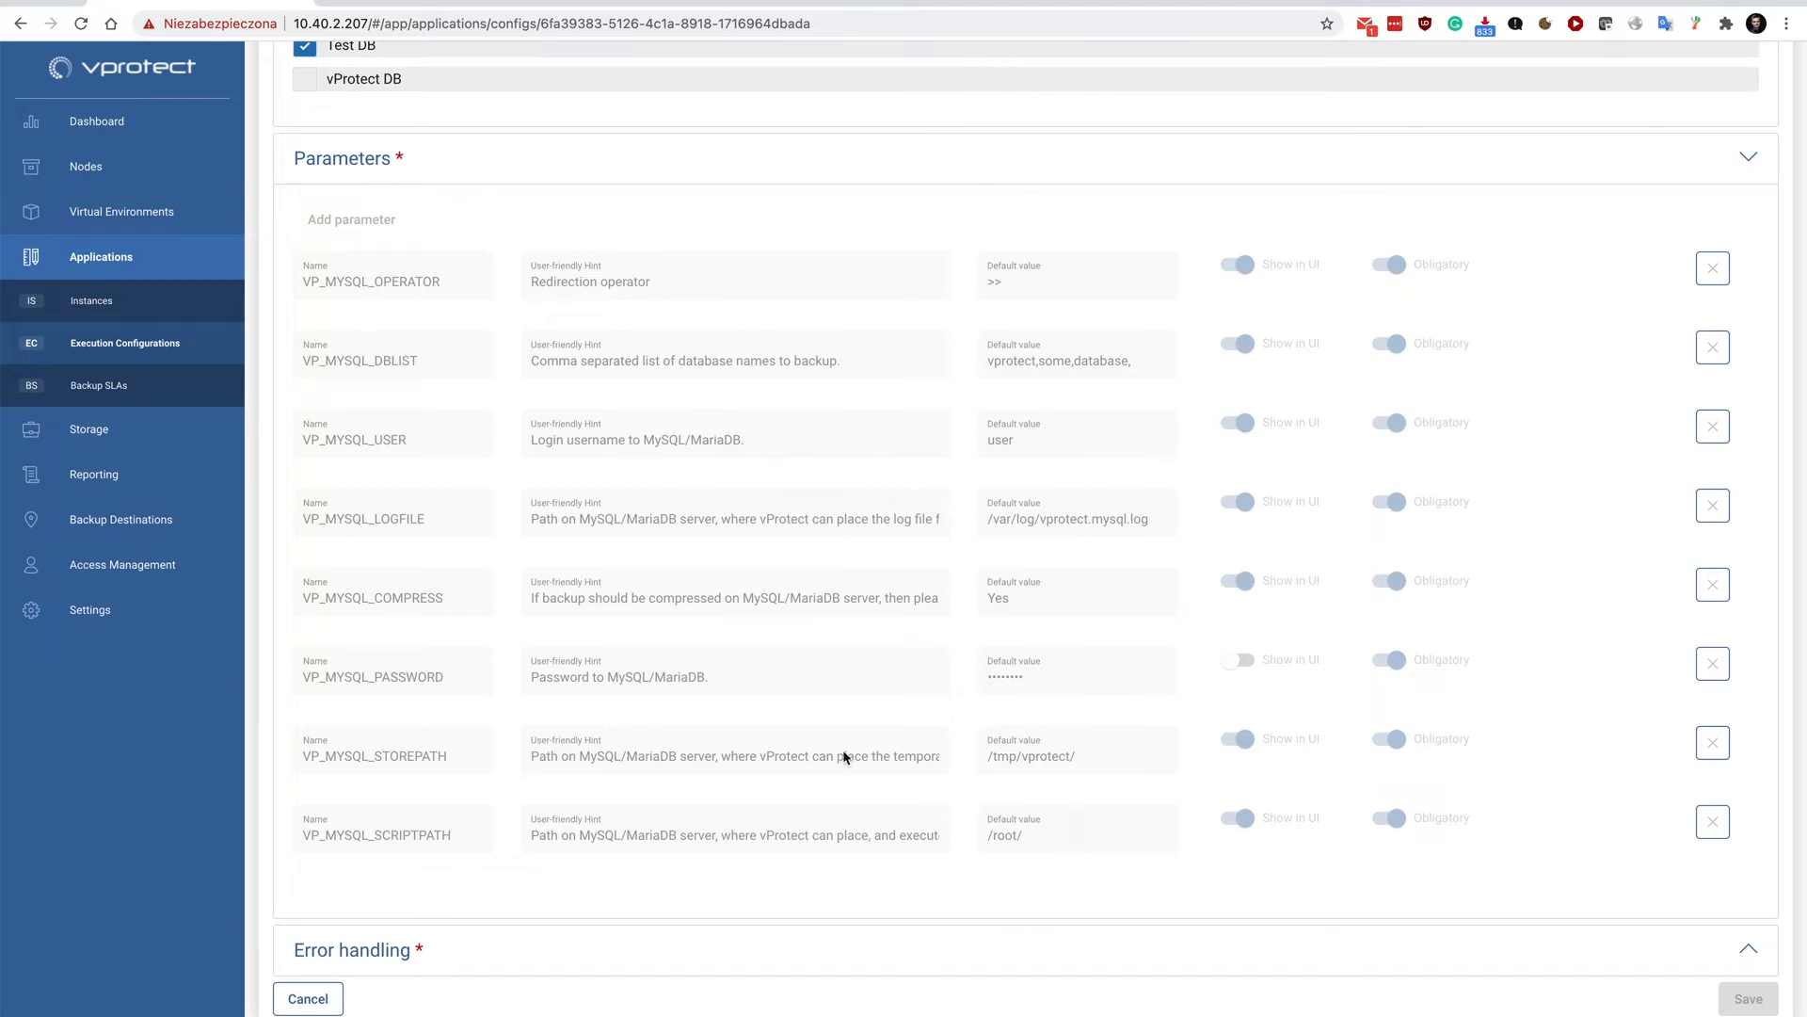
pyautogui.click(406, 949)
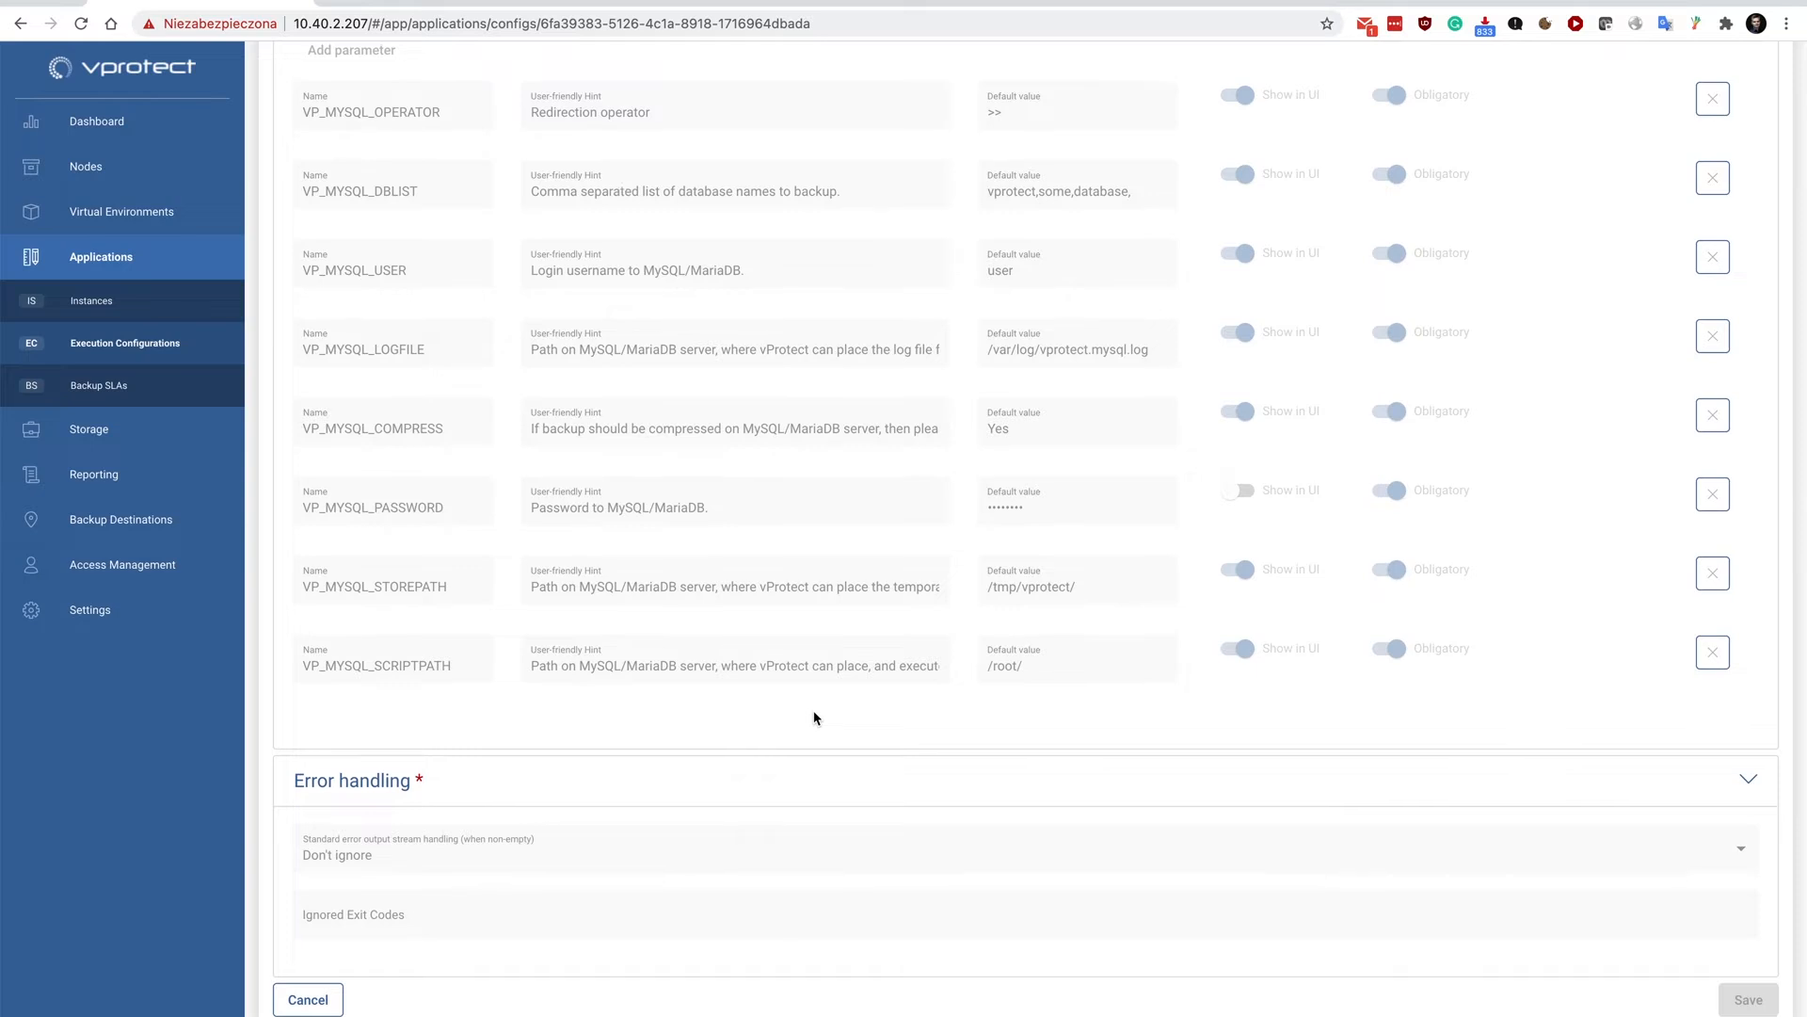
pyautogui.scroll(8, 764, 612)
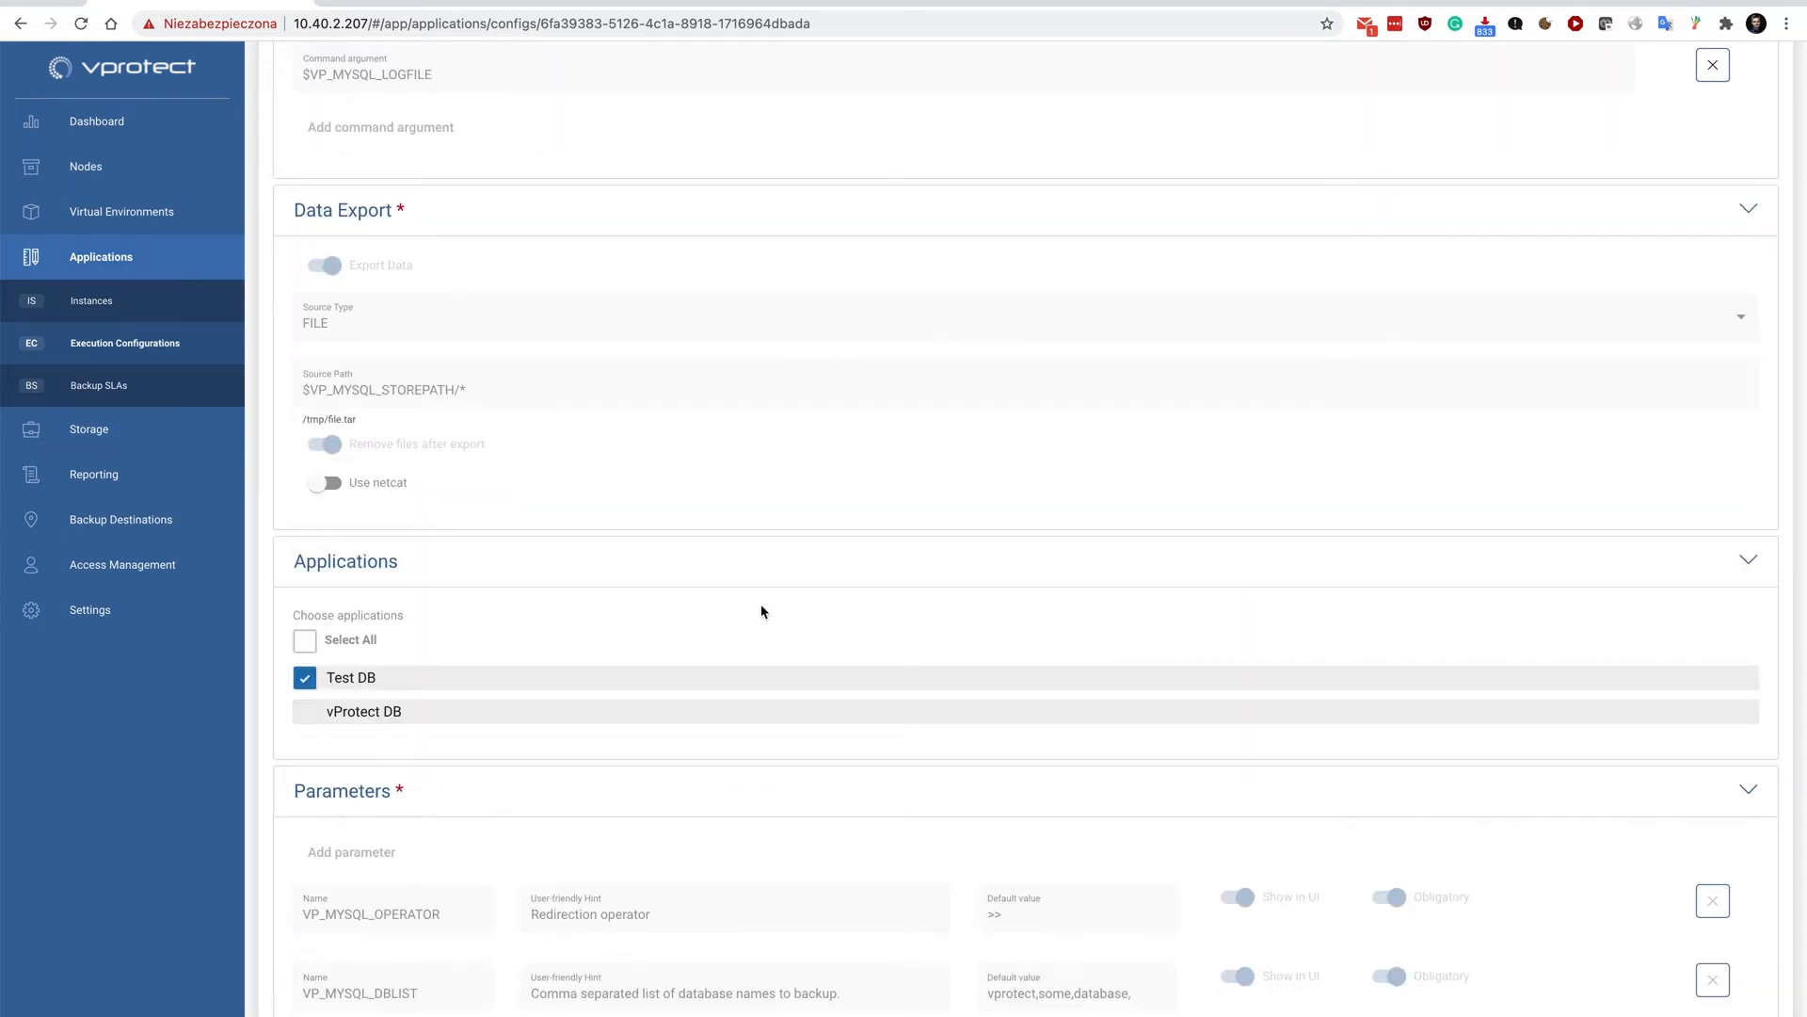
pyautogui.scroll(7, 752, 449)
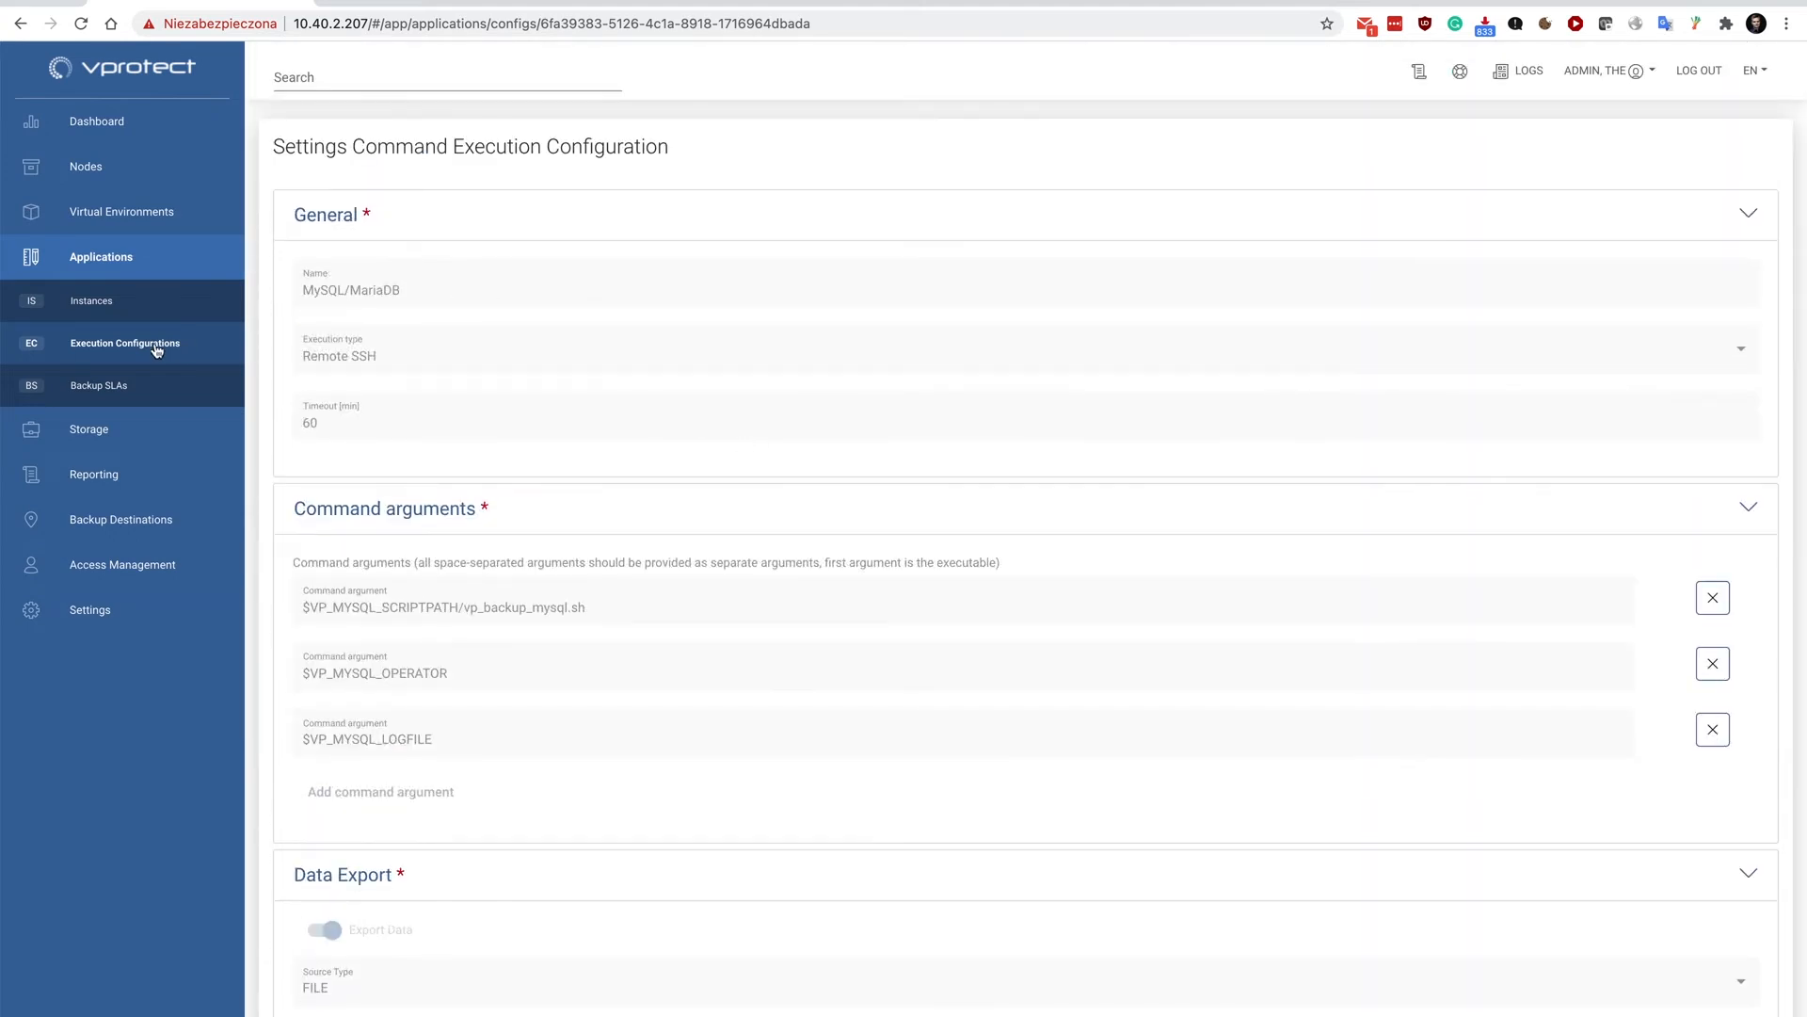
# Start a new application instance named "My MariaDB" with the MySQL/MariaDB command execution configuration.
pyautogui.click(94, 306)
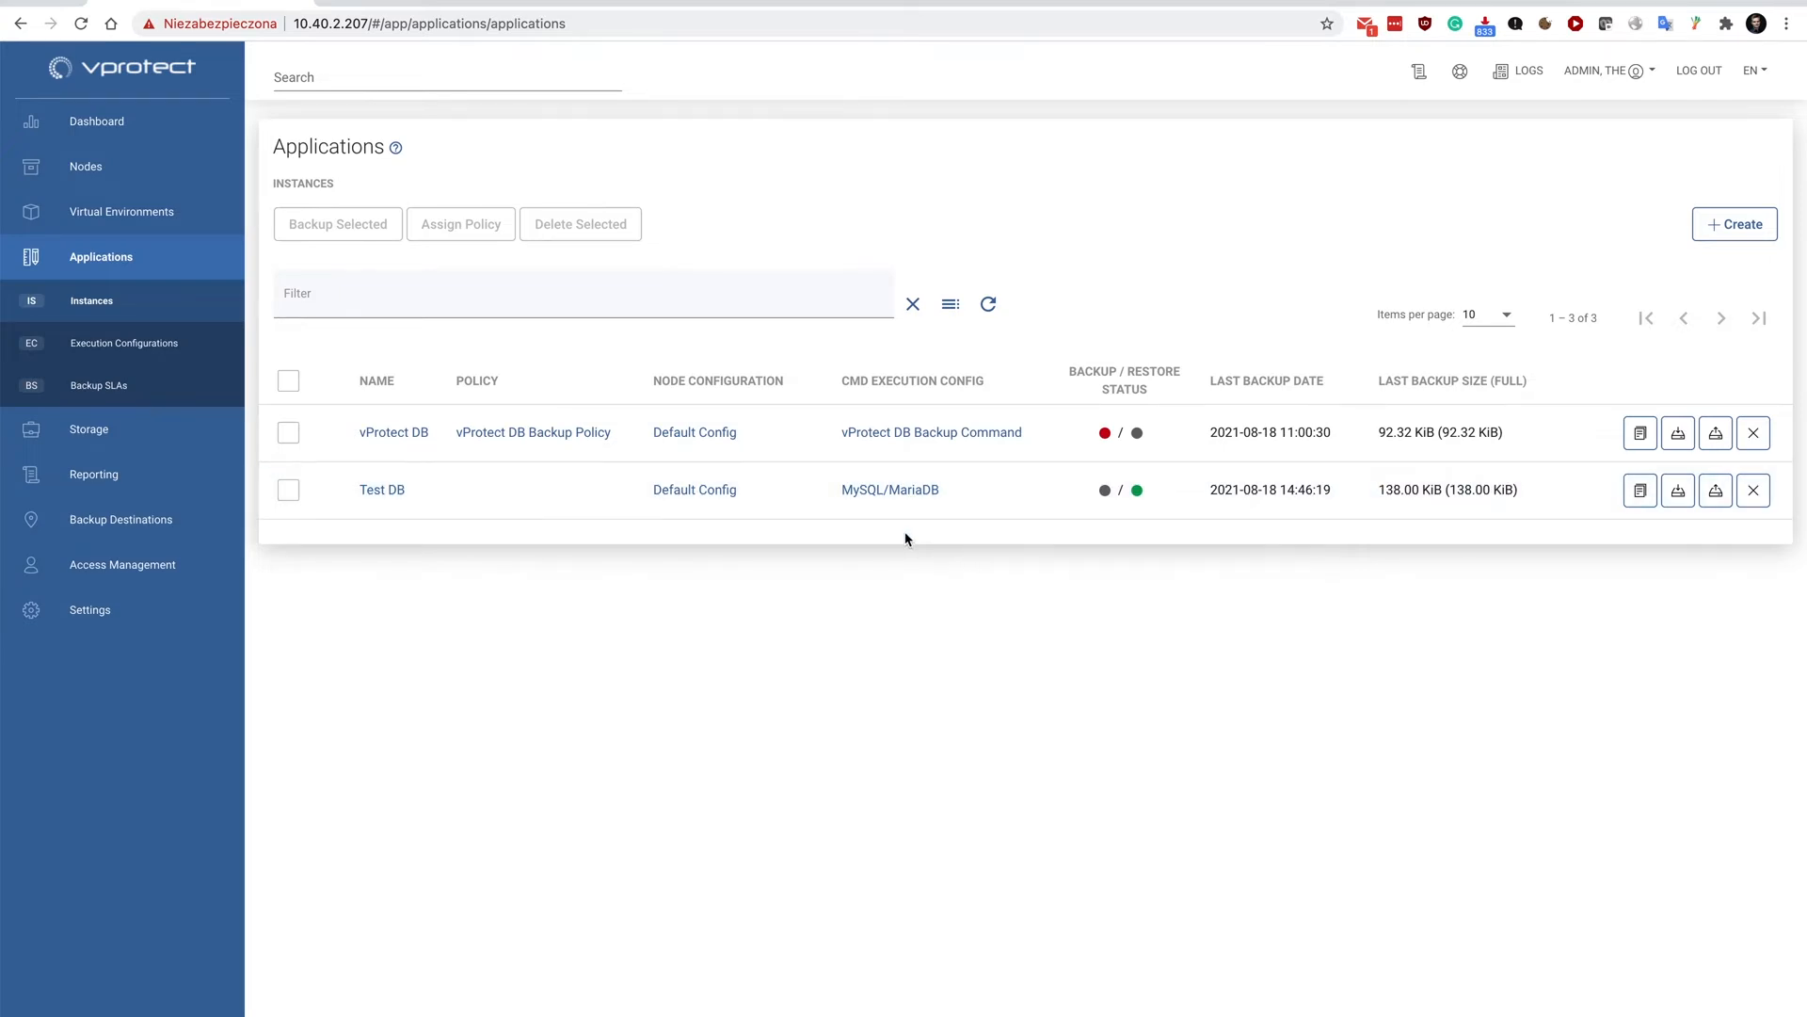
pyautogui.click(1715, 228)
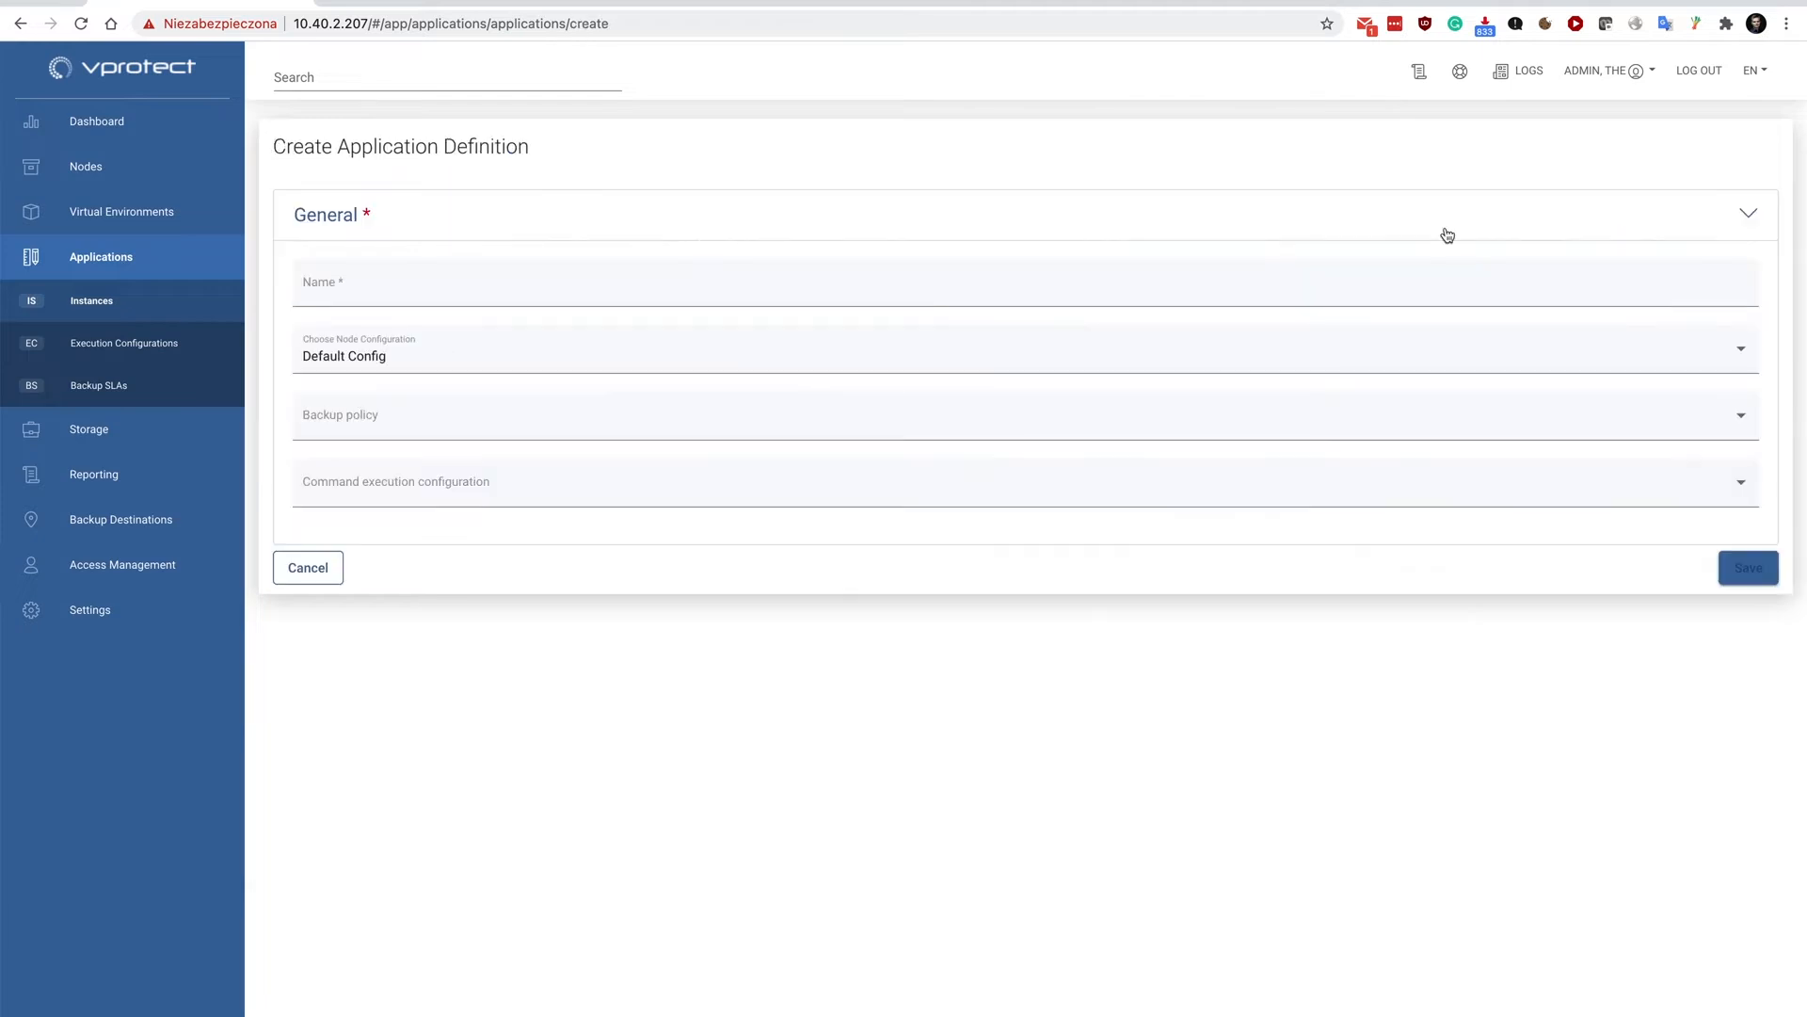
pyautogui.click(357, 284)
pyautogui.write('My ')
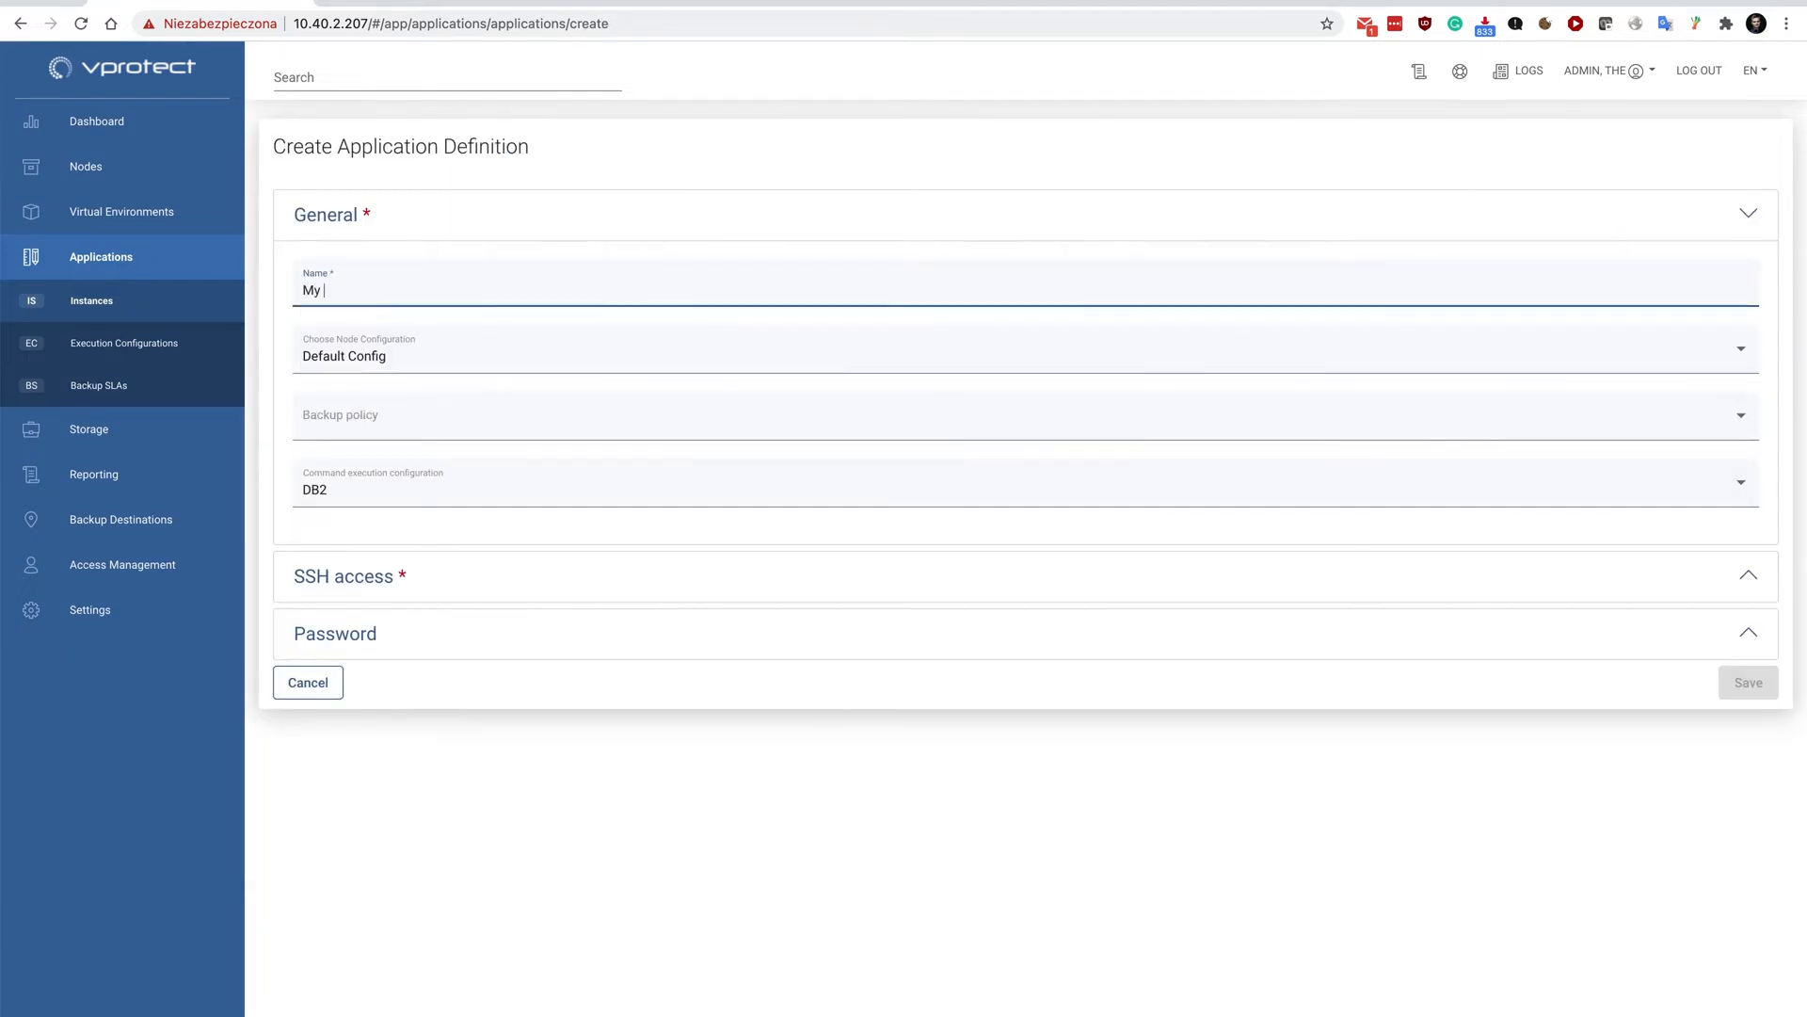
pyautogui.write('MariaDB')
pyautogui.moveTo(451, 355)
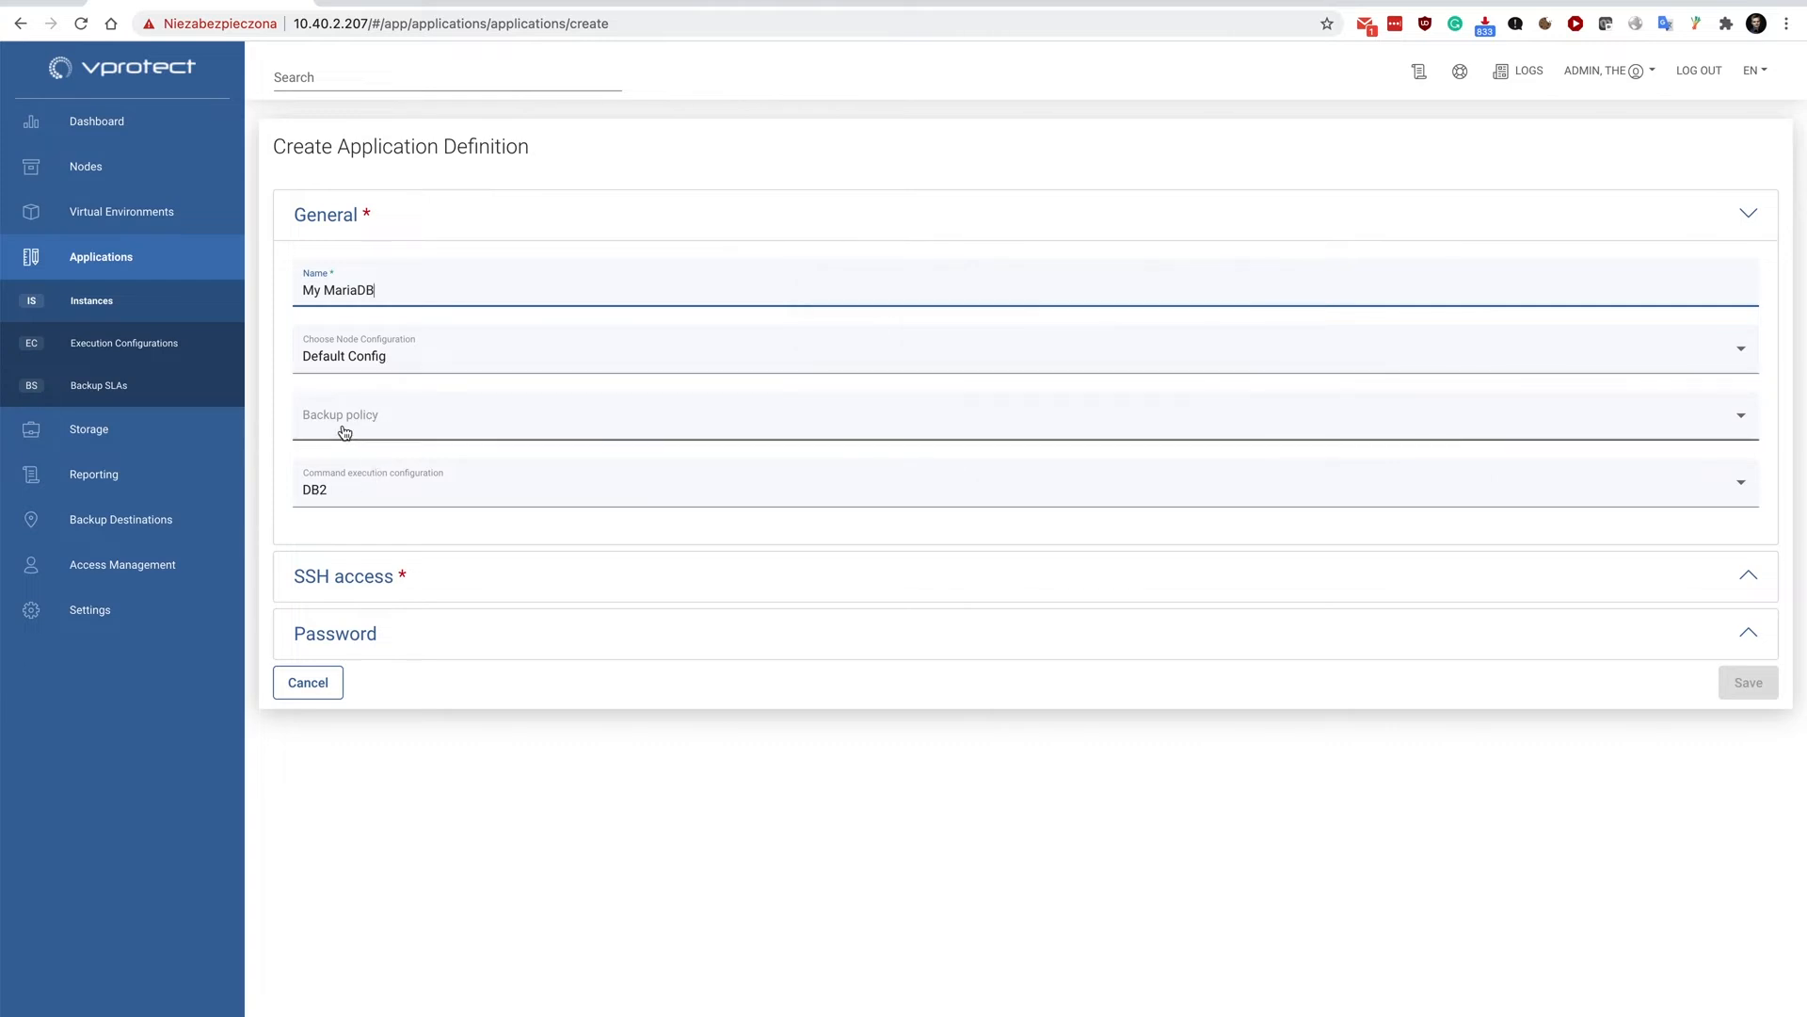
pyautogui.click(344, 494)
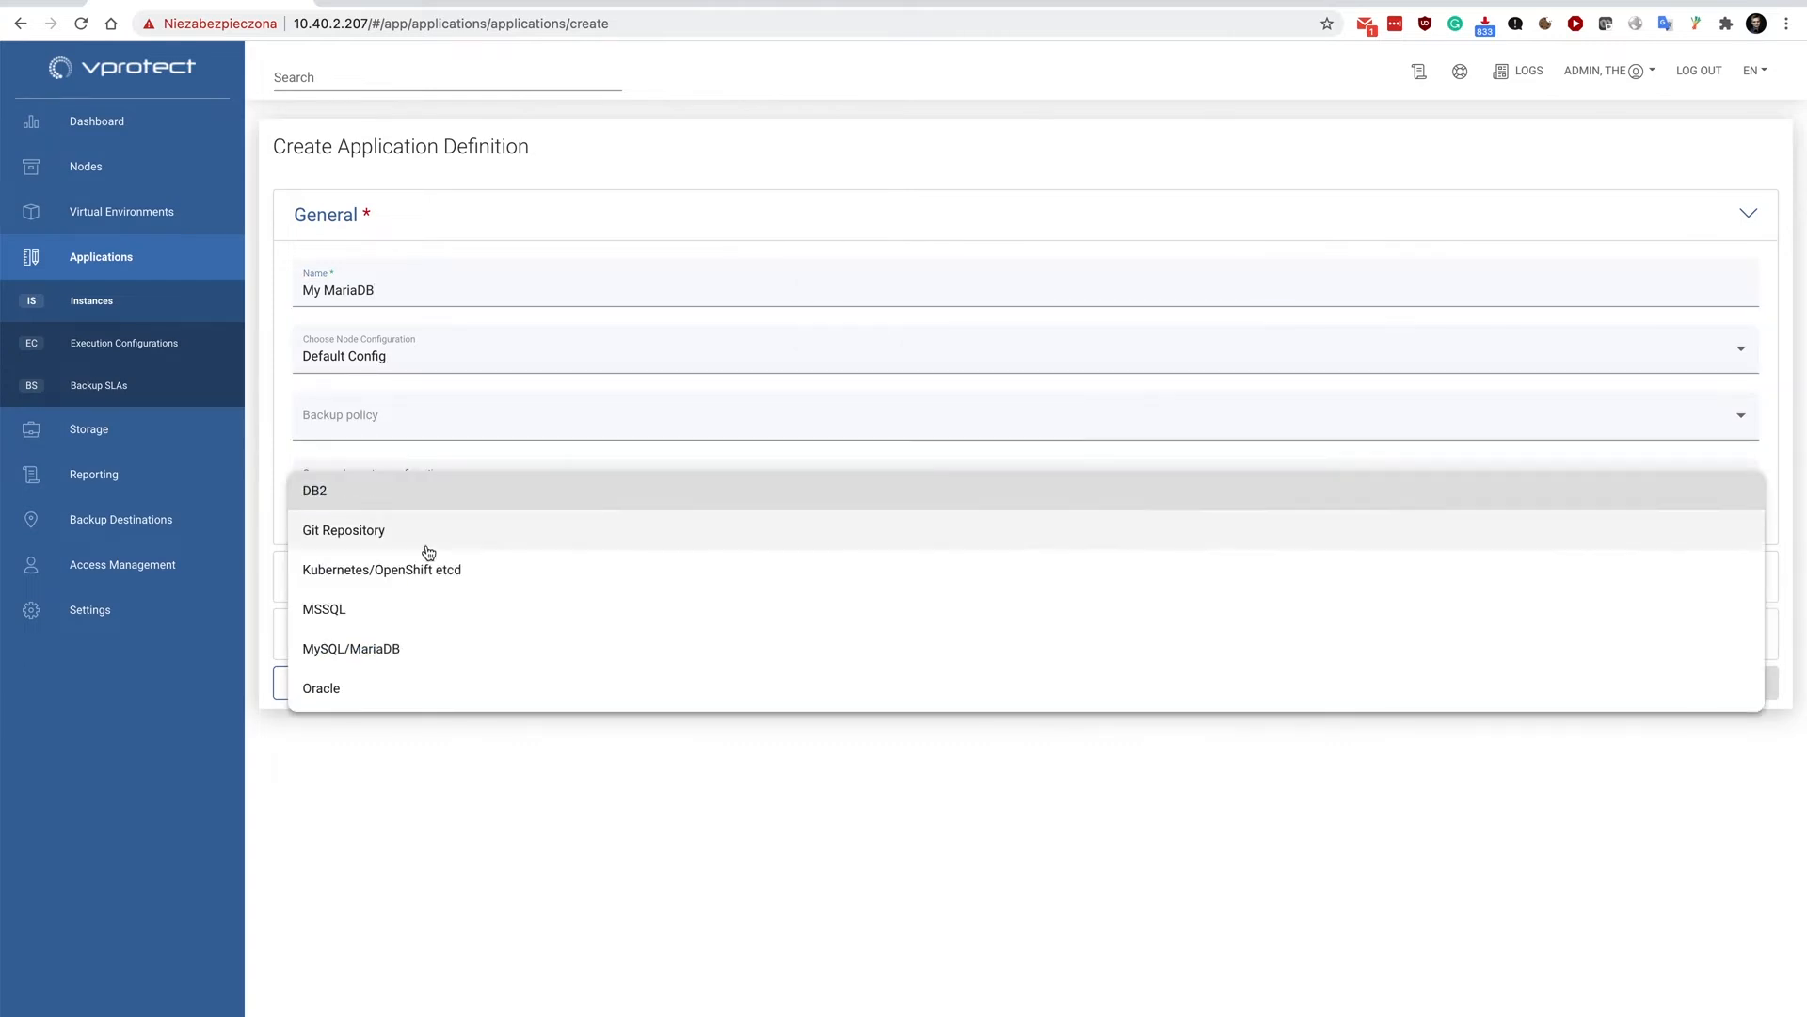
pyautogui.scroll(-1, 441, 586)
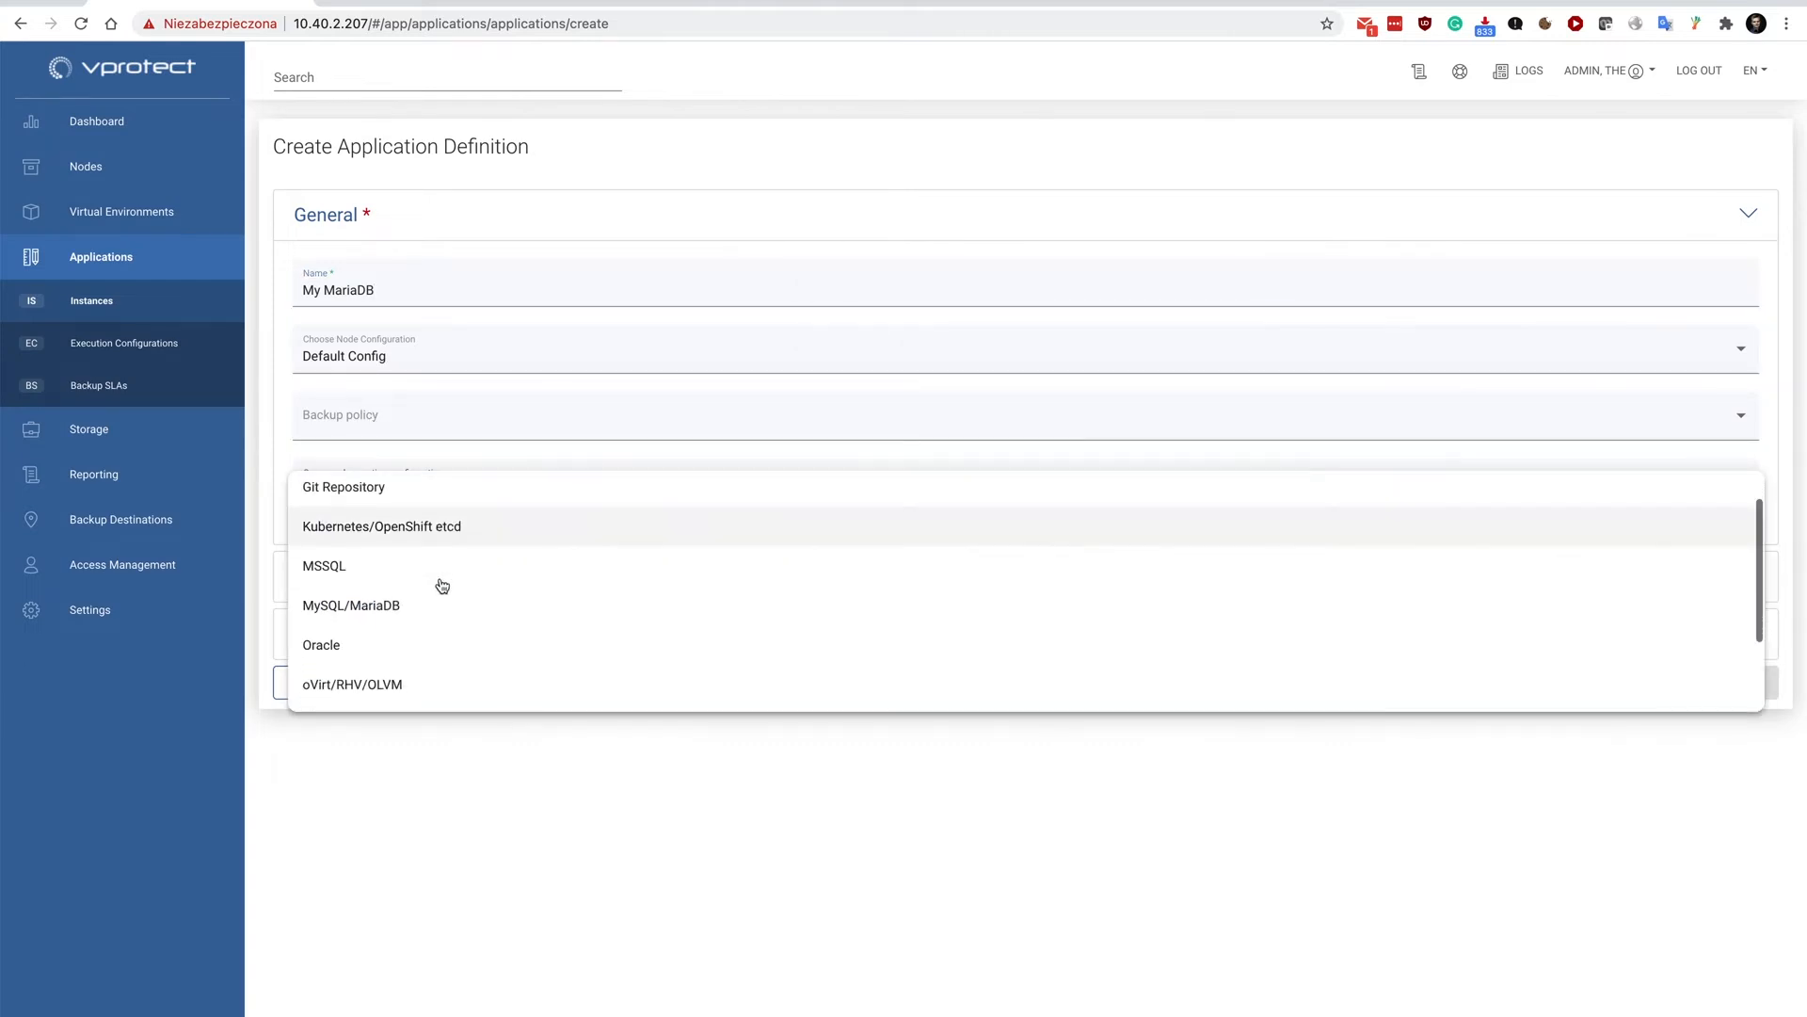
pyautogui.click(357, 612)
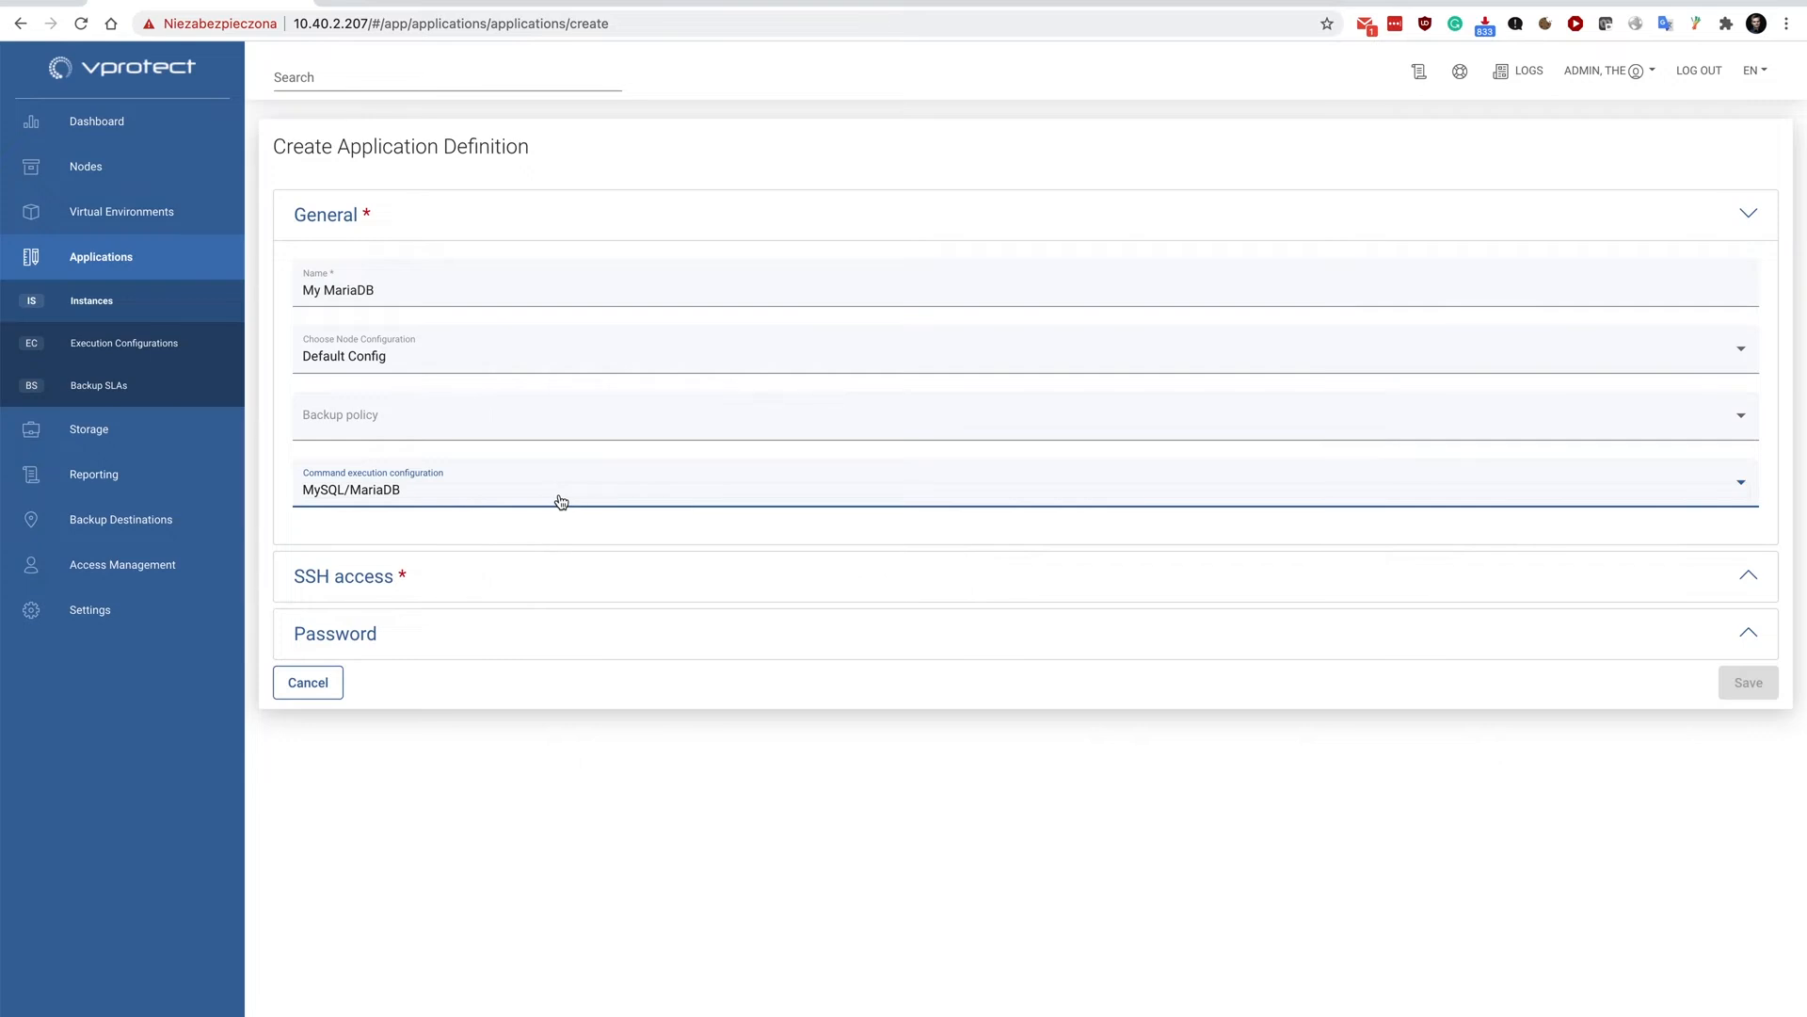
# Fill in the application's SSH access with host localhost and user root.
pyautogui.click(377, 584)
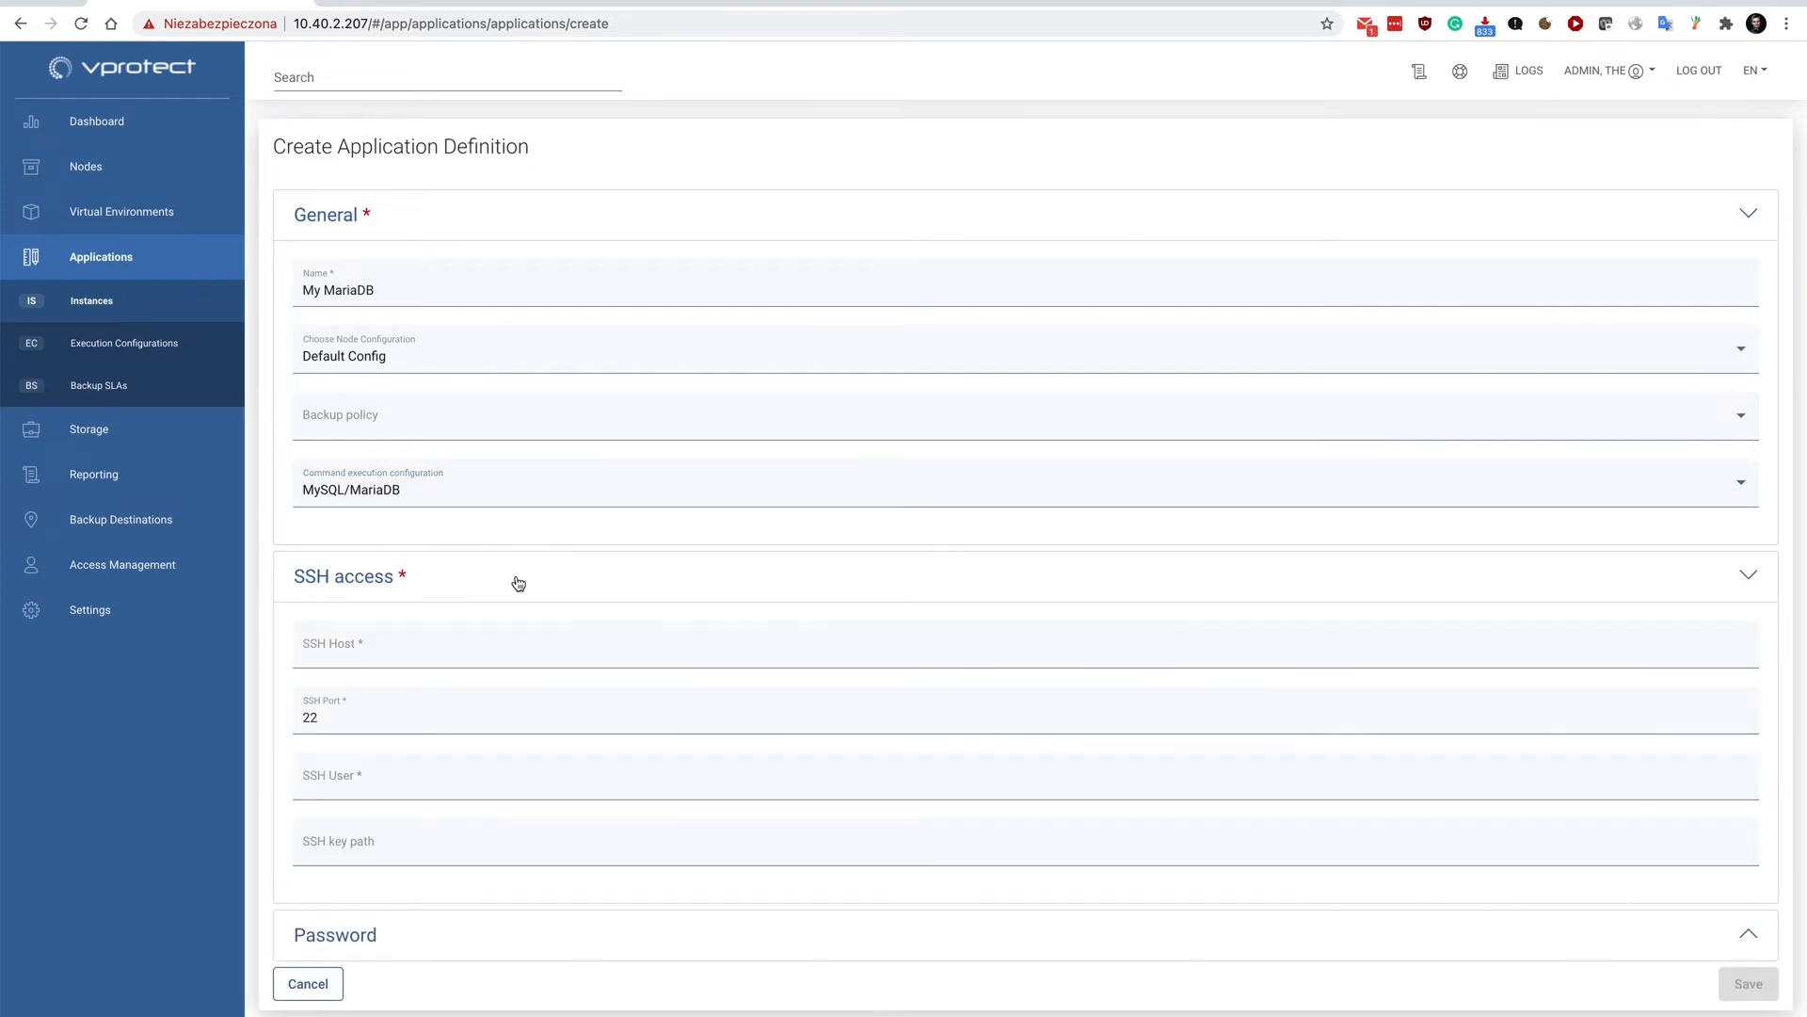
pyautogui.click(392, 644)
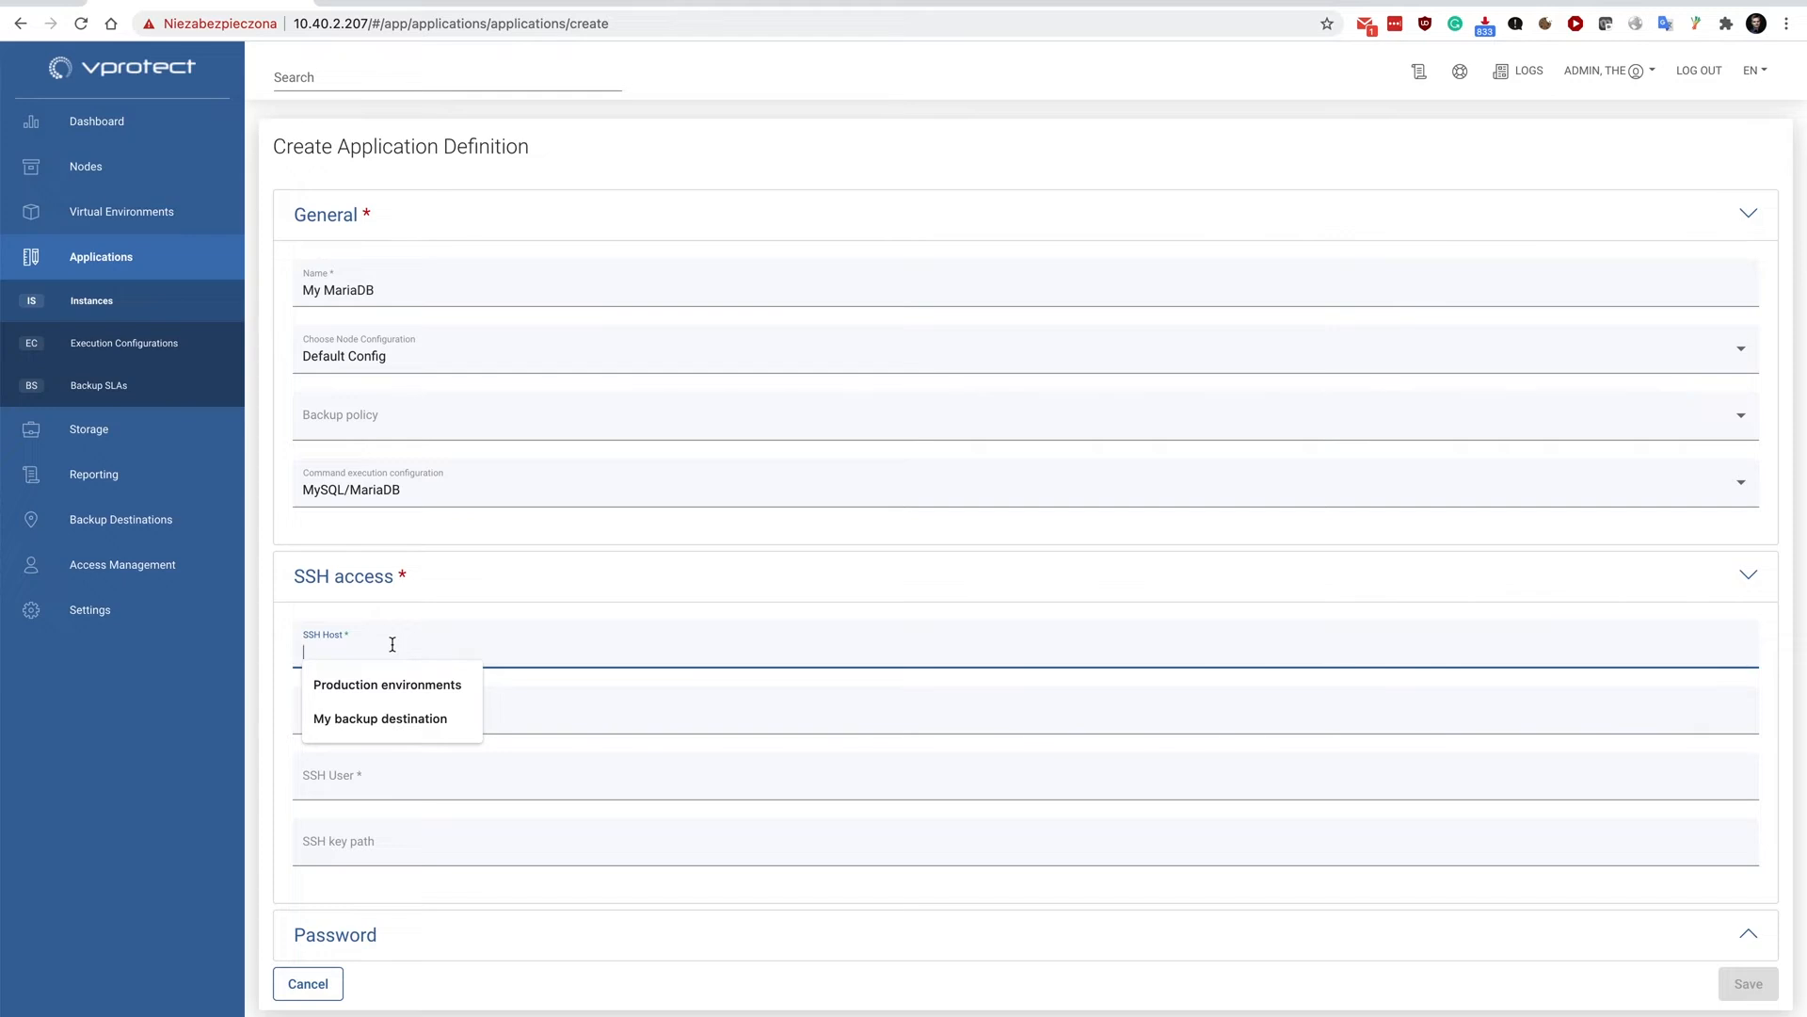
pyautogui.write('loc')
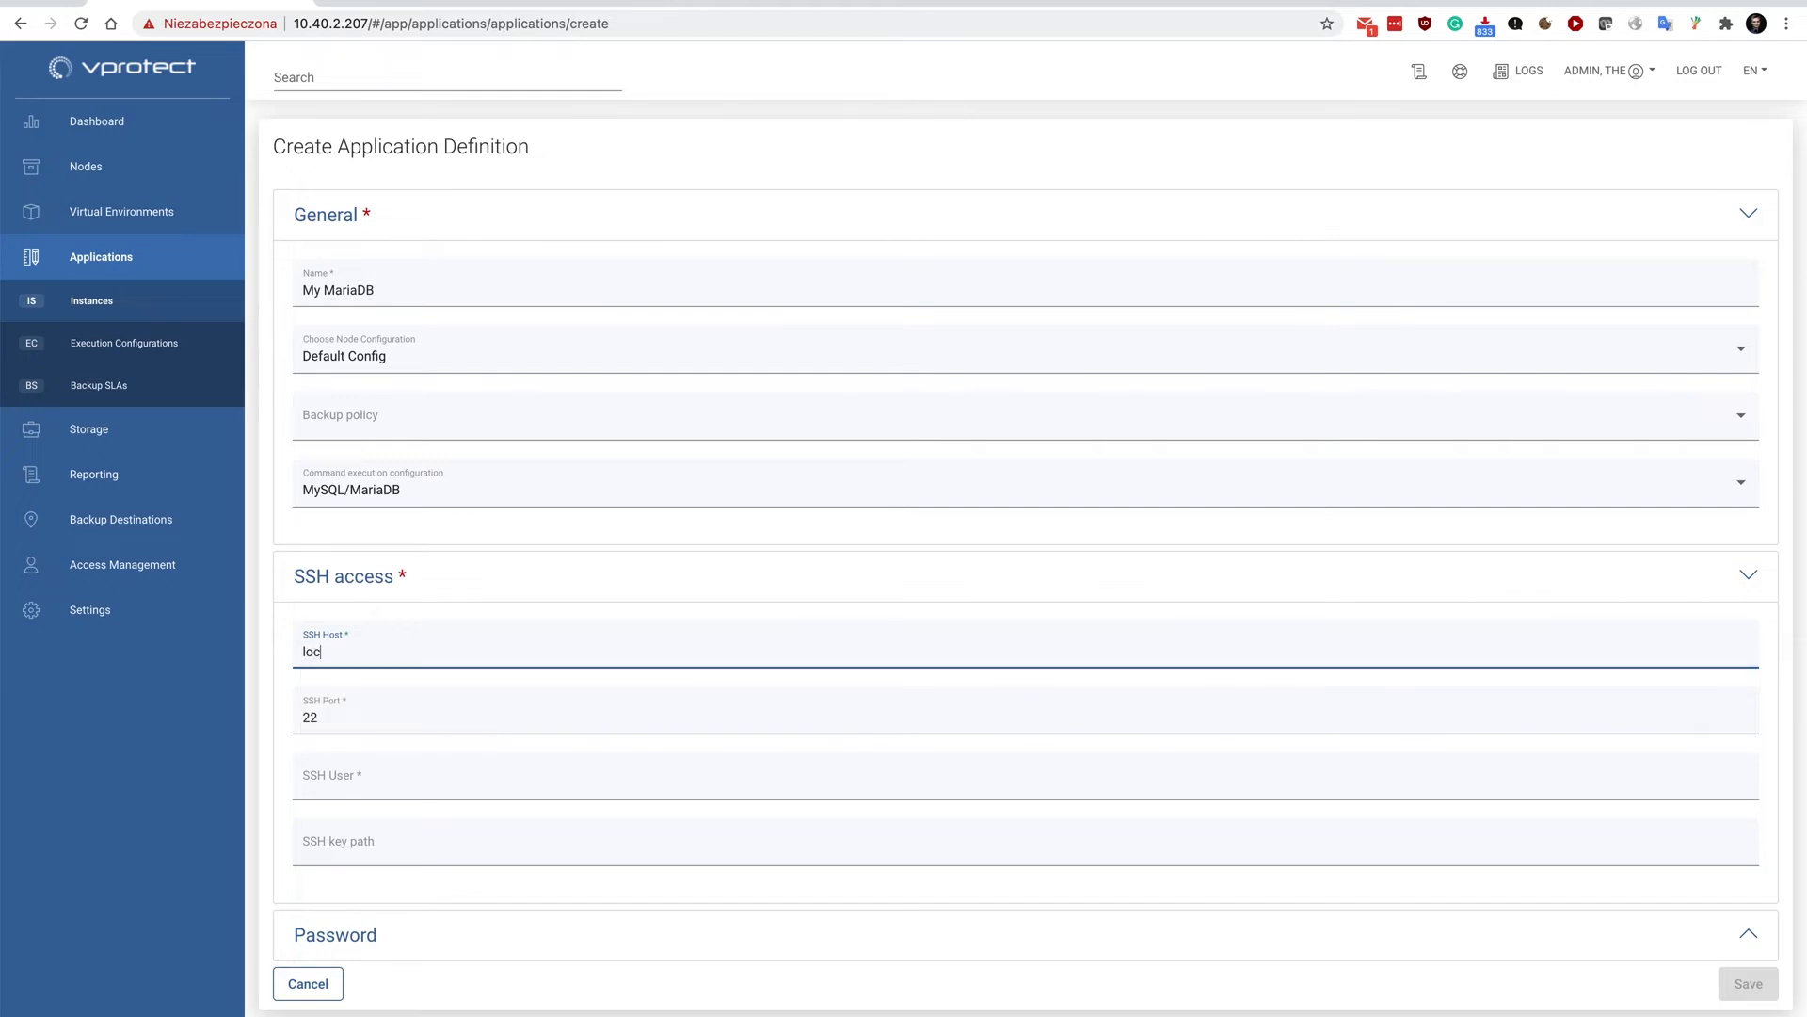
pyautogui.write('alhost')
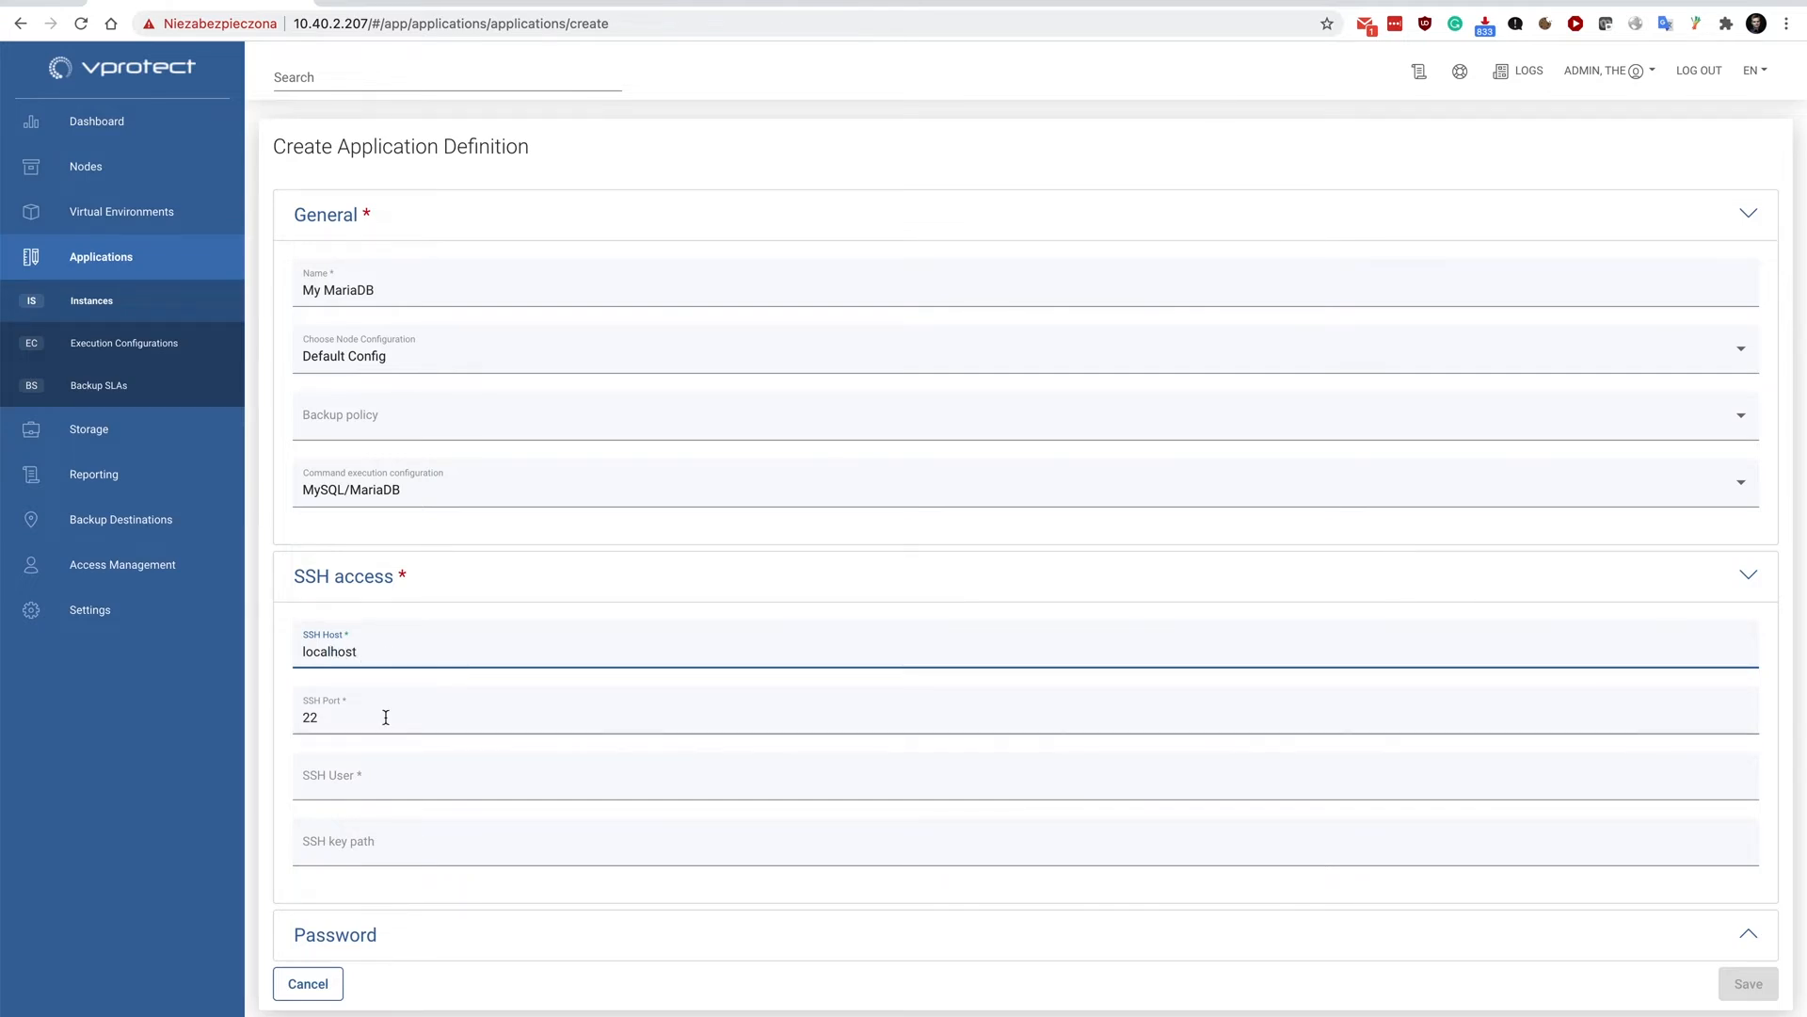
pyautogui.click(366, 780)
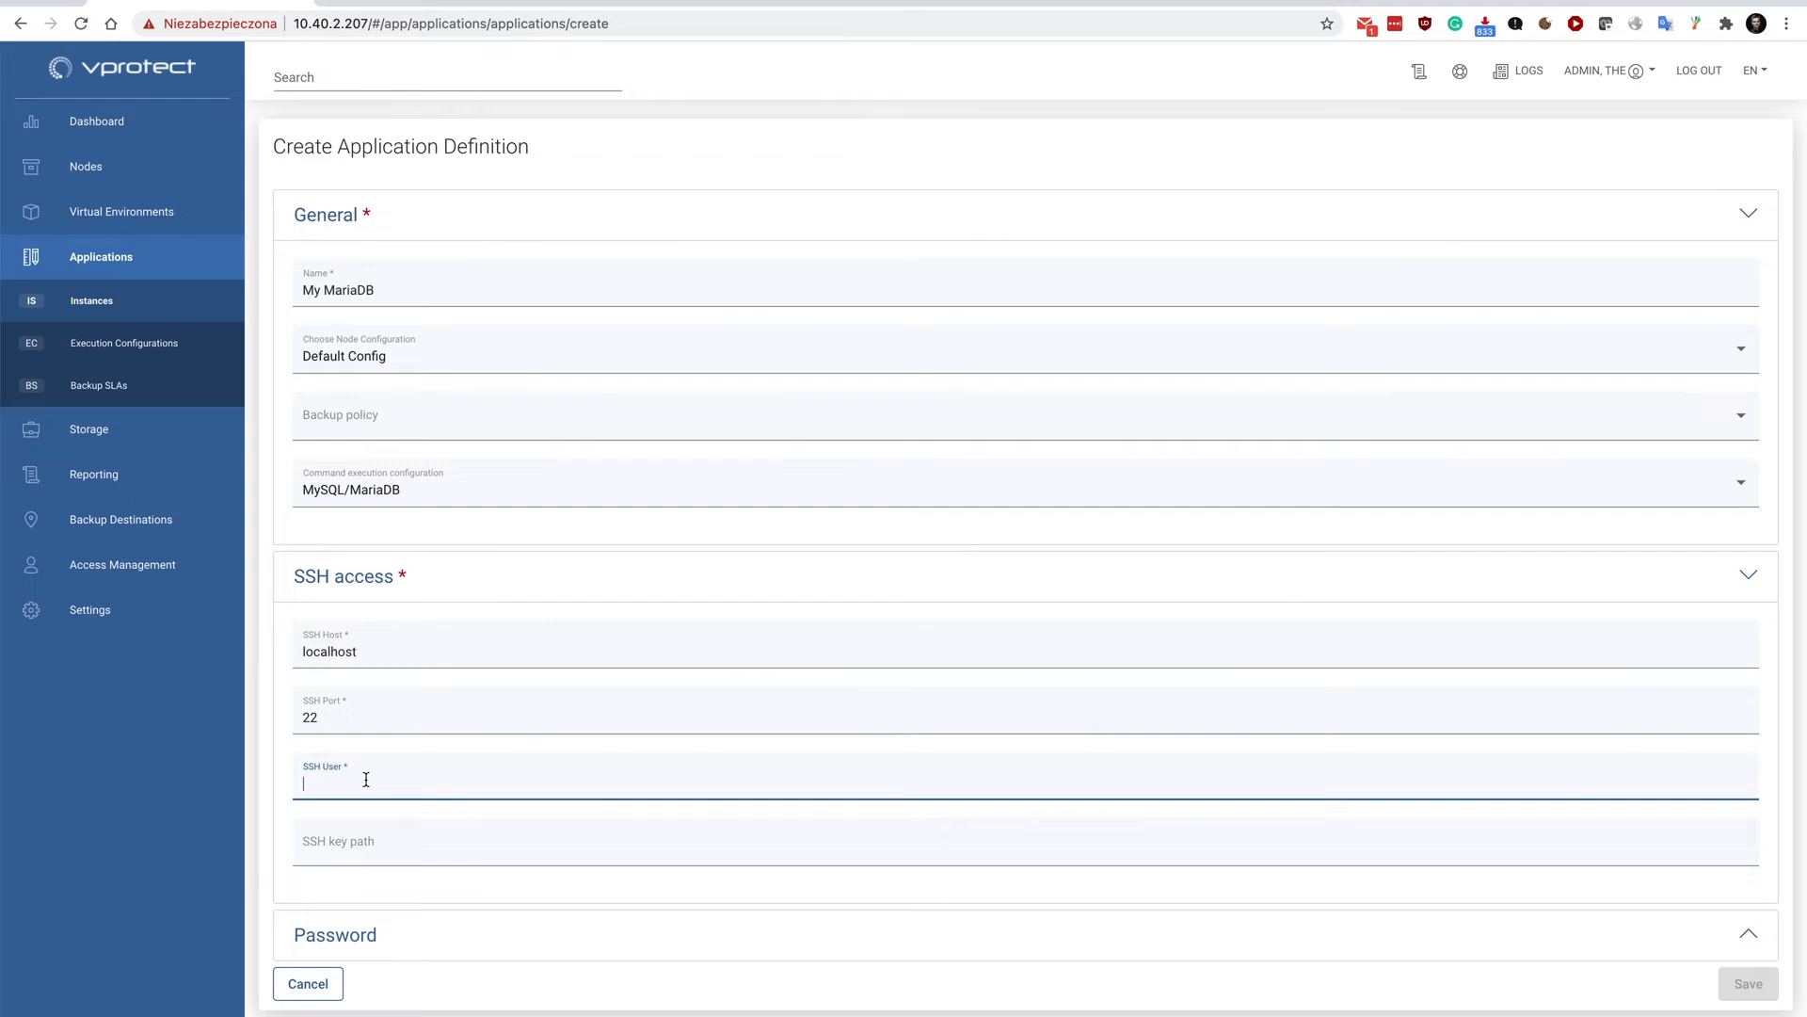
pyautogui.write('root')
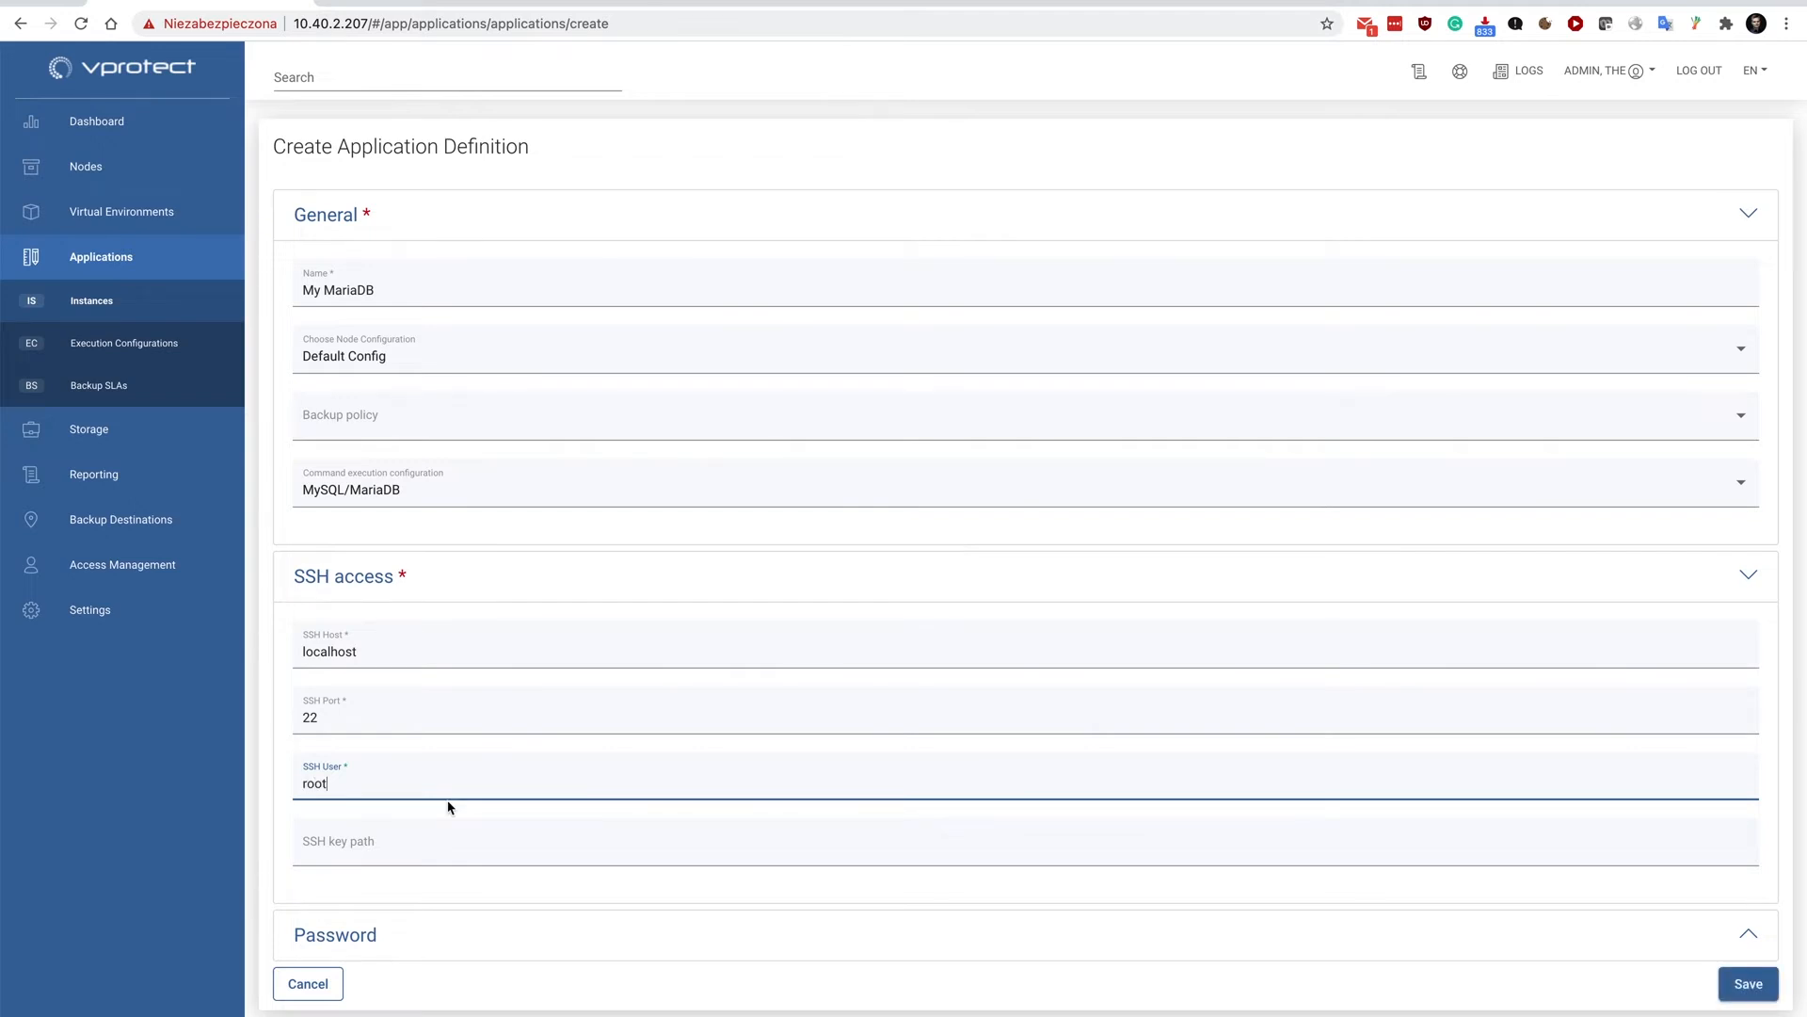
# Enter the SSH password for the application and save the new application definition.
pyautogui.click(354, 935)
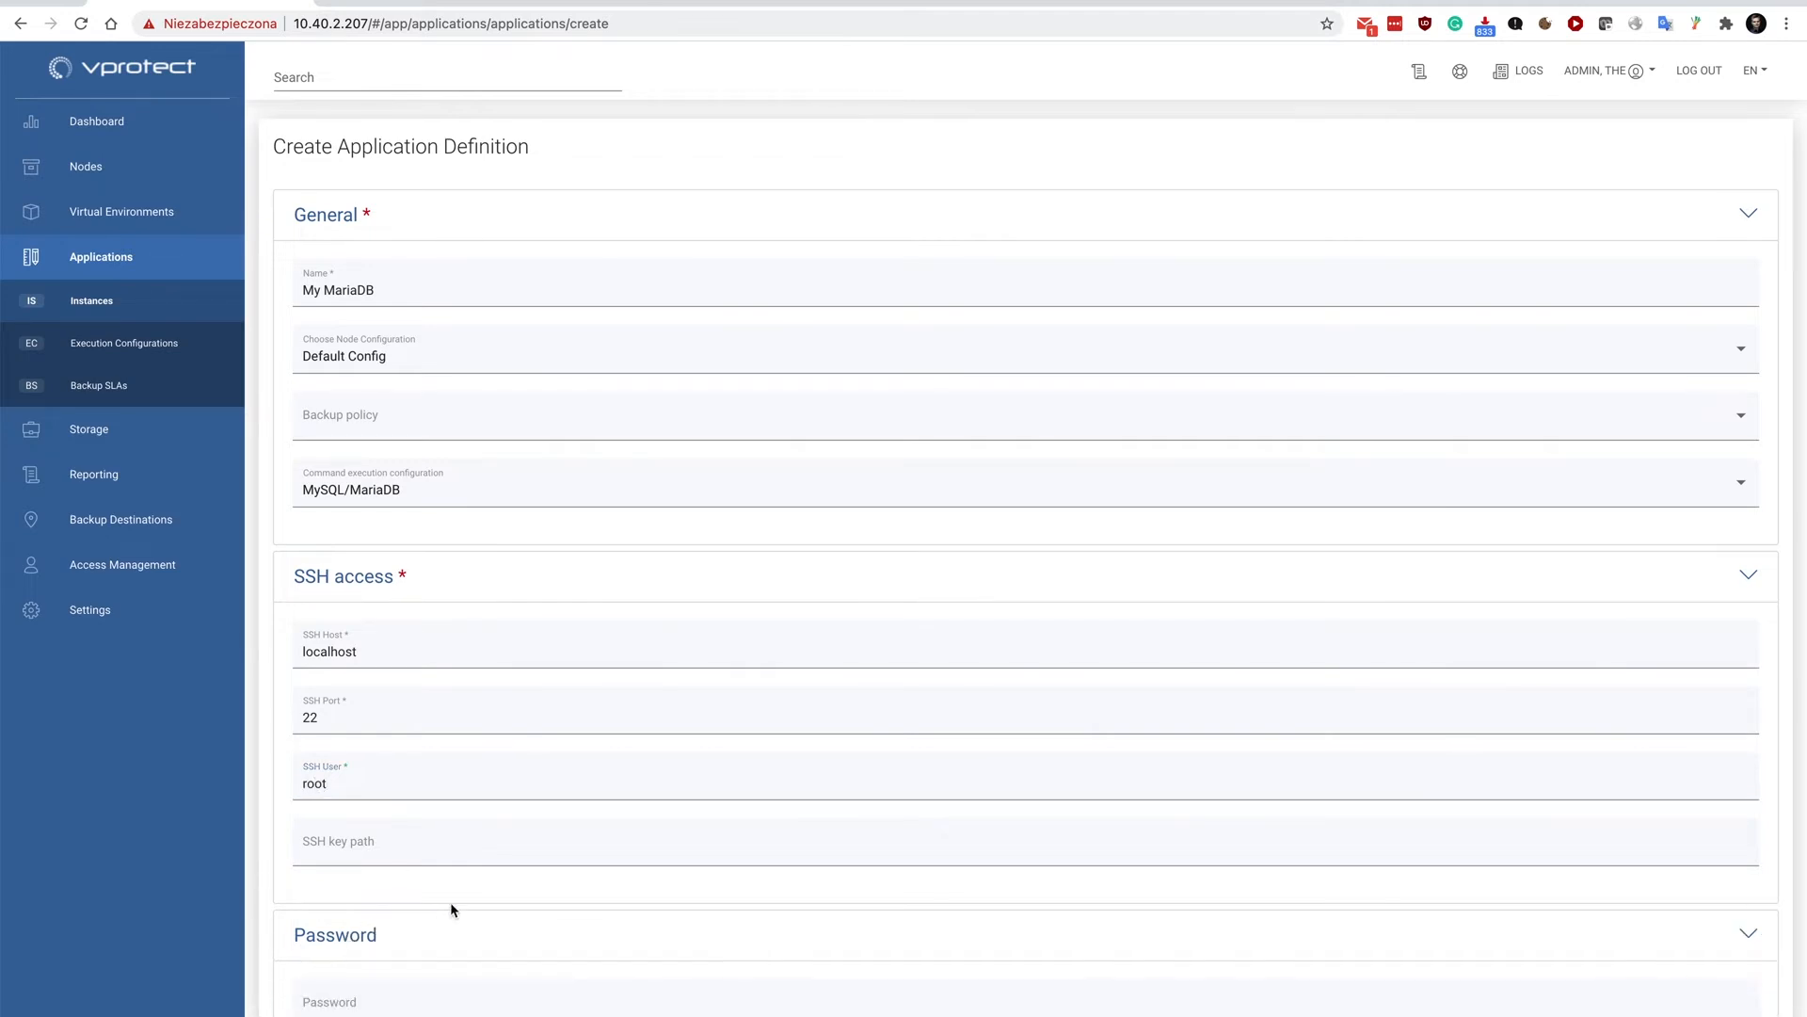
pyautogui.scroll(-3, 450, 909)
pyautogui.click(345, 872)
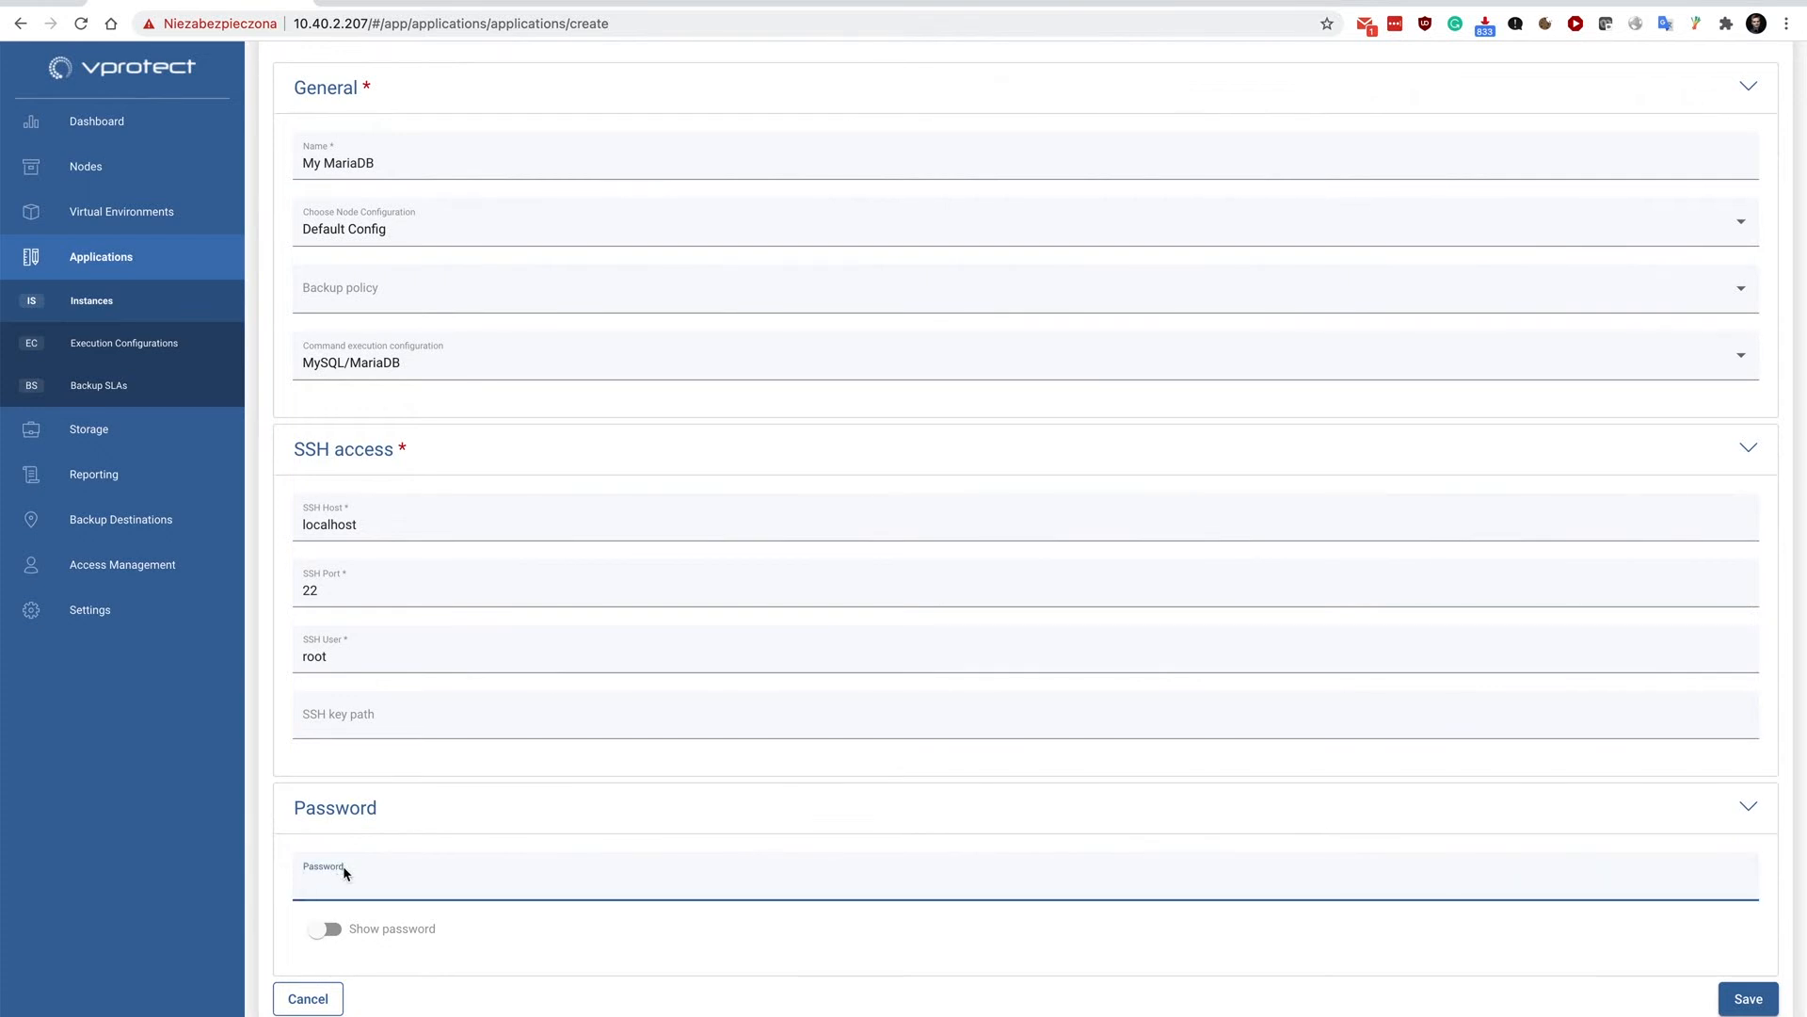
pyautogui.write('••••••••')
pyautogui.click(1748, 999)
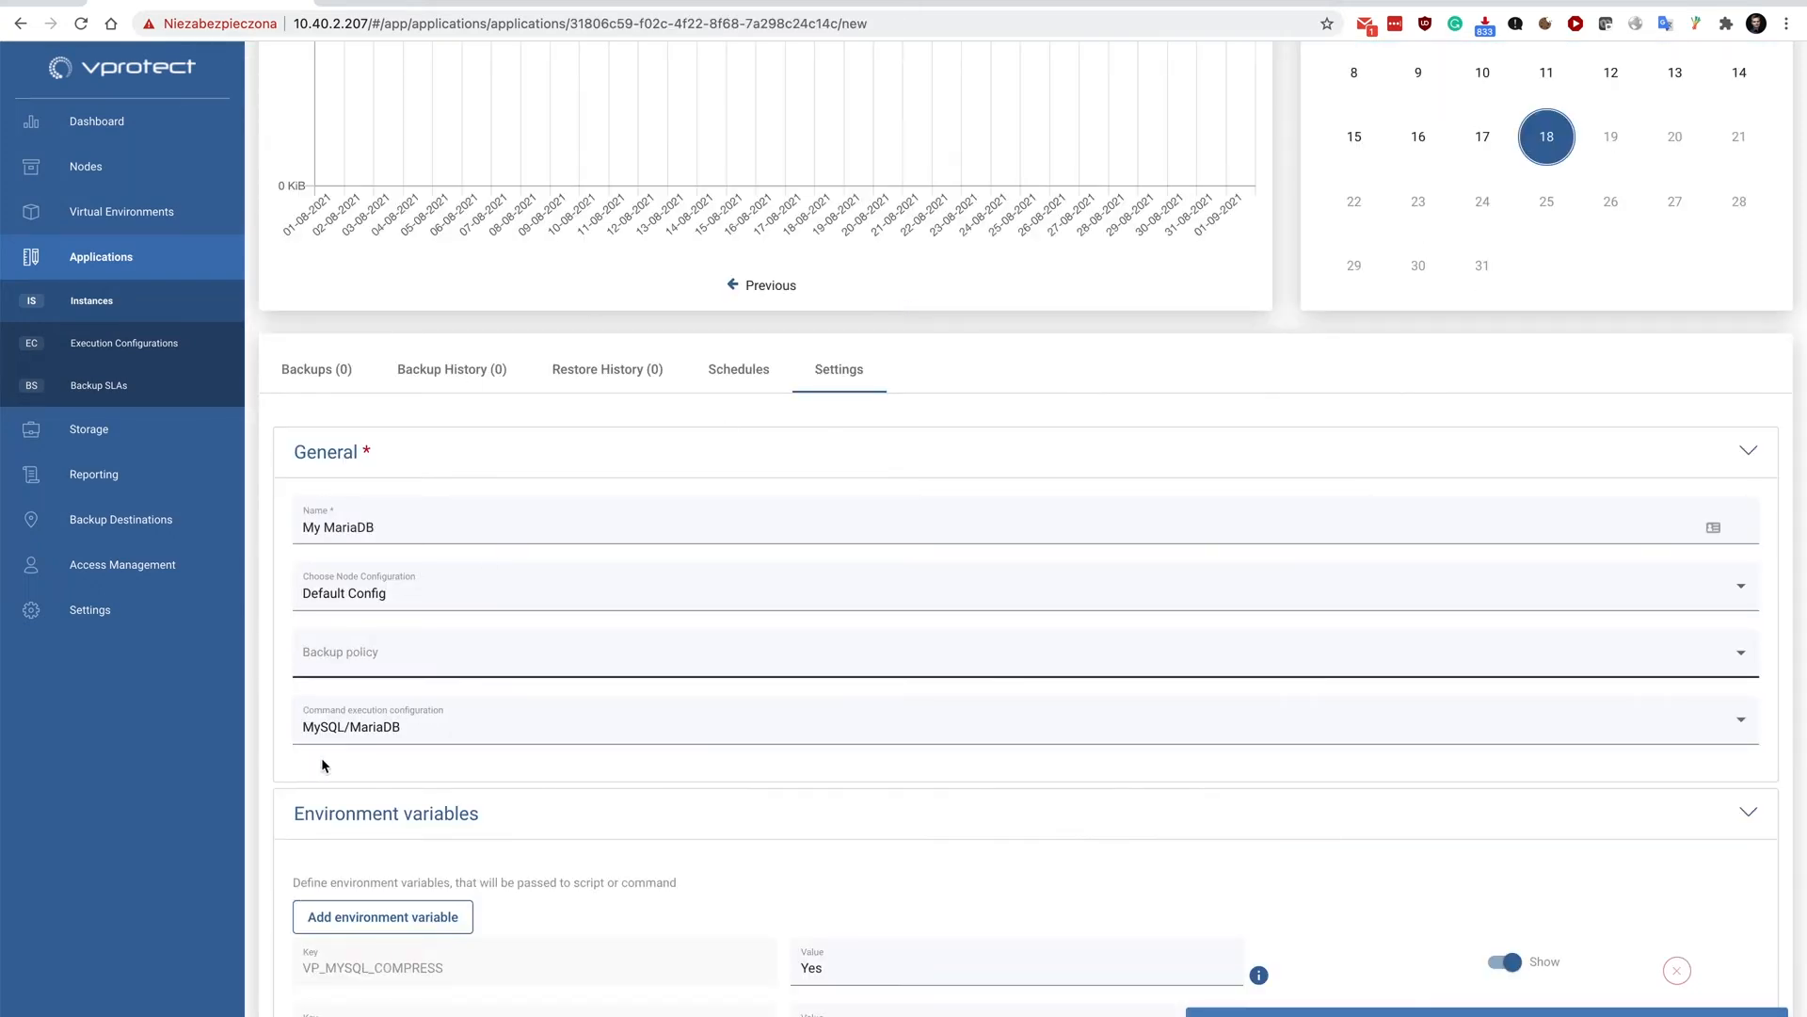
# Set the environment variable VP_MYSQL_DBLIST to "vprotect," and VP_MYSQL_USER to root.
pyautogui.scroll(-2, 514, 687)
pyautogui.scroll(-3, 512, 681)
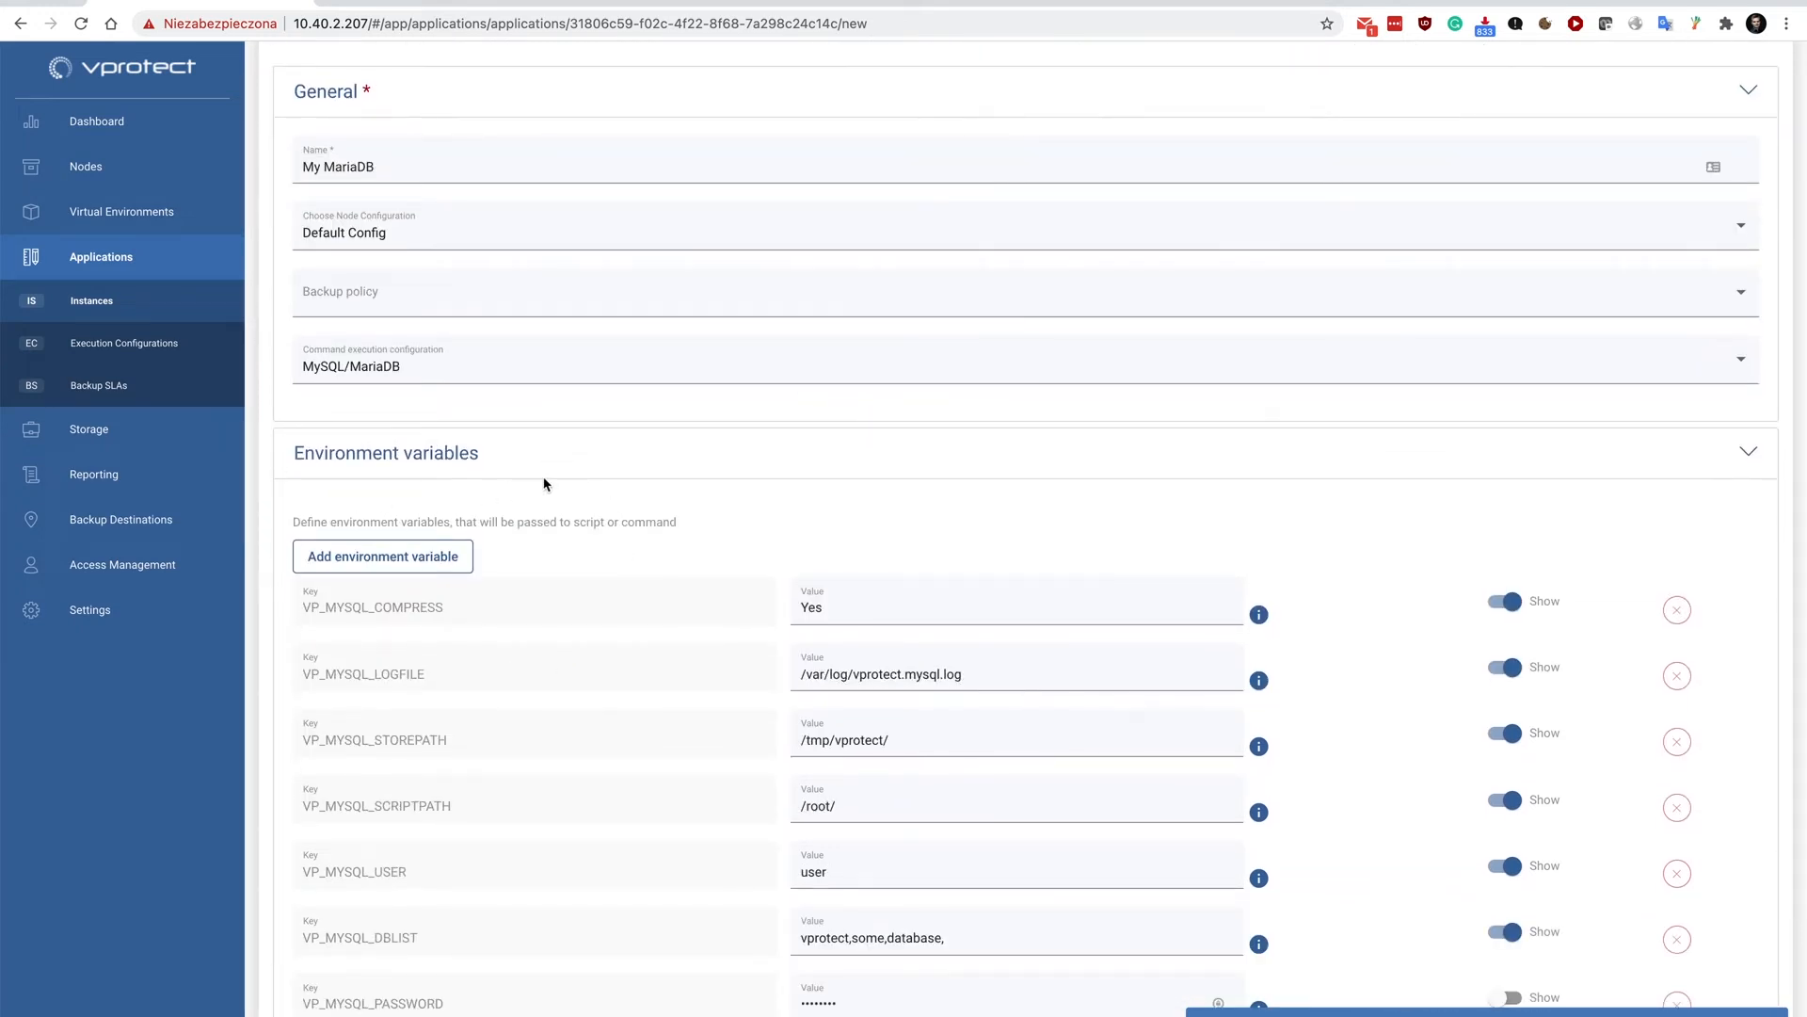
pyautogui.scroll(-2, 544, 478)
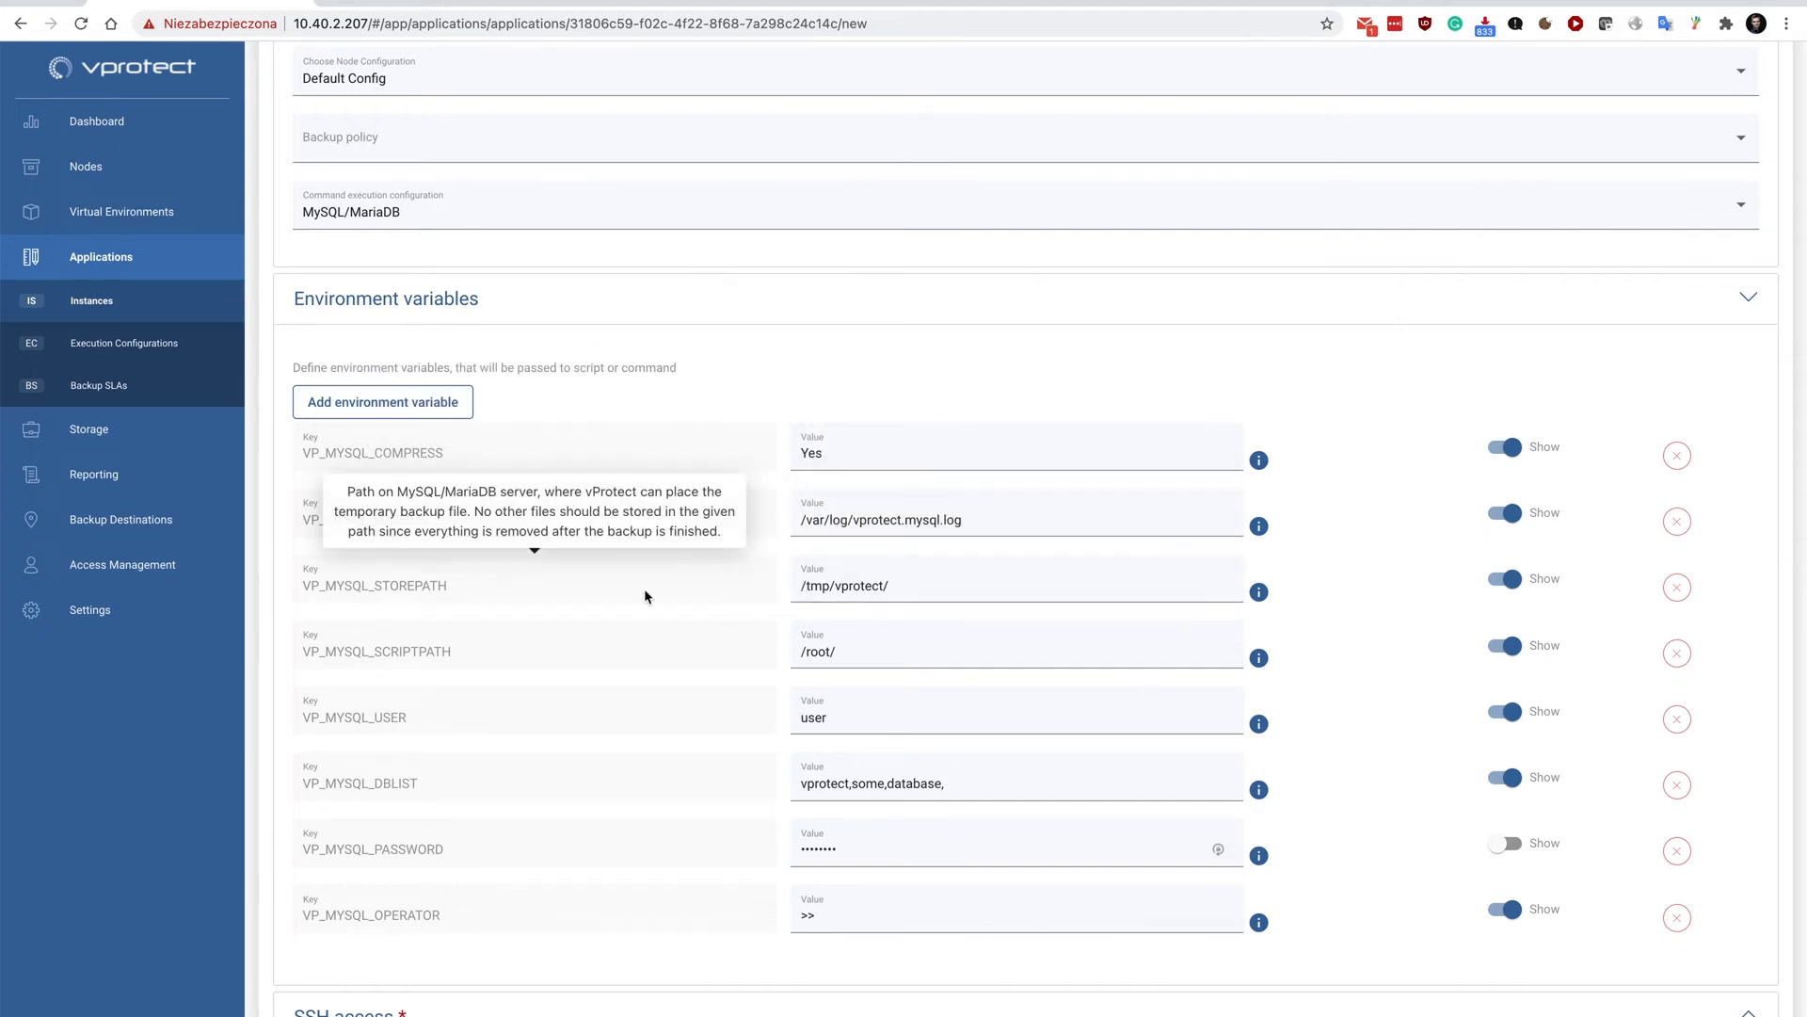
pyautogui.moveTo(1021, 791); pyautogui.dragTo(889, 785)
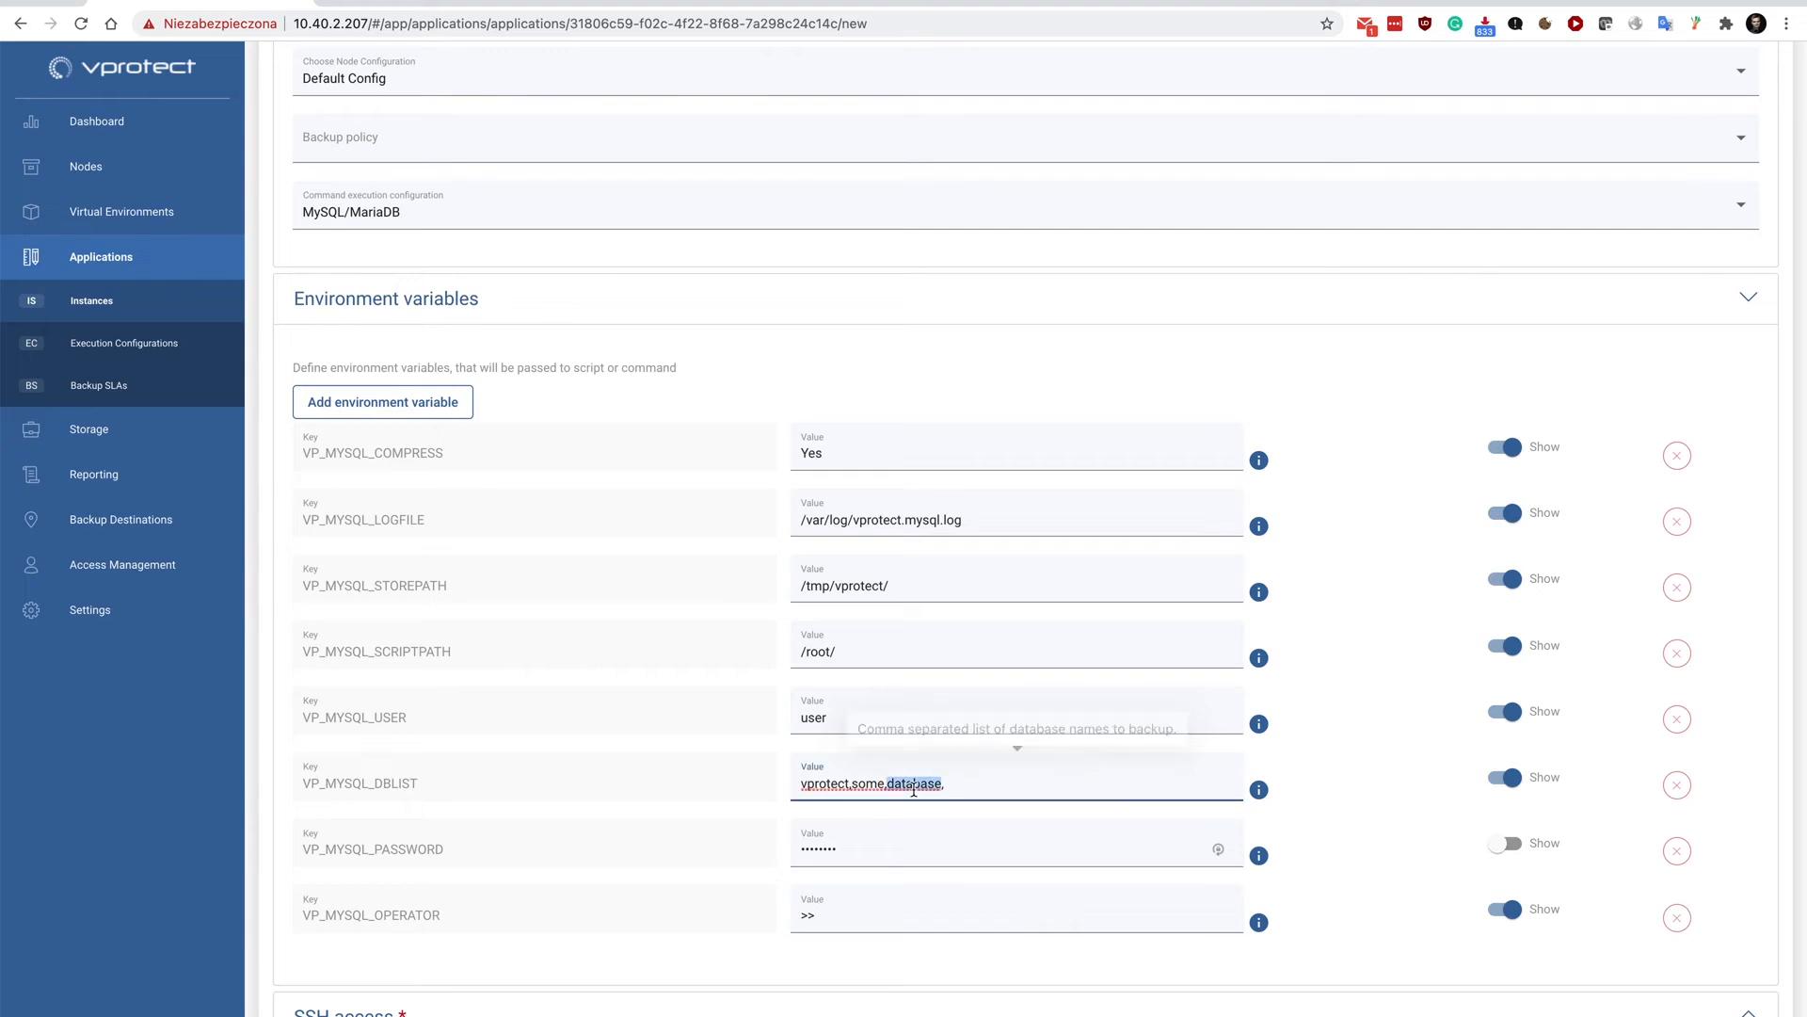
pyautogui.press('BackSpace')
pyautogui.press('BackSpace')
pyautogui.press('BackSpace')
pyautogui.press('BackSpace')
pyautogui.press('BackSpace')
pyautogui.press('BackSpace')
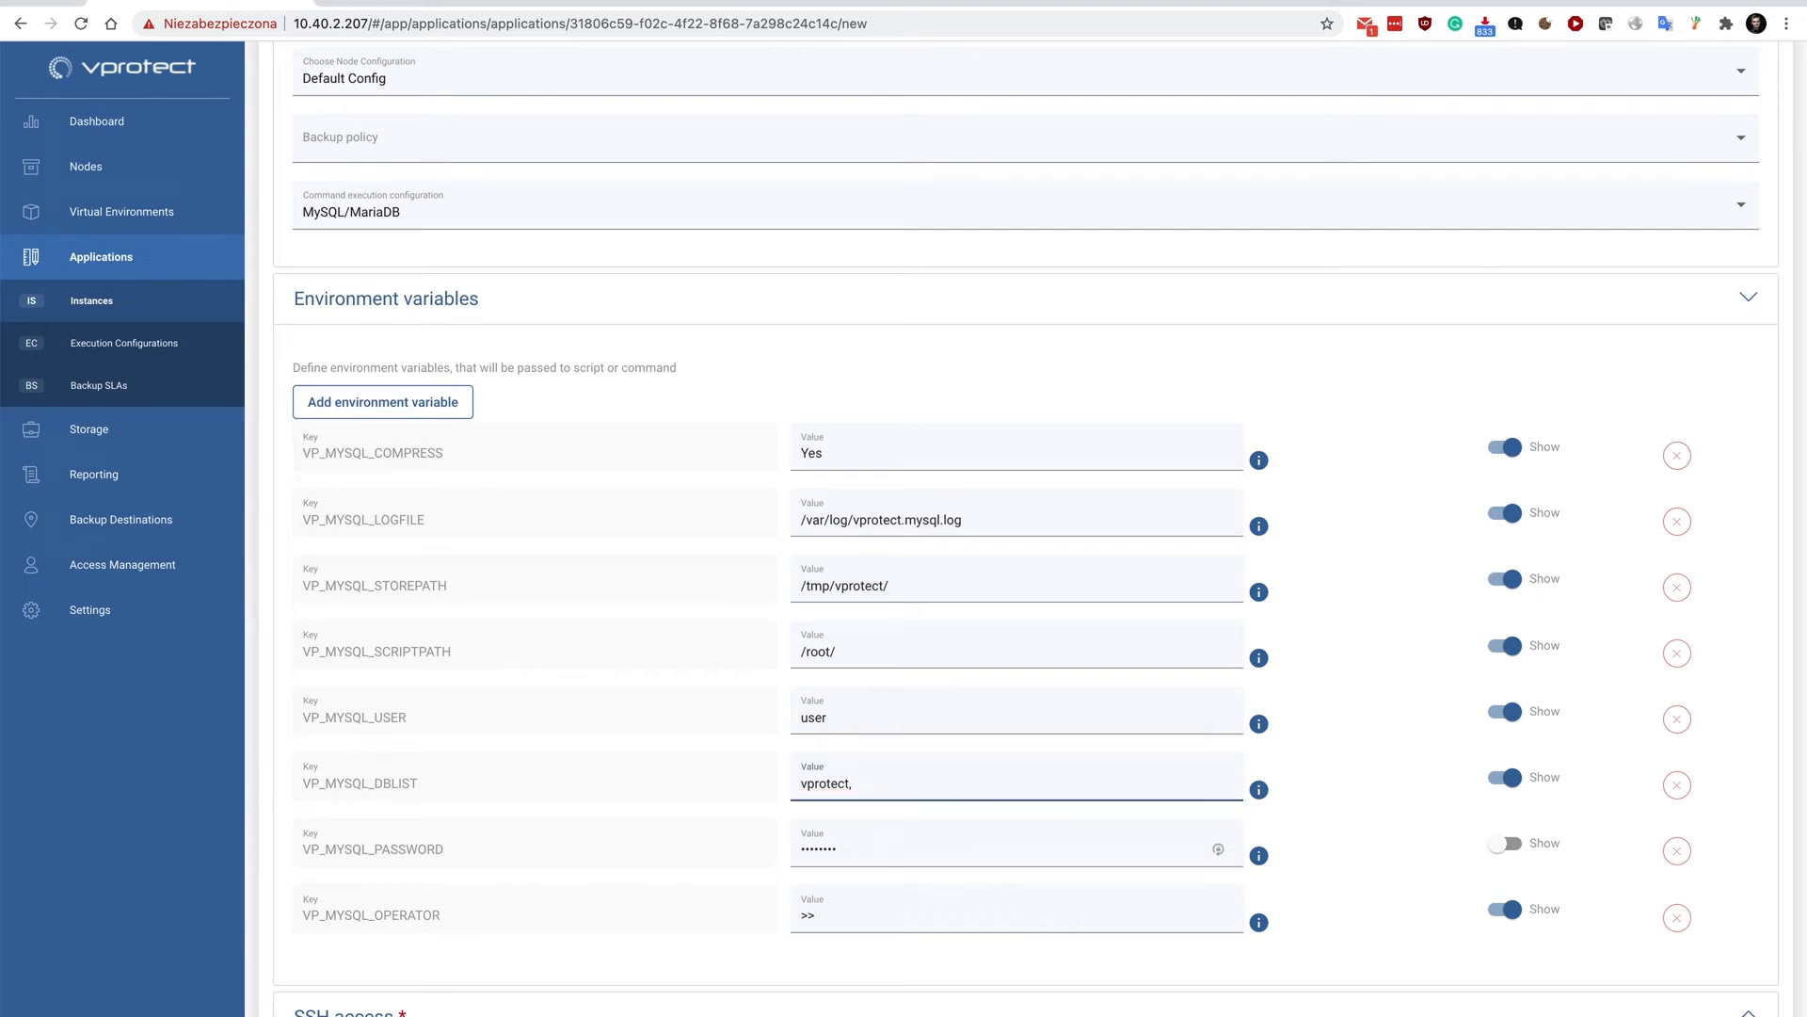
pyautogui.doubleClick(814, 719)
pyautogui.write('root')
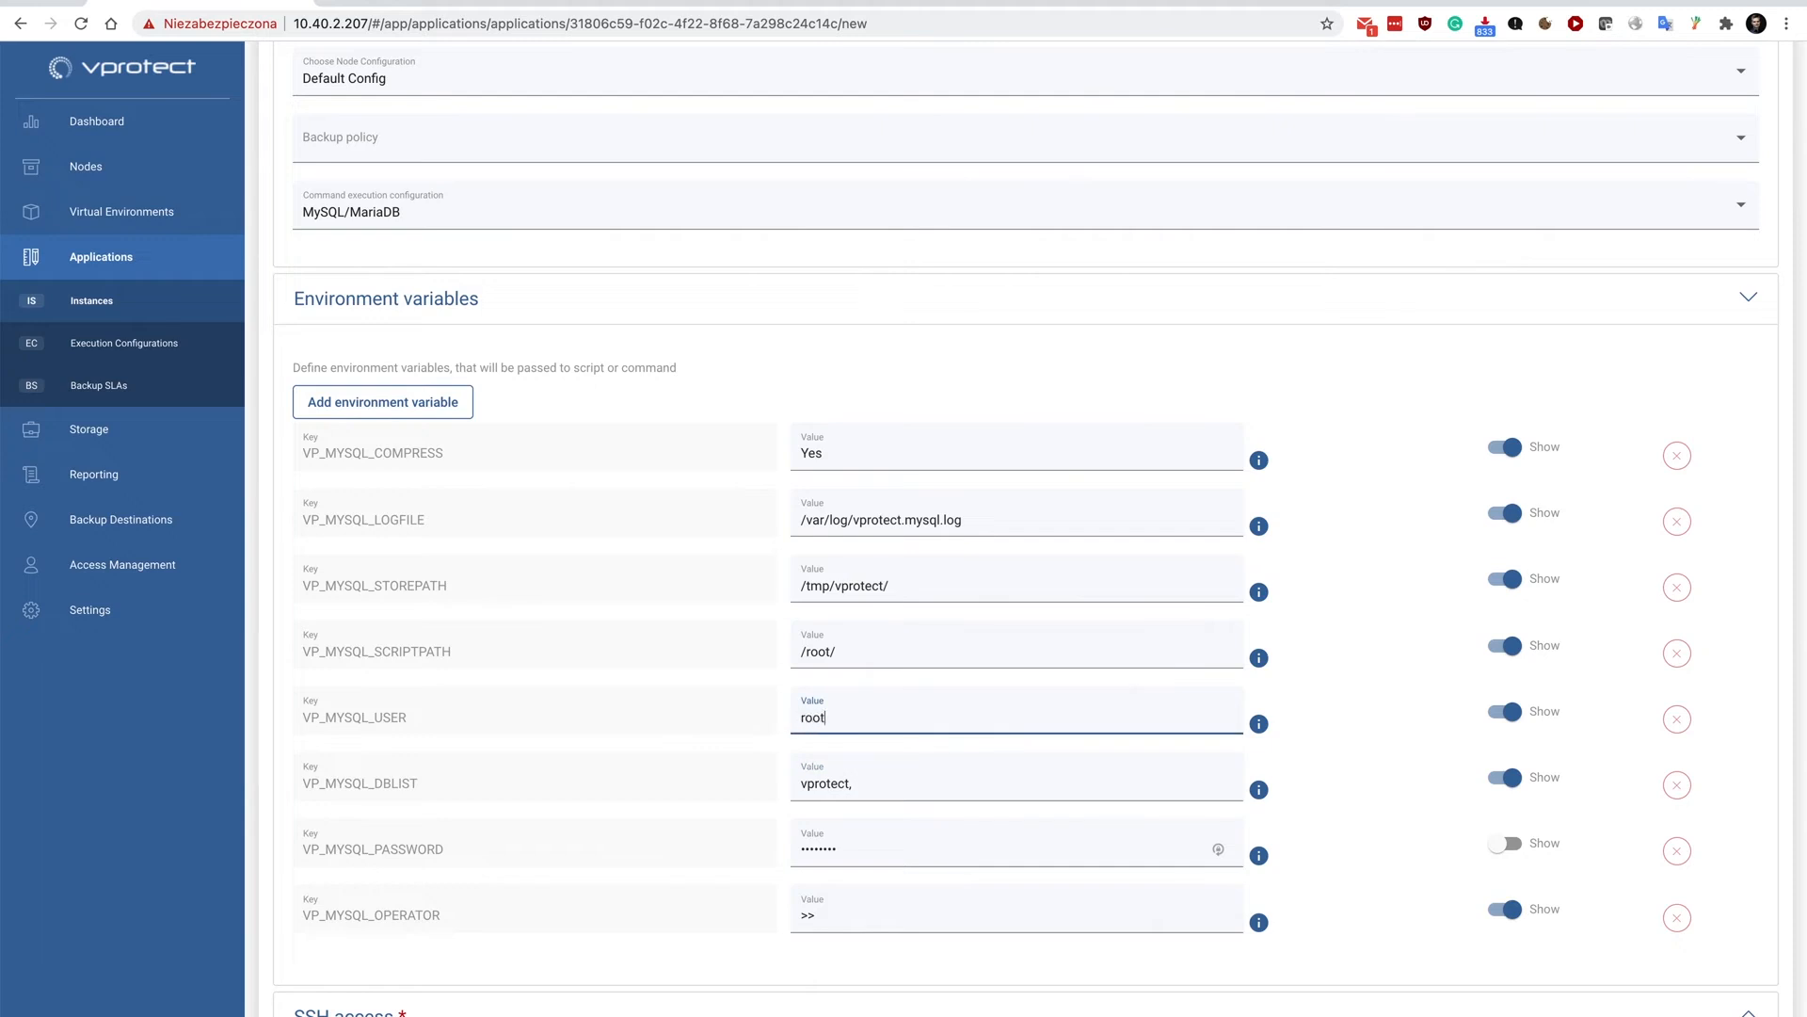
# Enter the MySQL/MariaDB password as the value of the VP_MYSQL_PASSWORD environment variable.
pyautogui.doubleClick(849, 849)
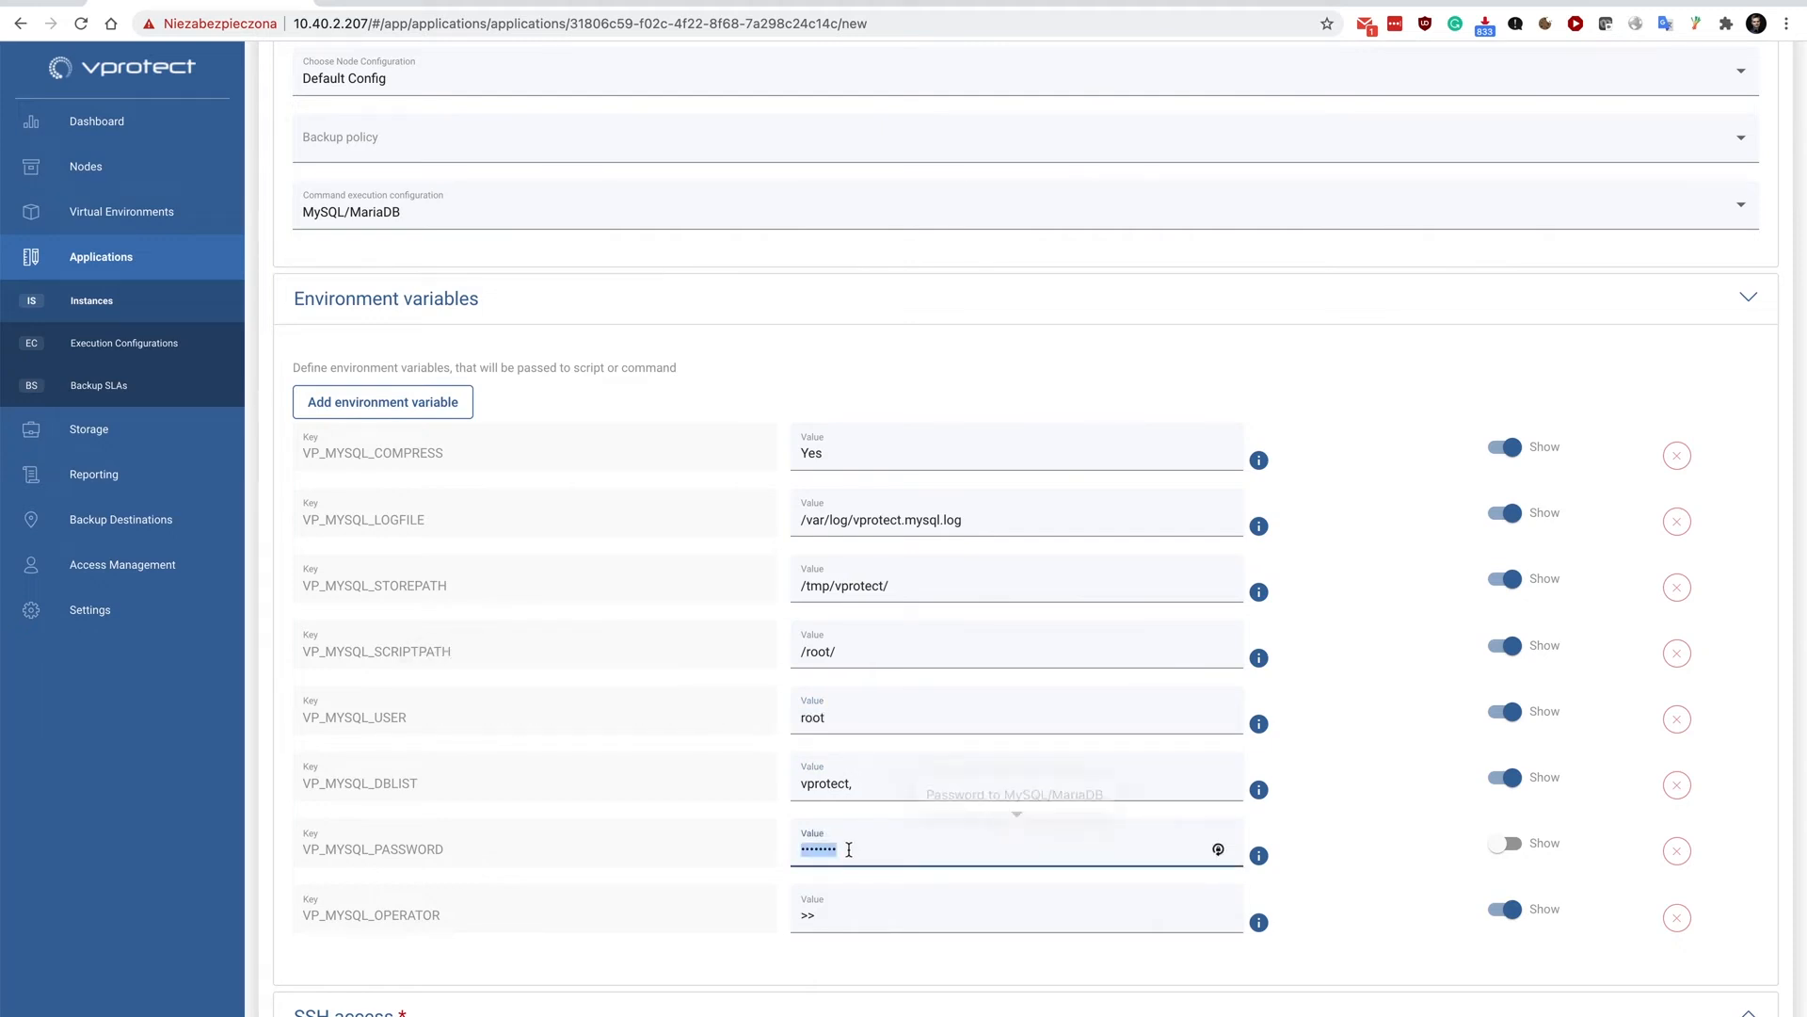
pyautogui.write('••••••')
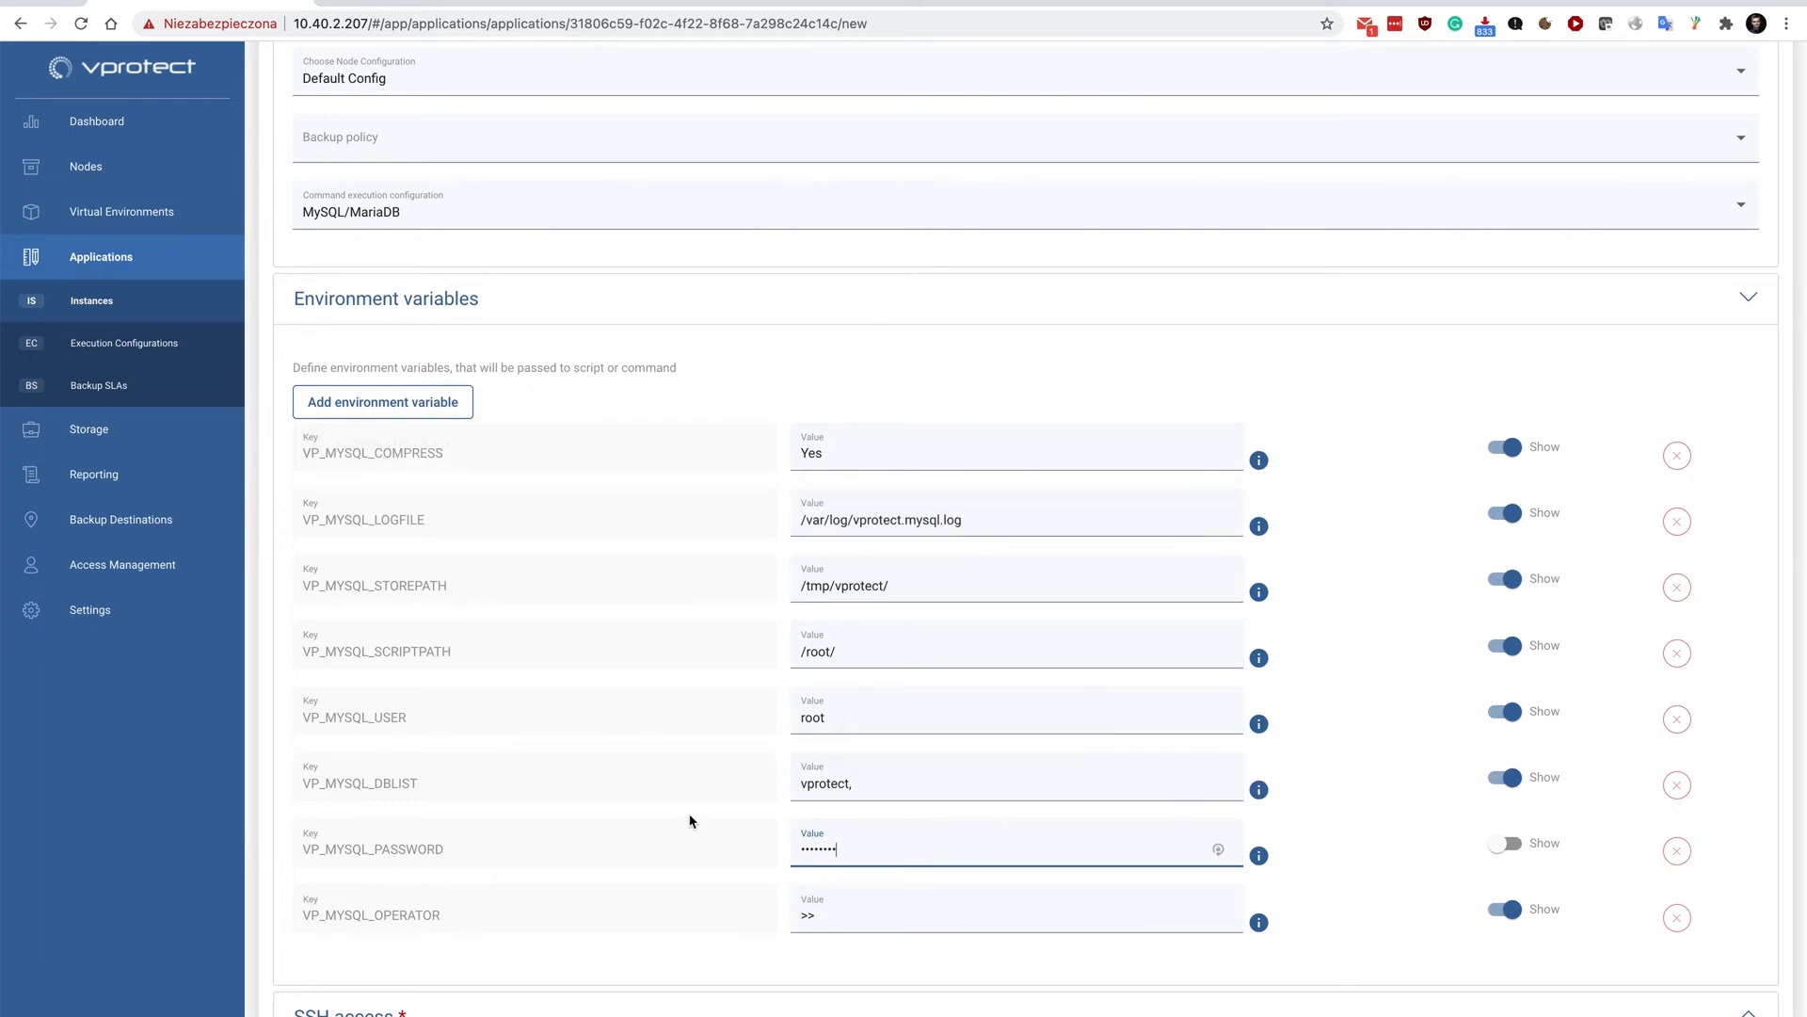
# Set the environment variable VP_MYSQL_SCRIPTPATH to /opt/vprotect/scripts/application.
pyautogui.moveTo(607, 674)
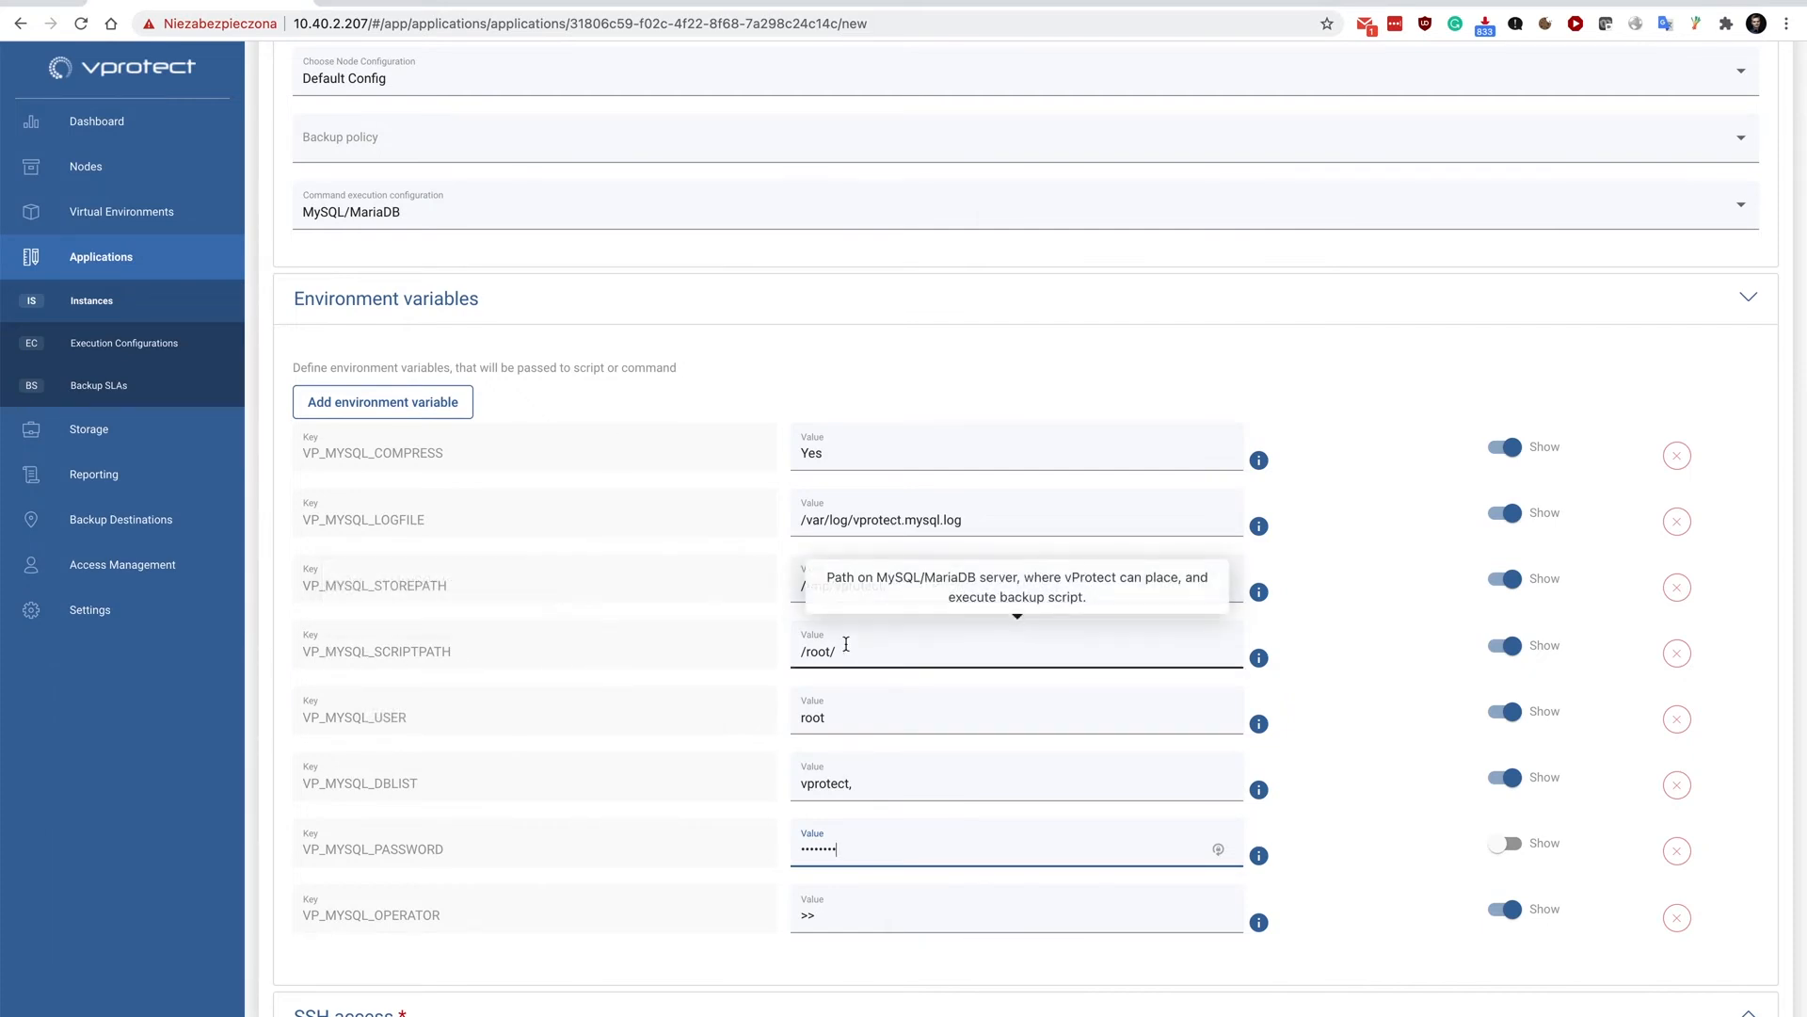
pyautogui.moveTo(859, 652); pyautogui.dragTo(779, 648)
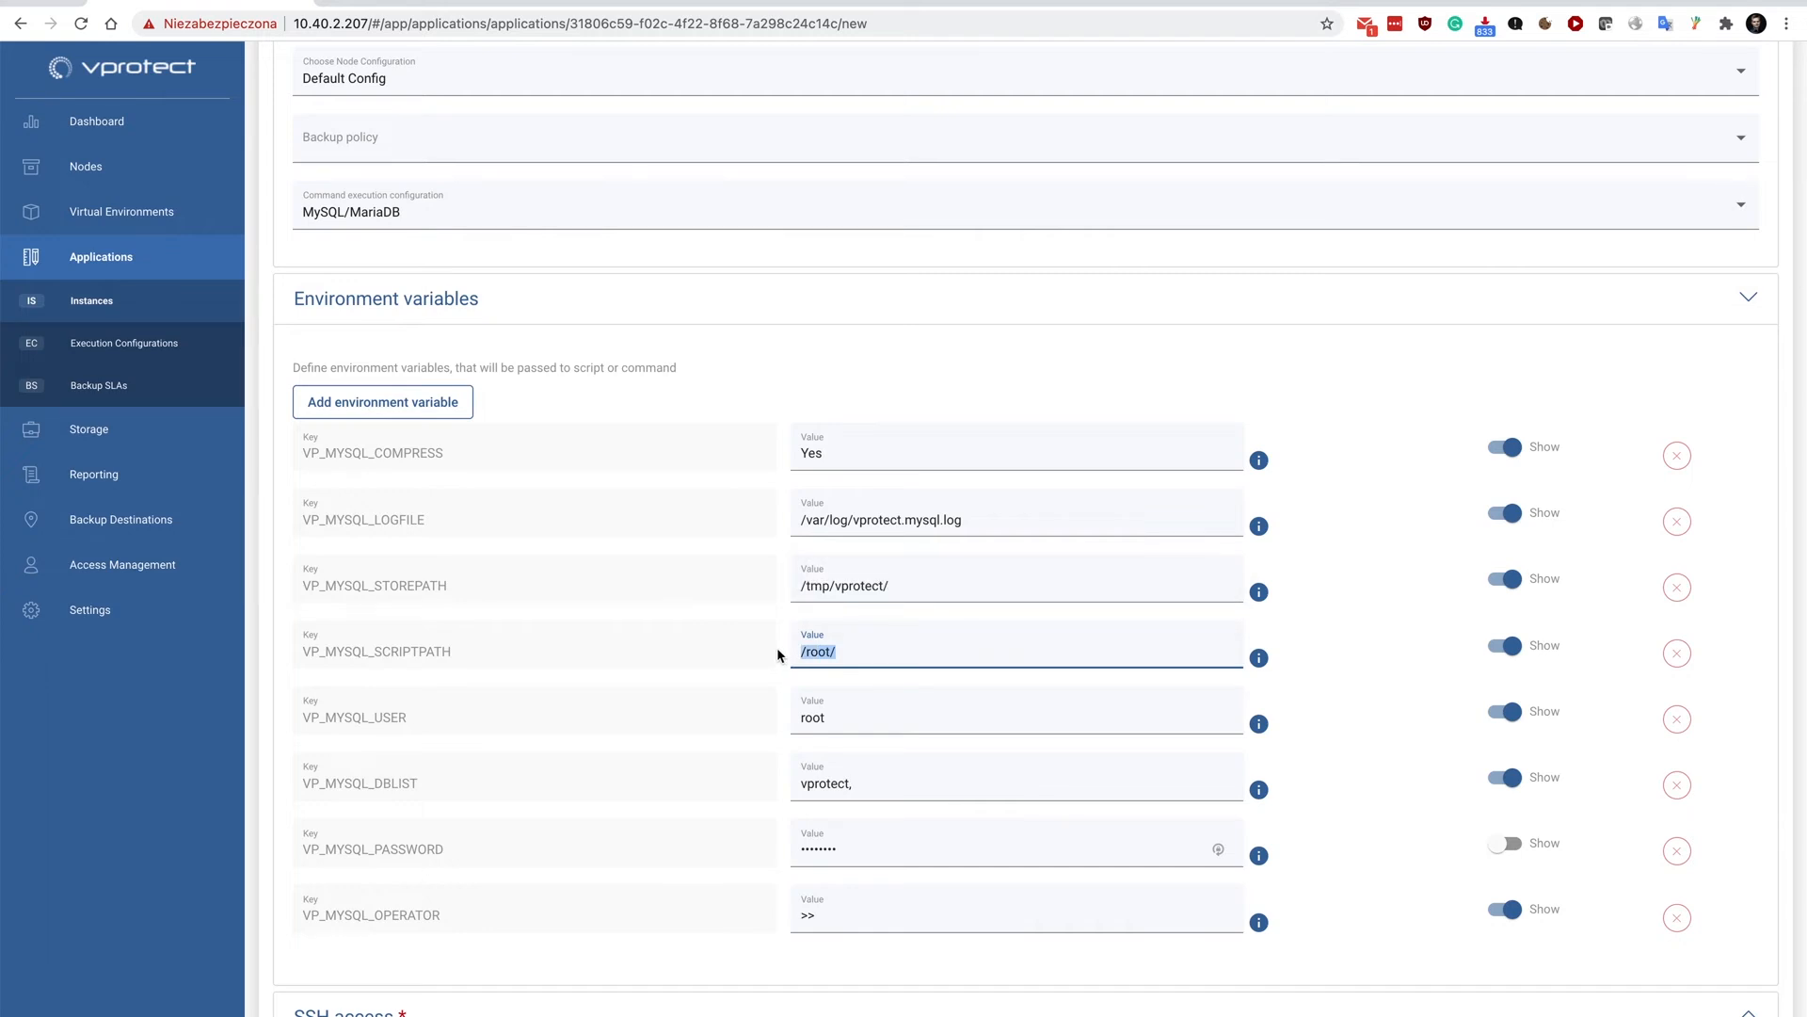
pyautogui.click(886, 647)
pyautogui.moveTo(885, 647); pyautogui.dragTo(758, 656)
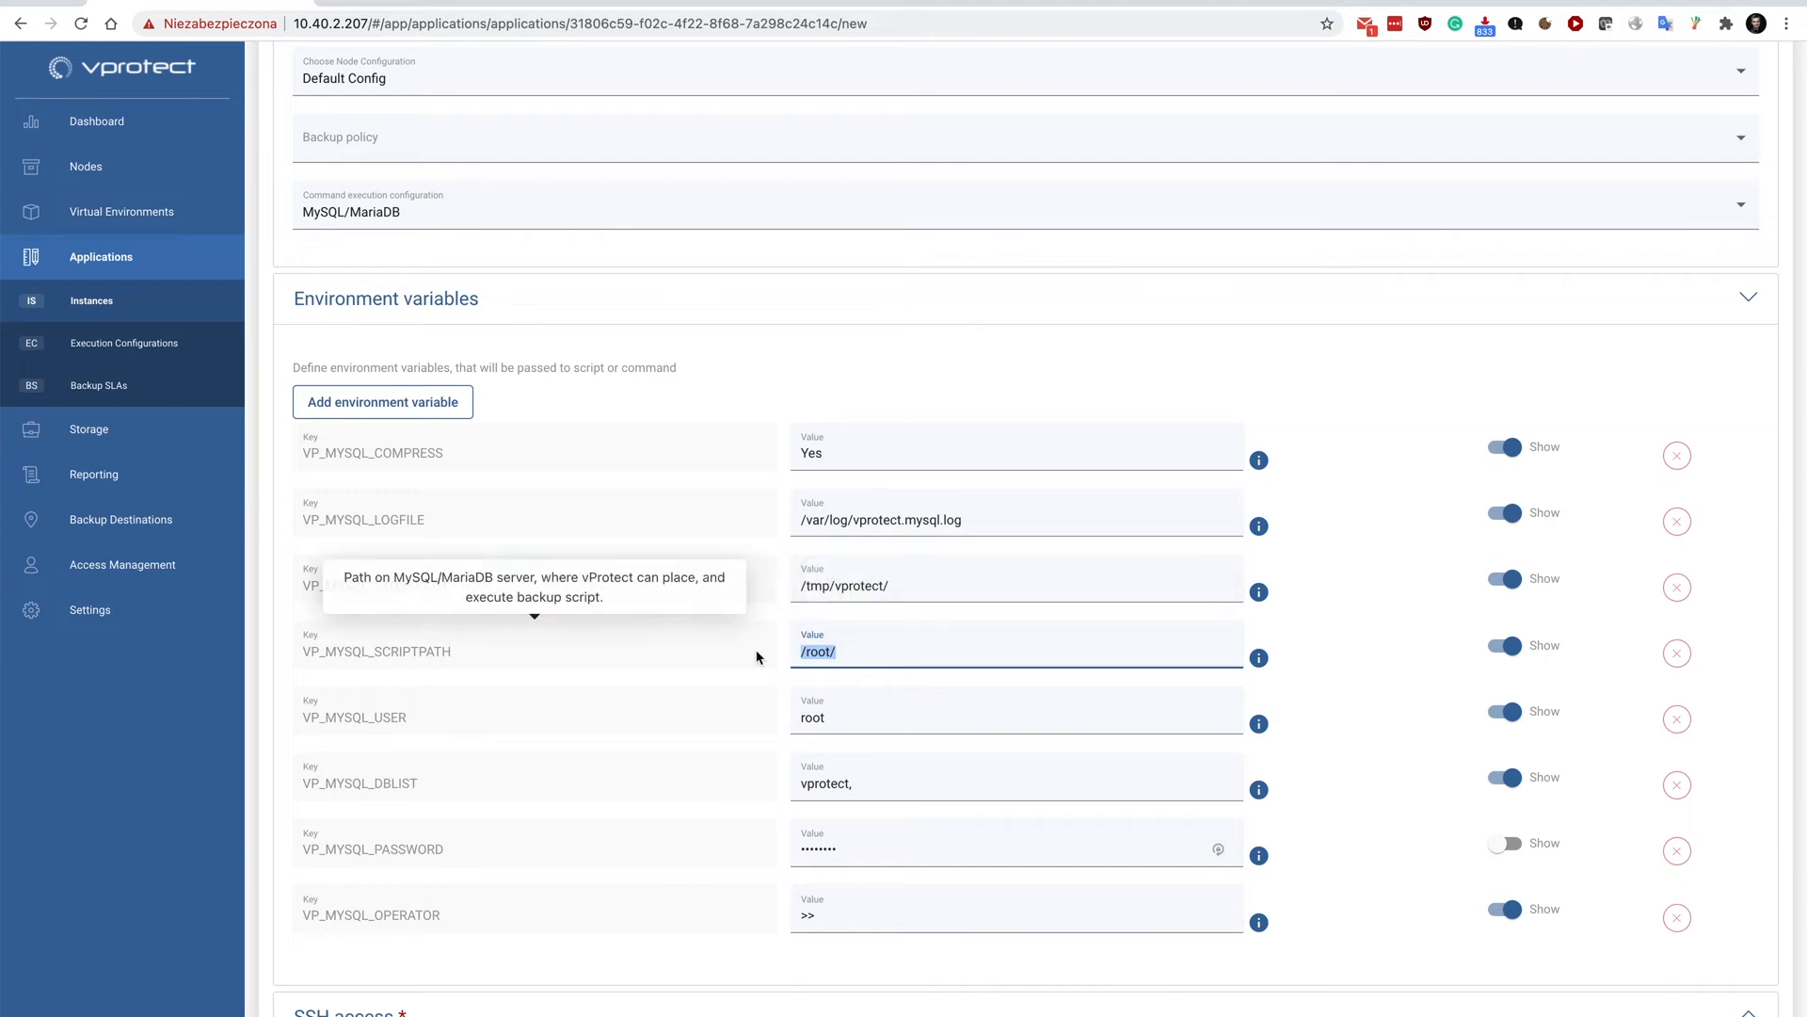
pyautogui.write('/opt/vprotect/scripts')
pyautogui.write('/applicati')
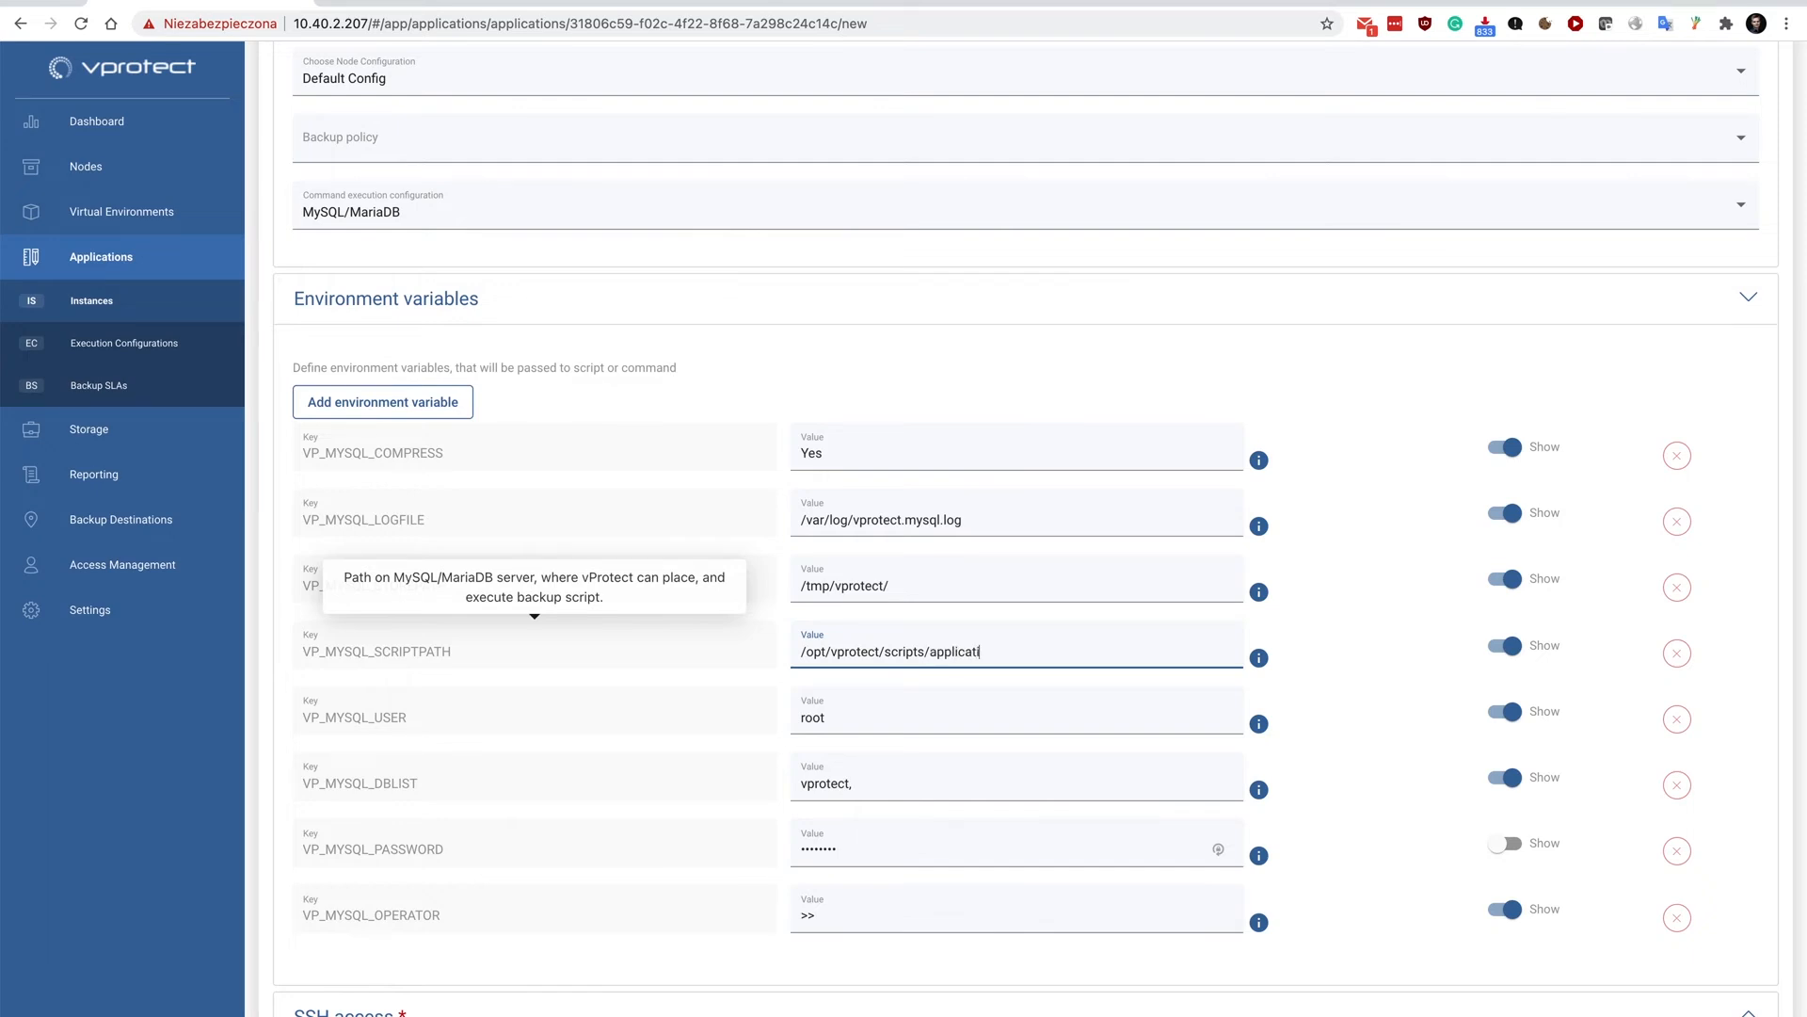
pyautogui.write('on')
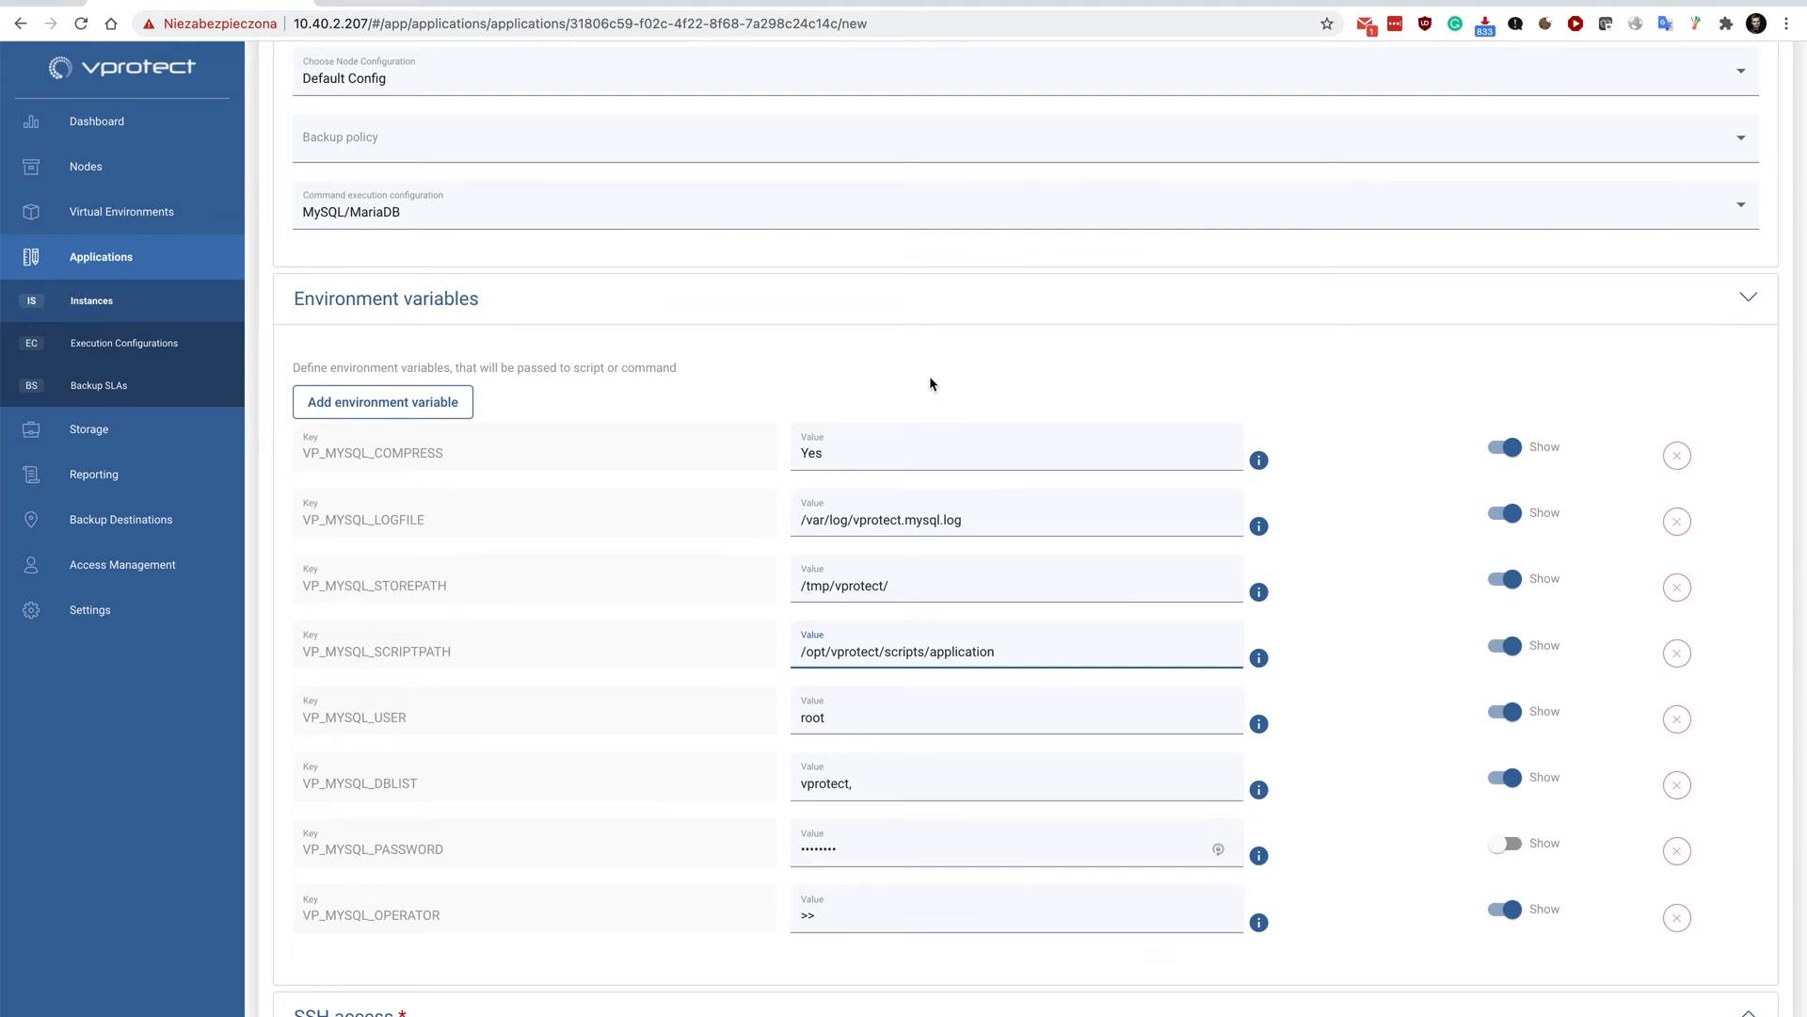
# Save the My MariaDB application instance with its environment variables.
pyautogui.moveTo(706, 840)
pyautogui.scroll(-1, 702, 845)
pyautogui.scroll(-3, 698, 843)
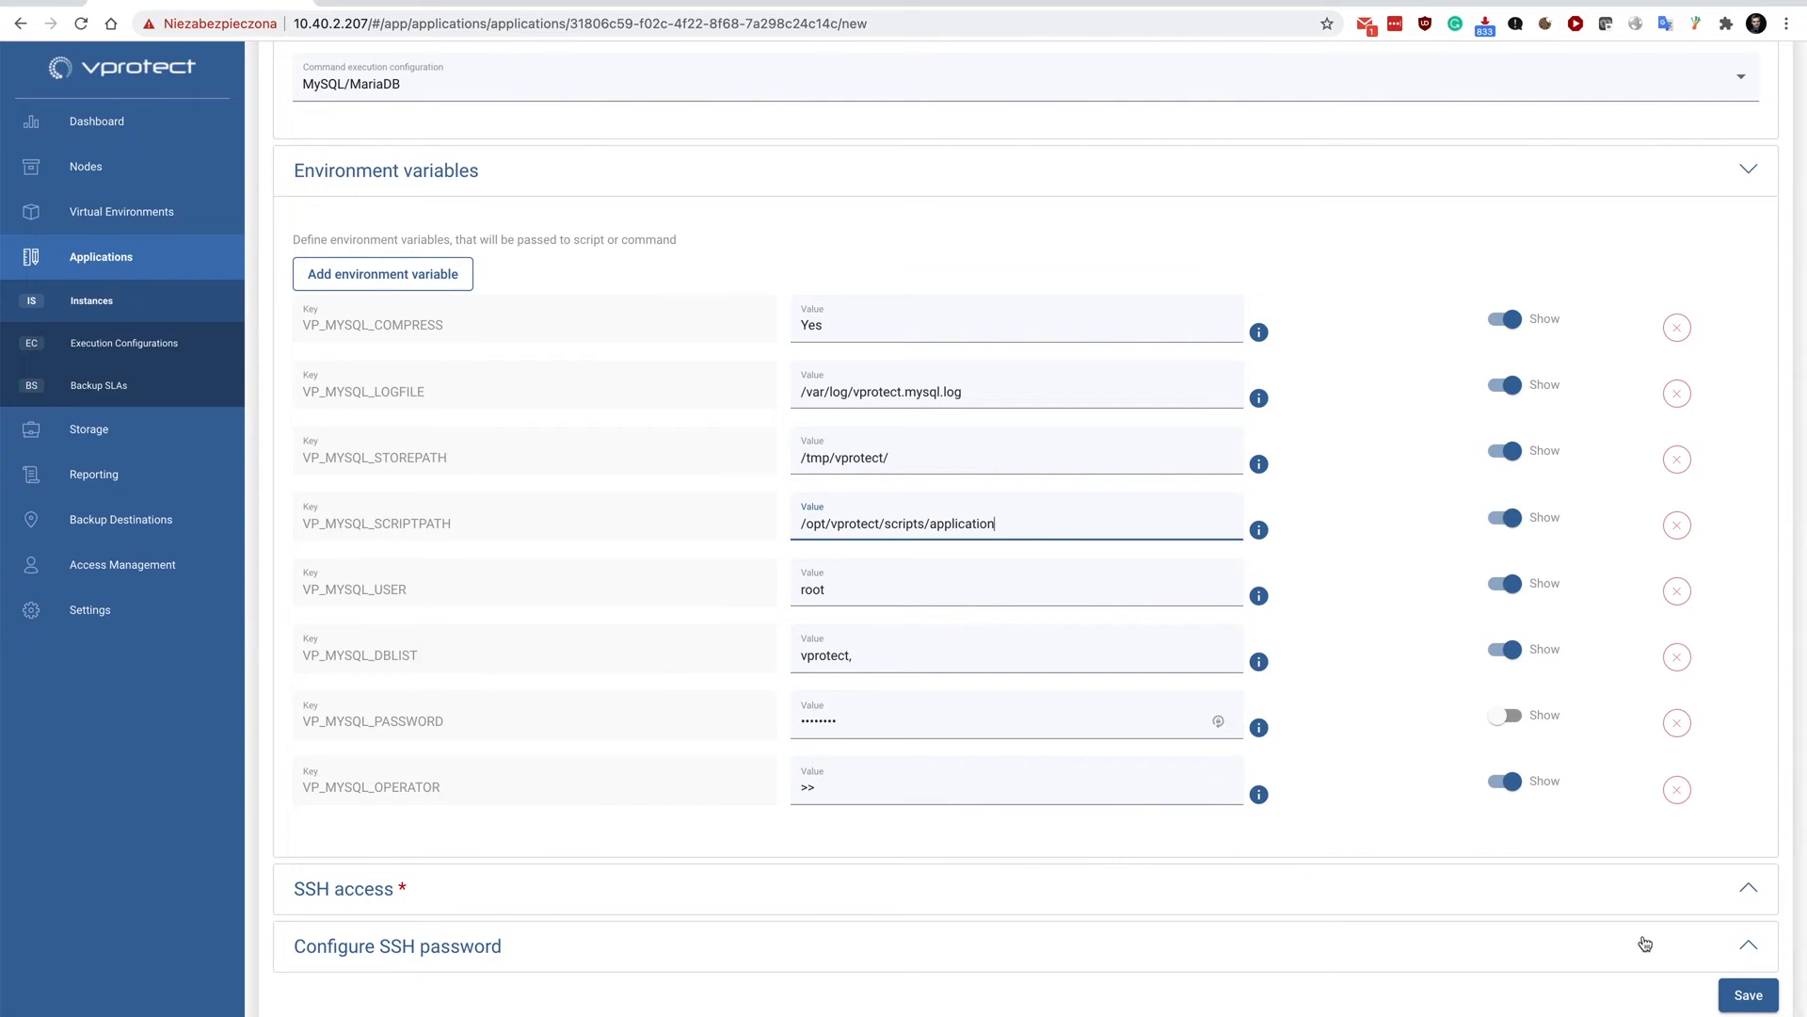
pyautogui.click(1749, 995)
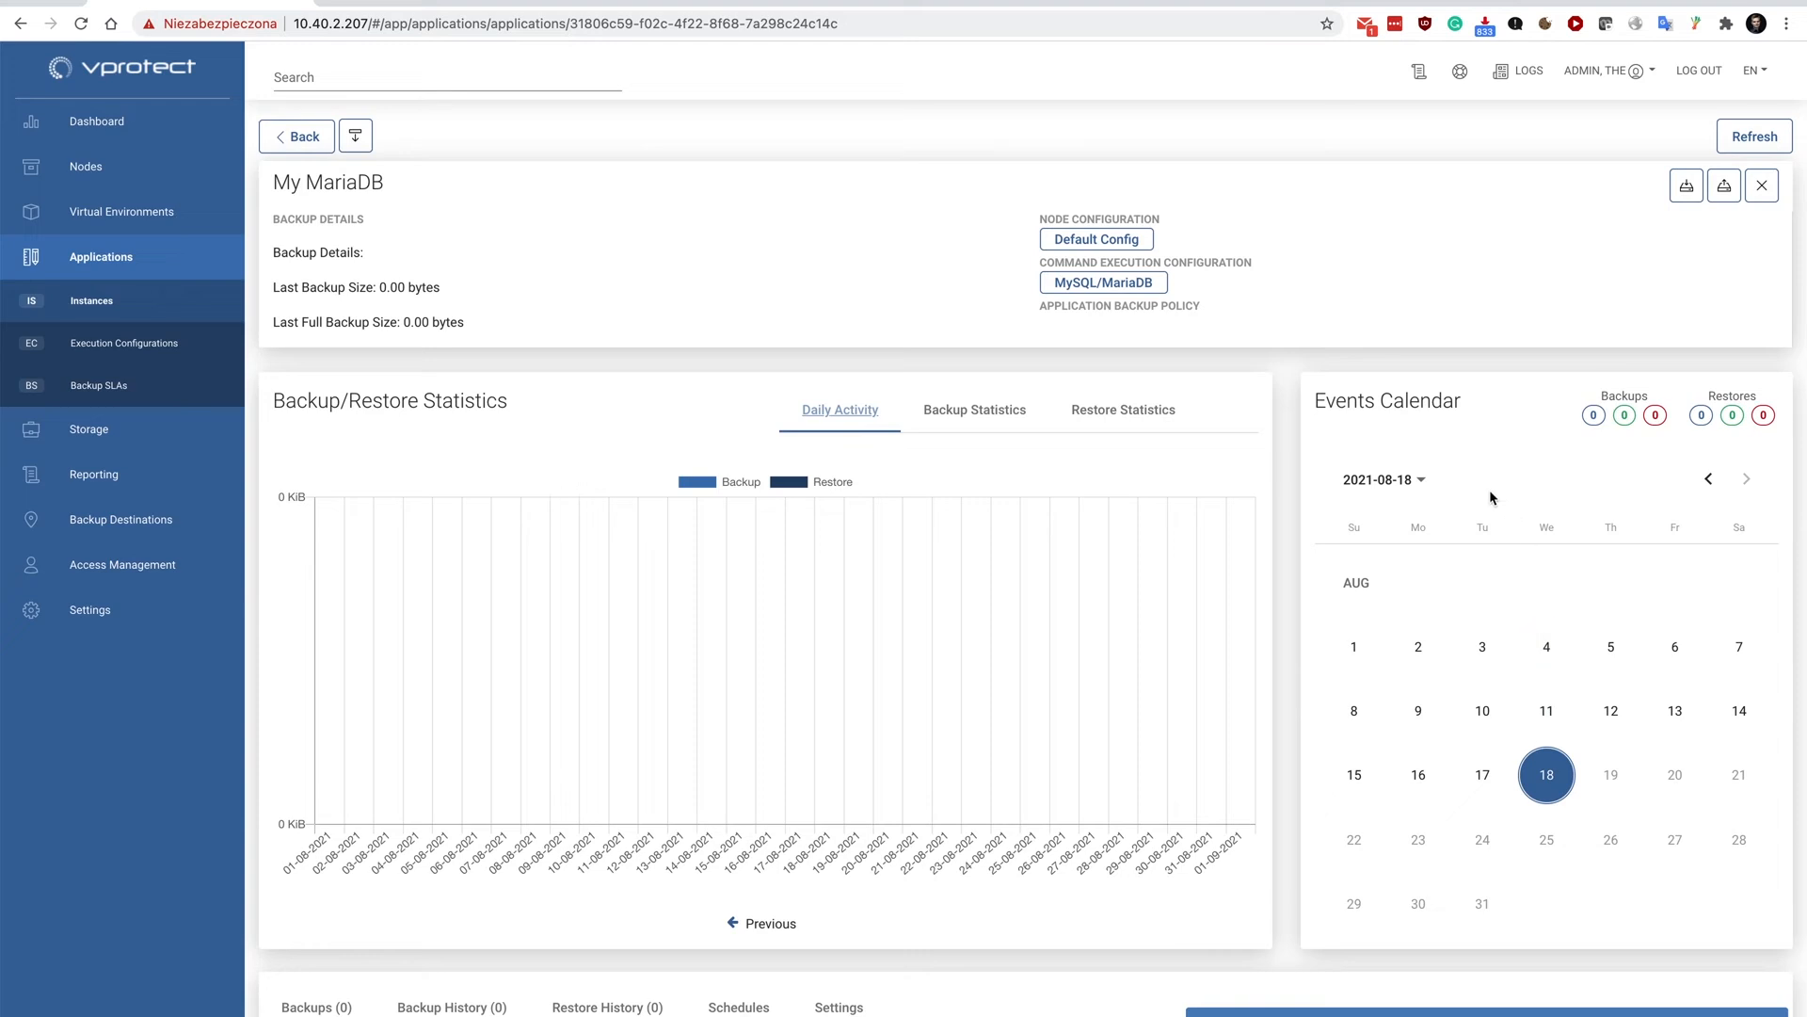
# Back up My MariaDB to the File system destination and follow the export and store tasks in the task console.
pyautogui.click(1685, 186)
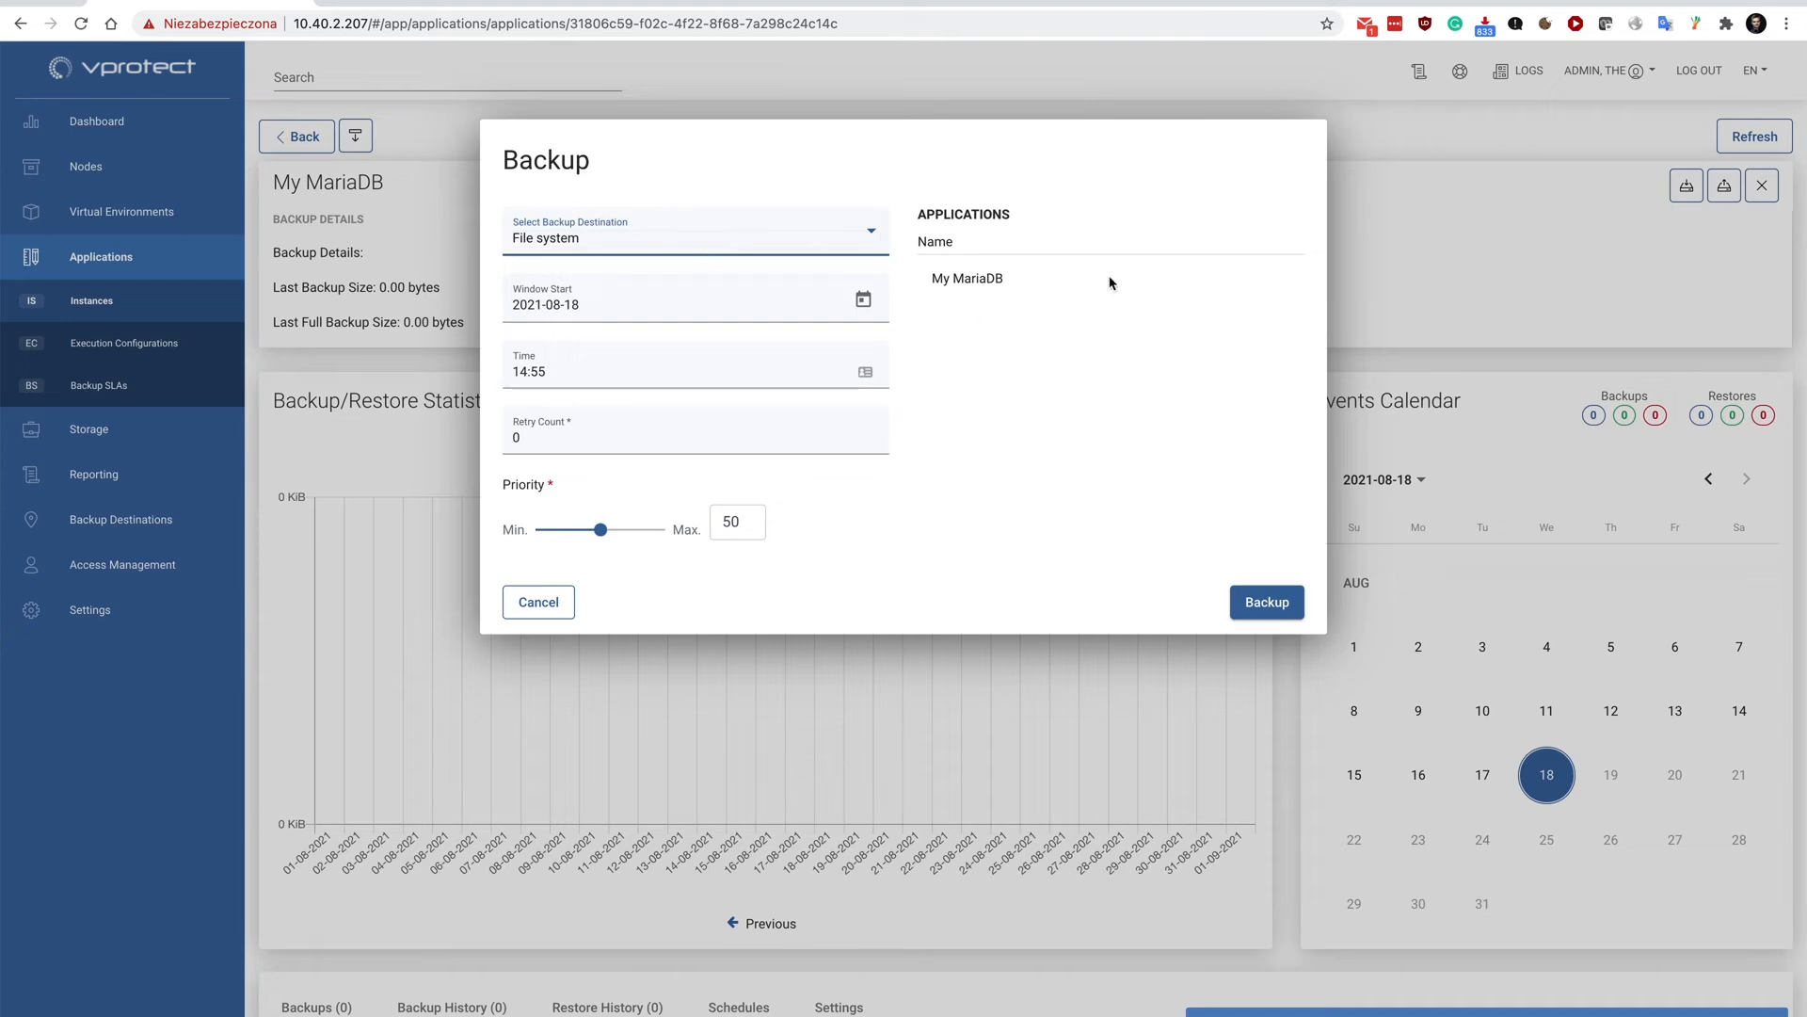
pyautogui.click(1271, 602)
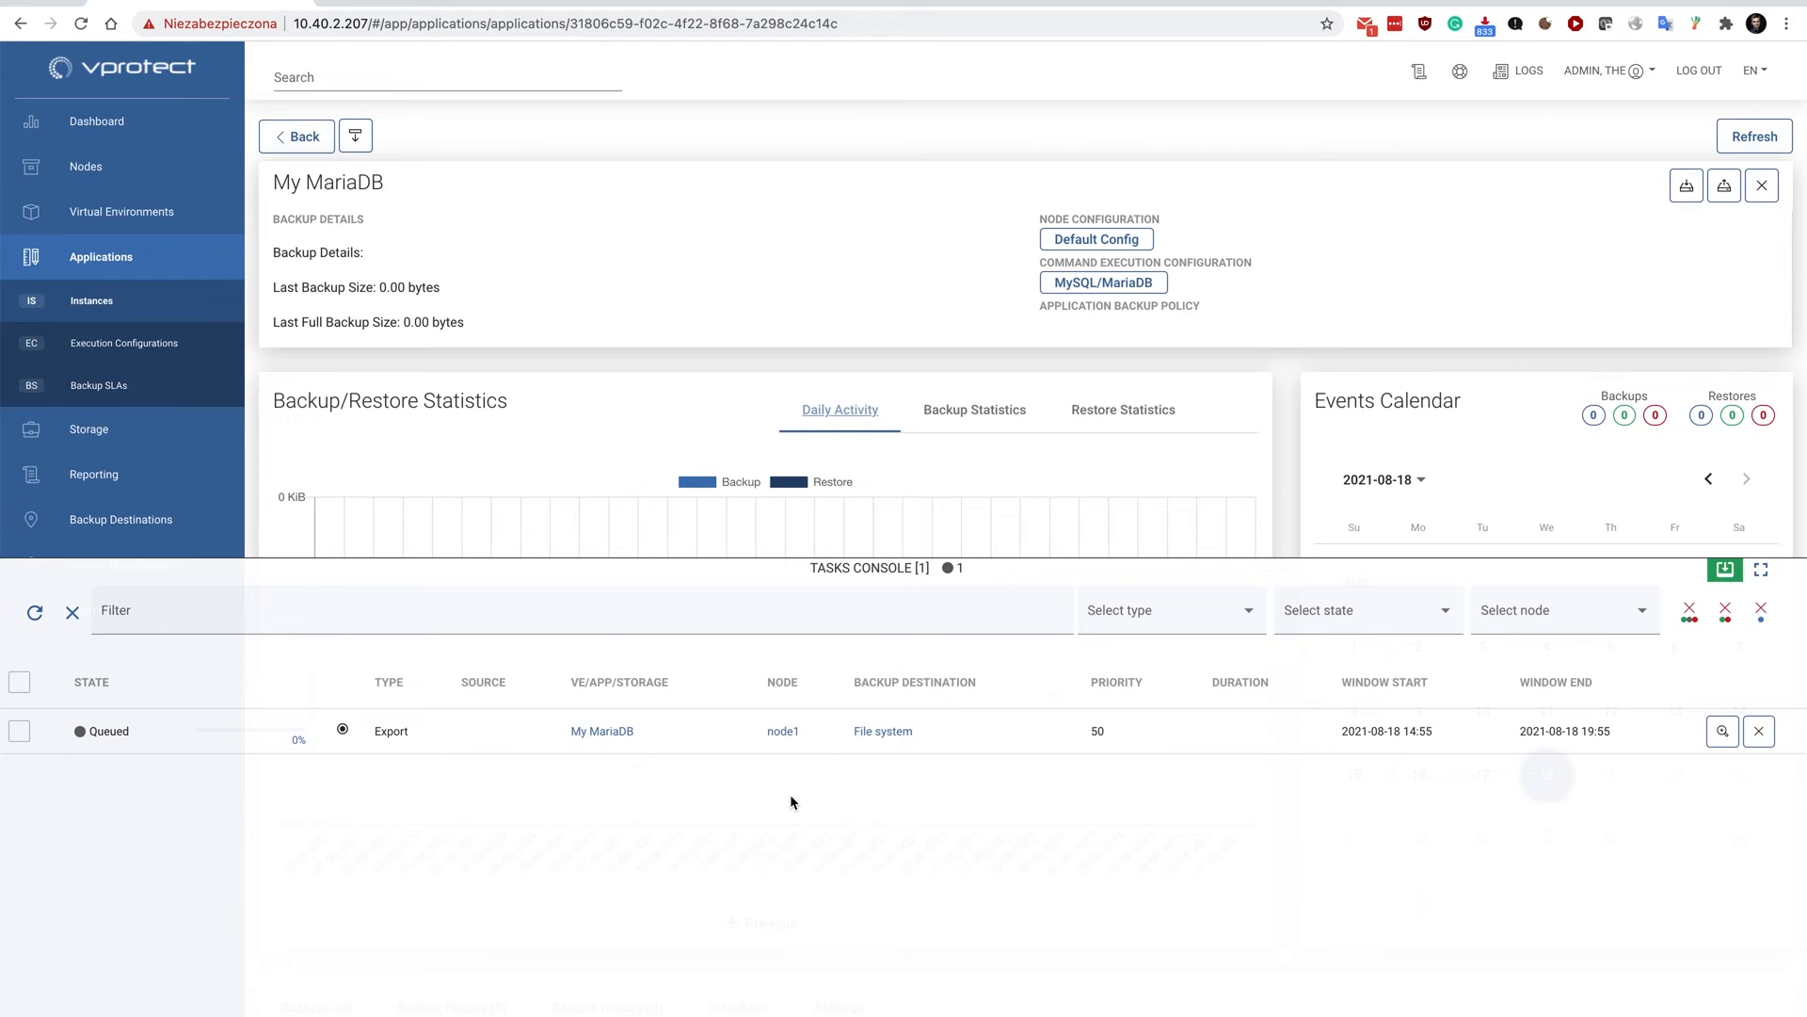
pyautogui.click(35, 613)
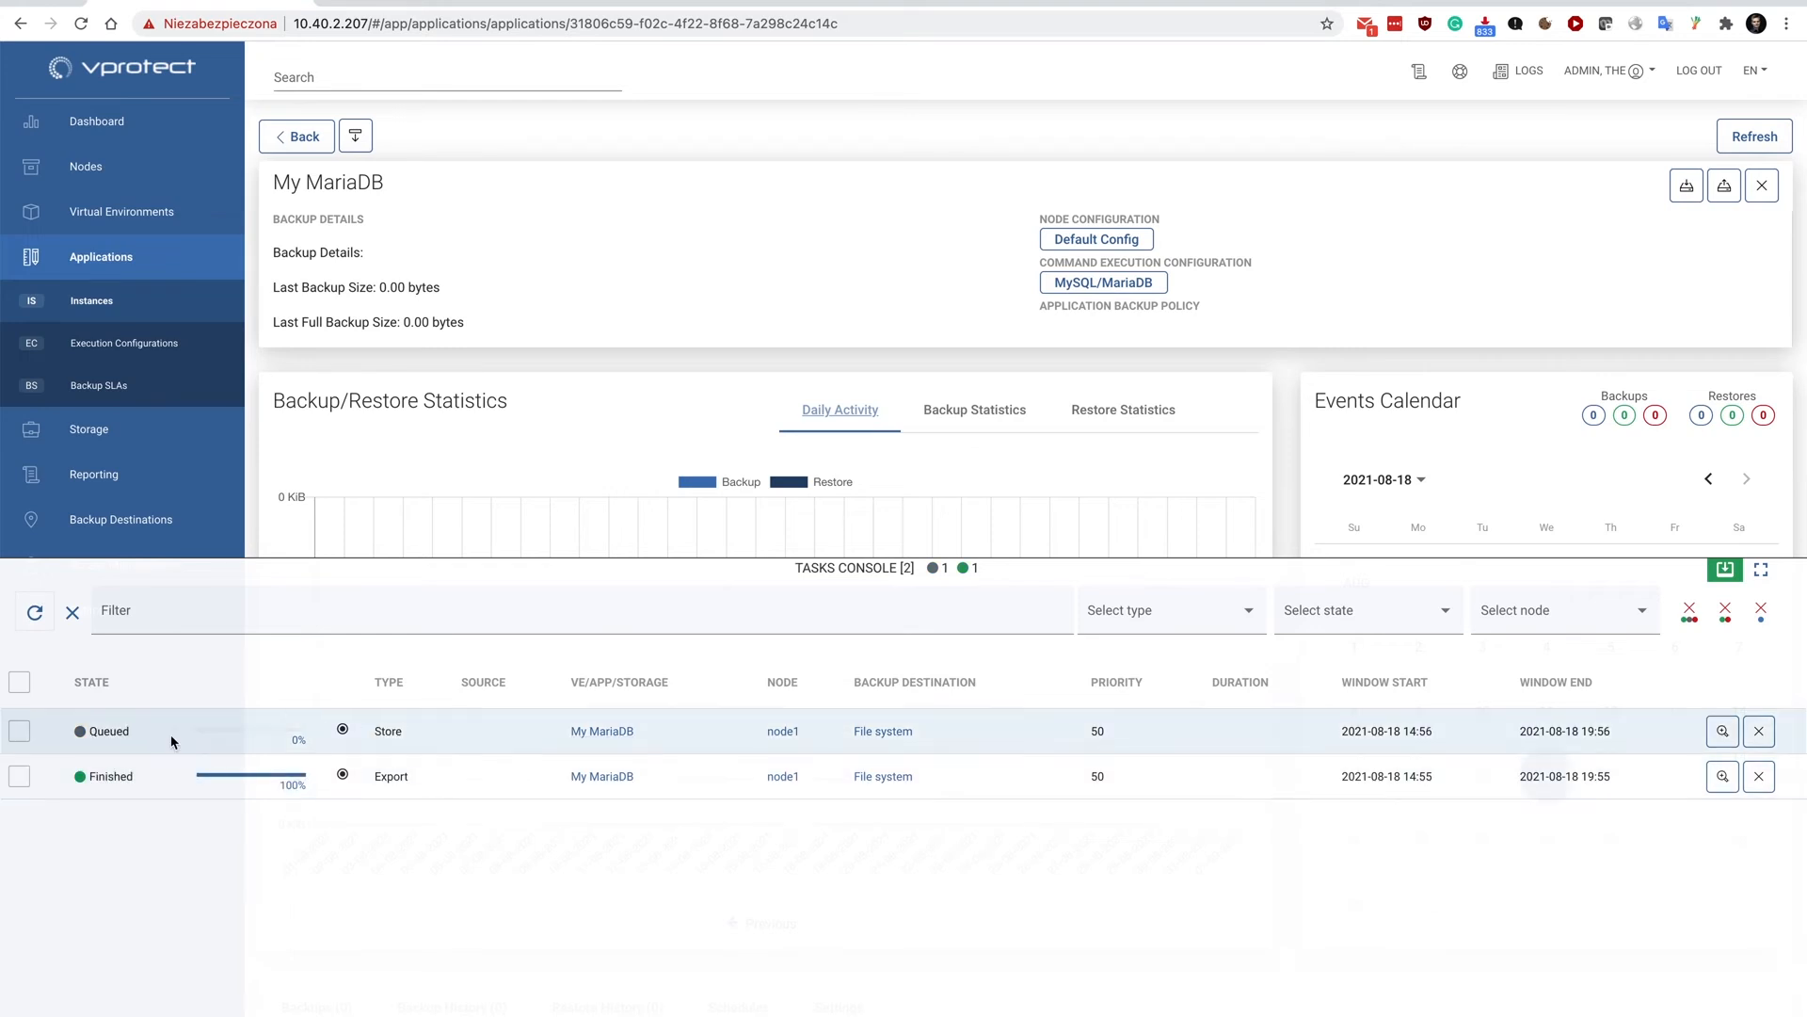
pyautogui.click(33, 611)
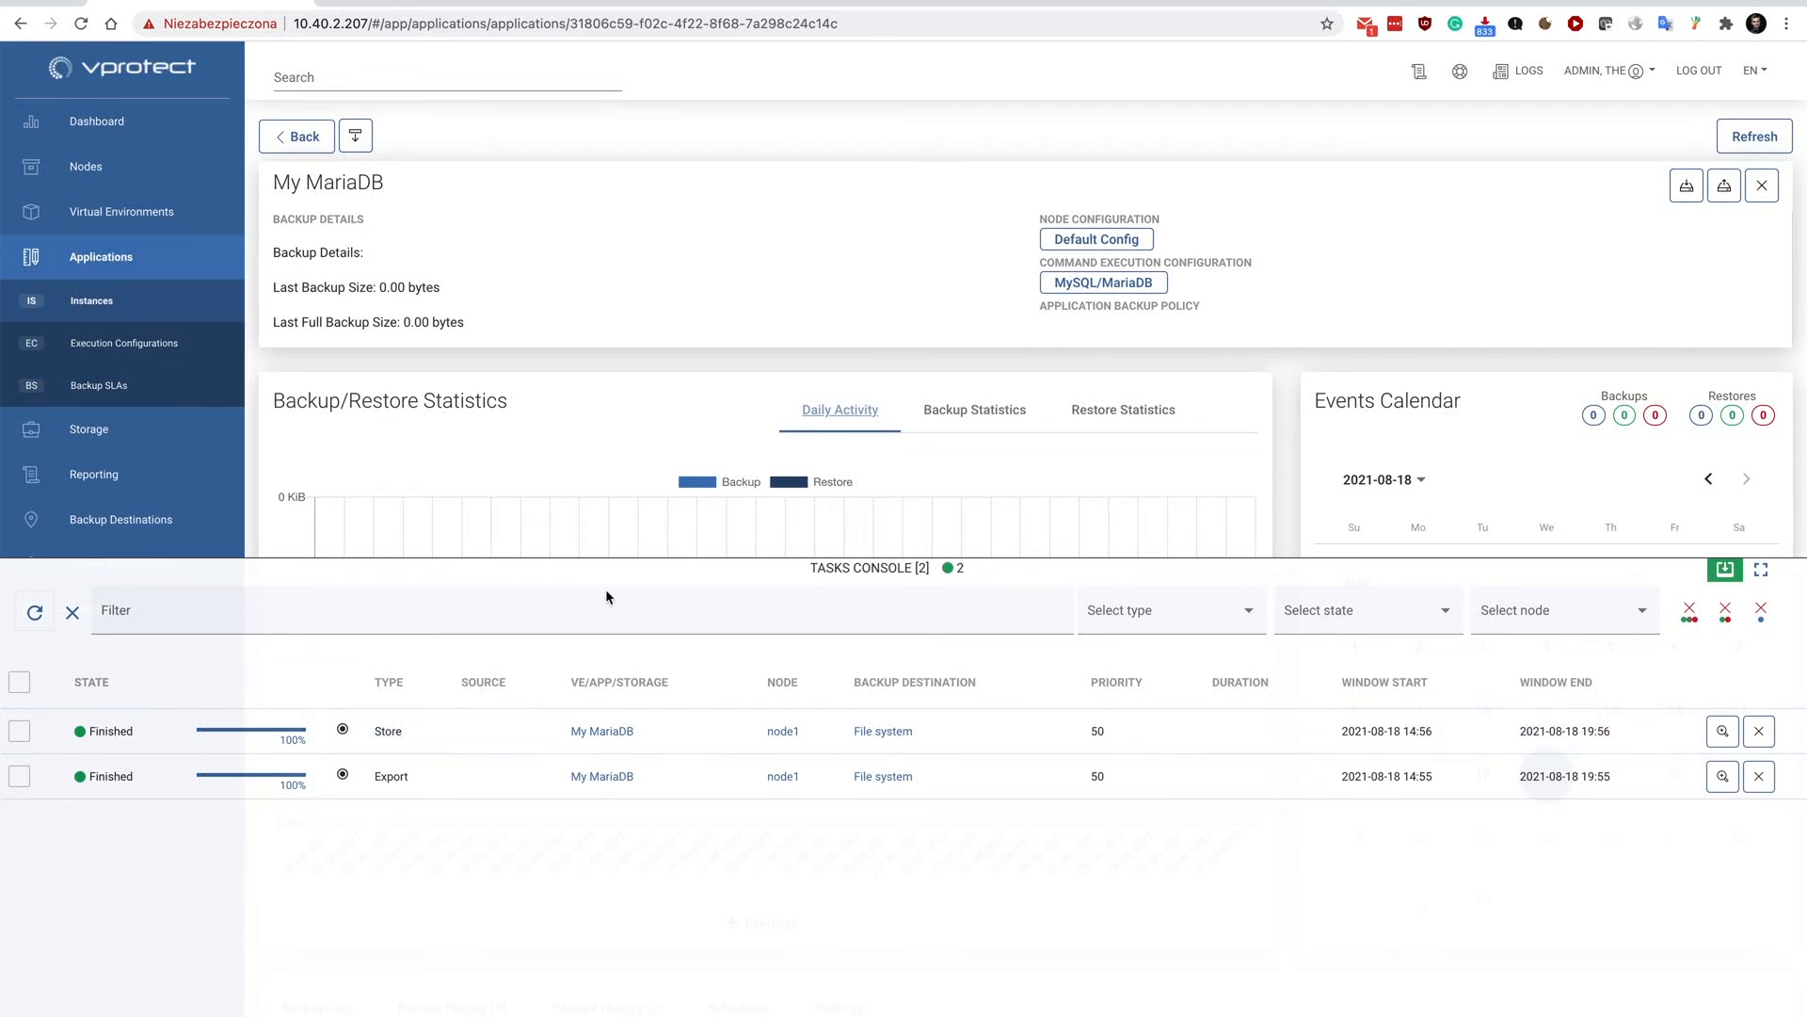
pyautogui.click(589, 566)
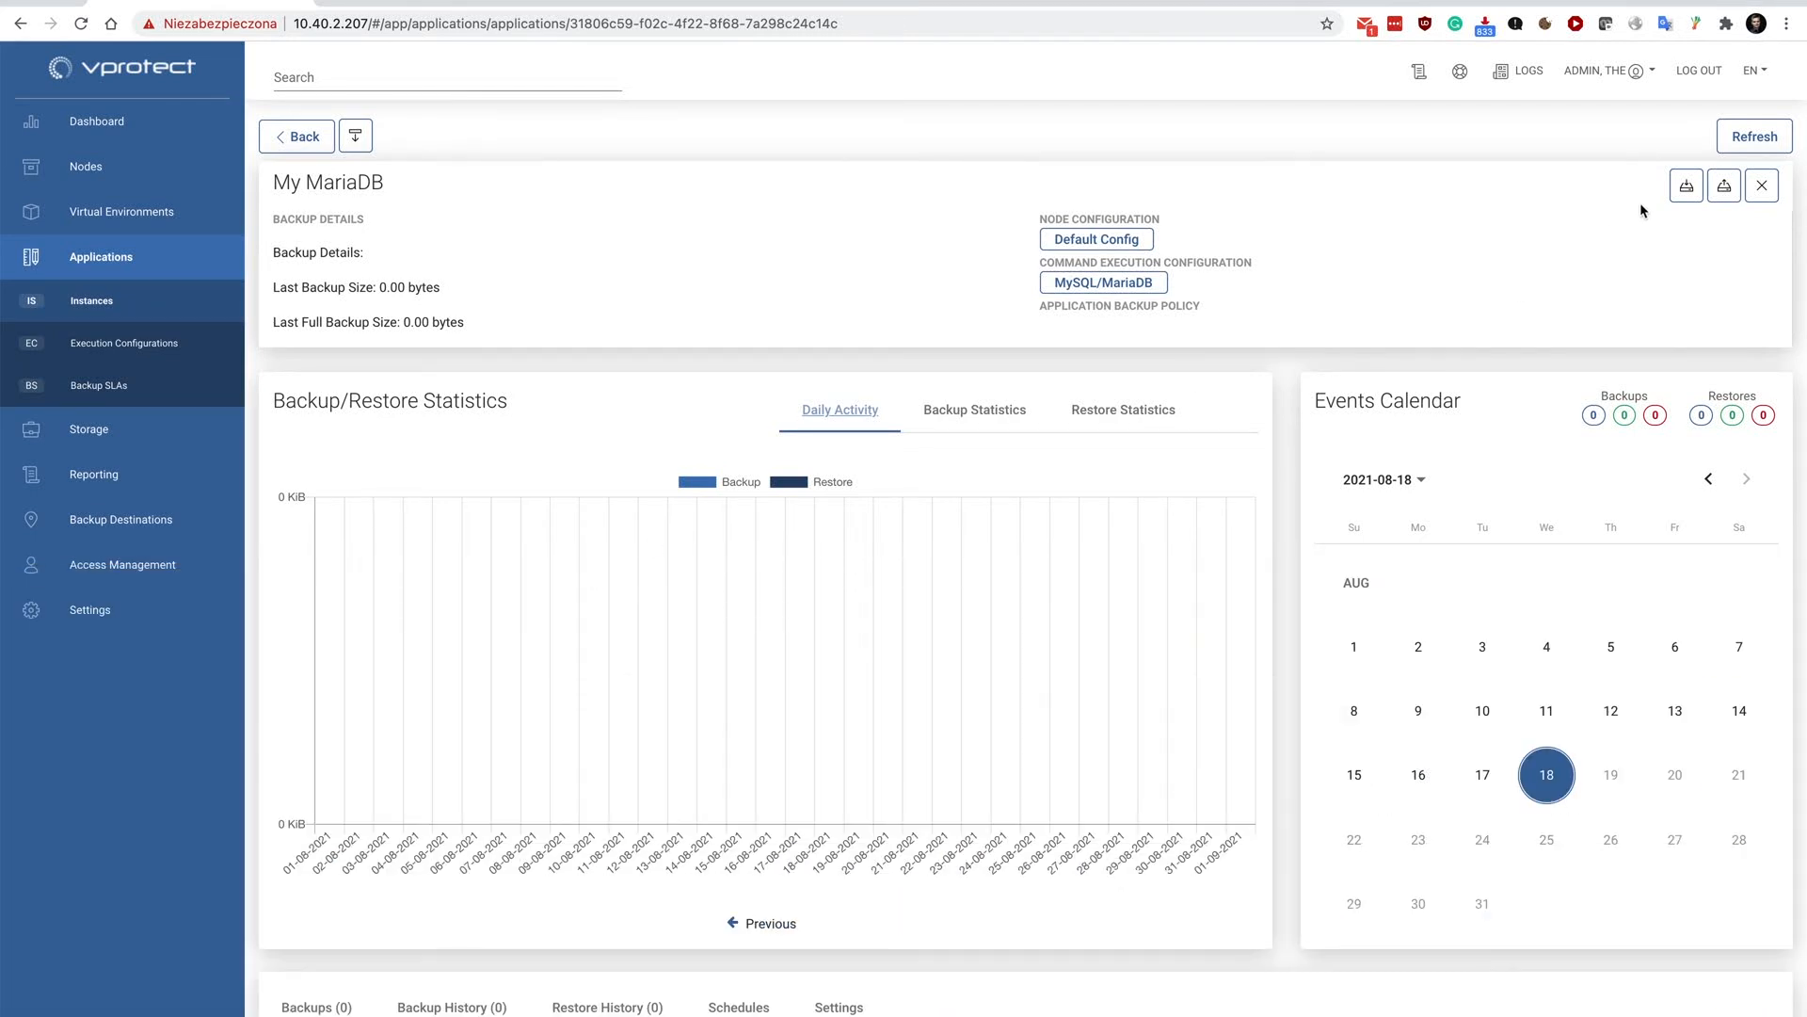
# Refresh the My MariaDB details and examine the file path of the new full backup.
pyautogui.click(1744, 133)
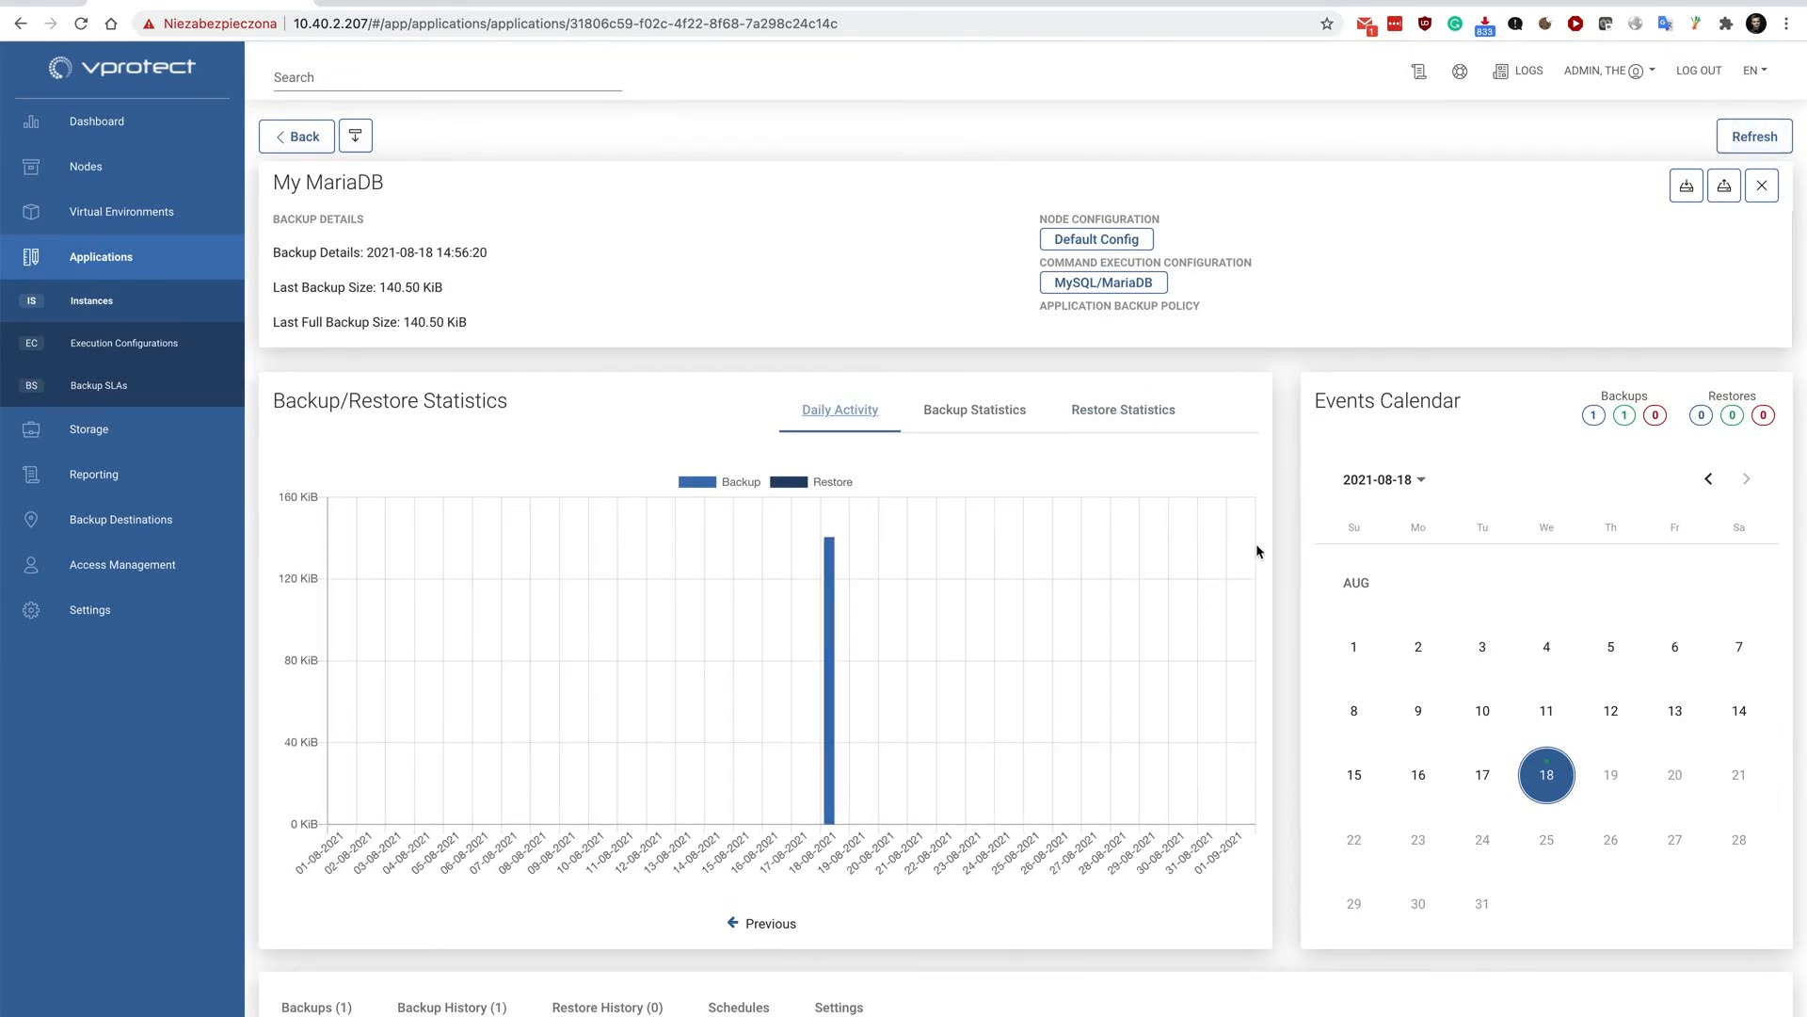
pyautogui.scroll(-3, 1248, 551)
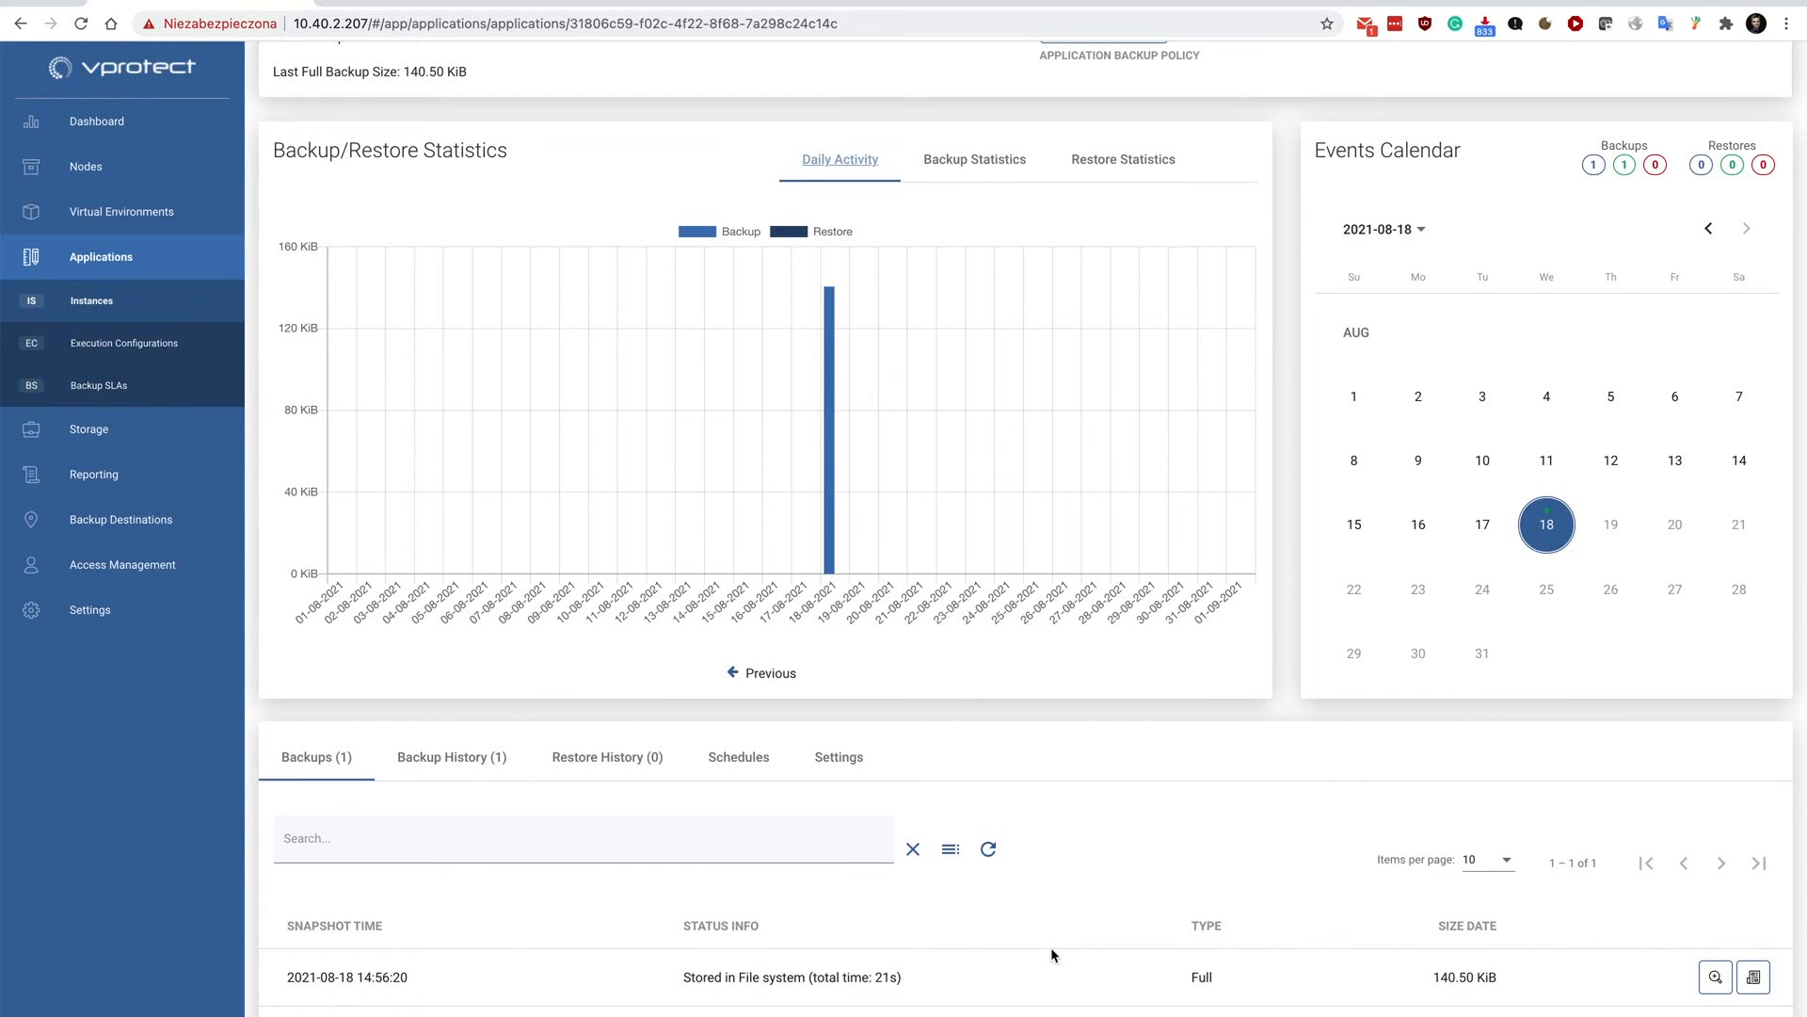
pyautogui.click(1716, 976)
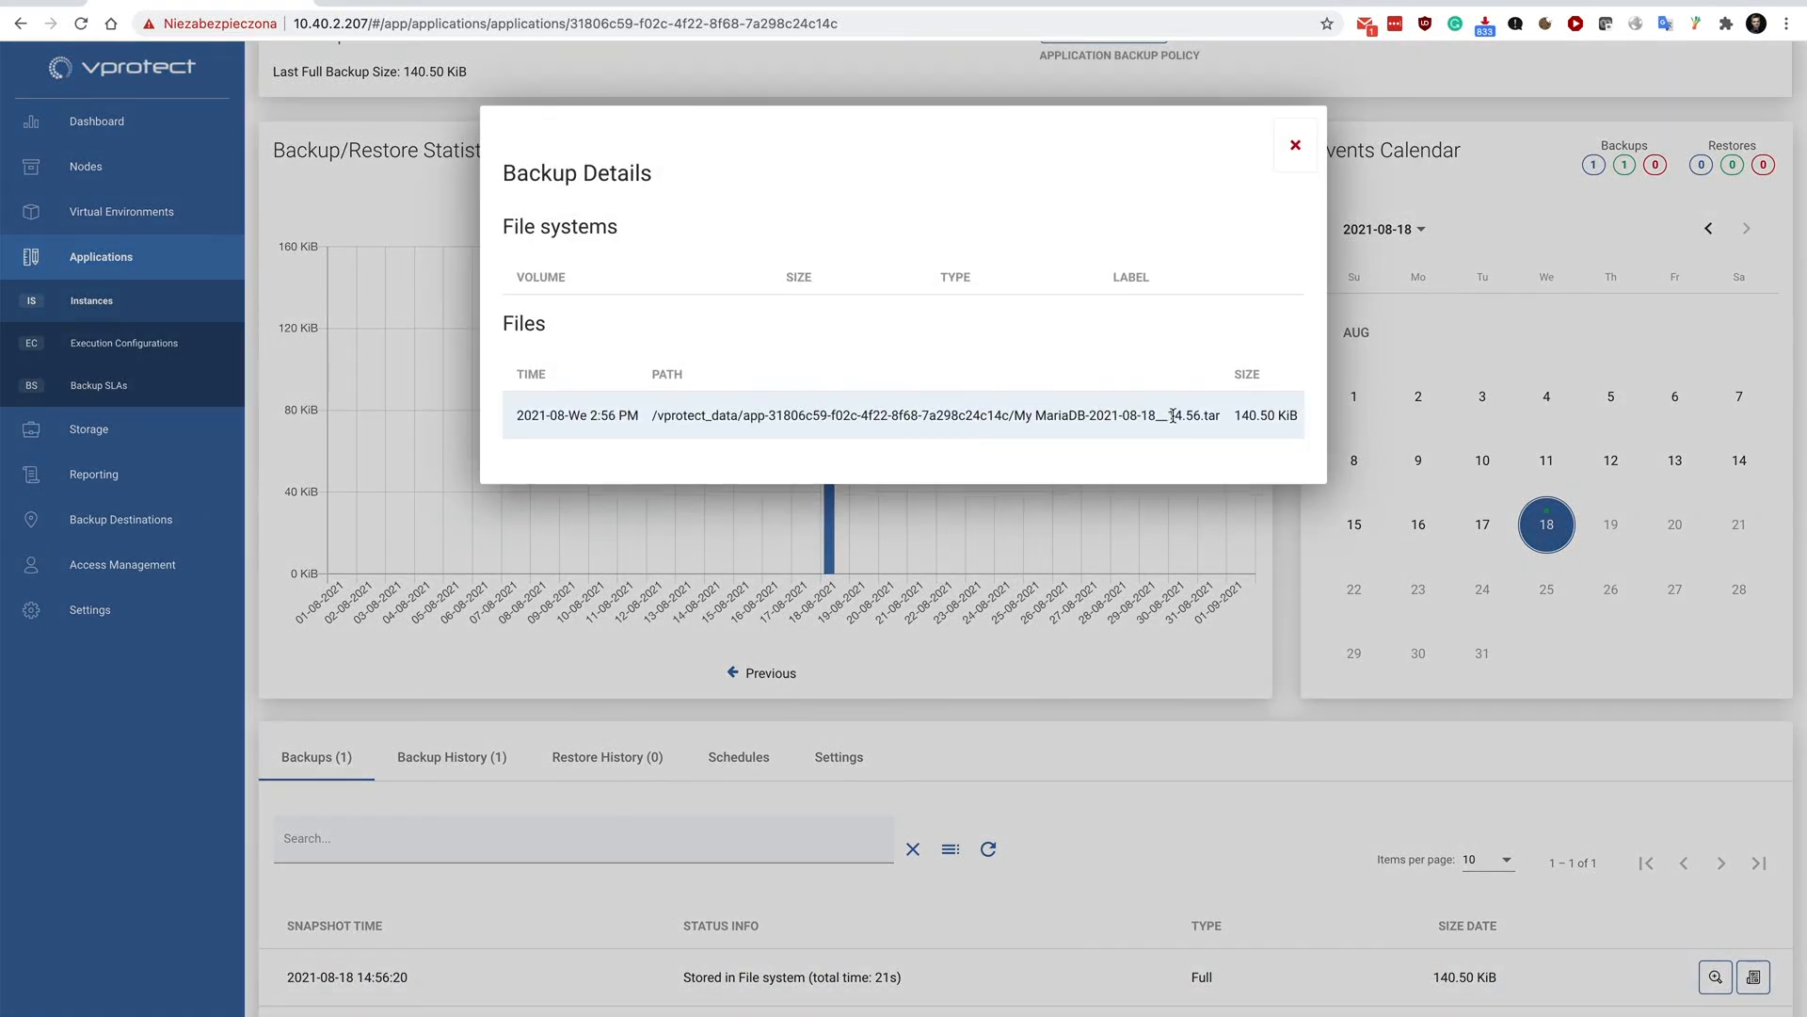
pyautogui.moveTo(1225, 421); pyautogui.dragTo(973, 415)
pyautogui.click(974, 415)
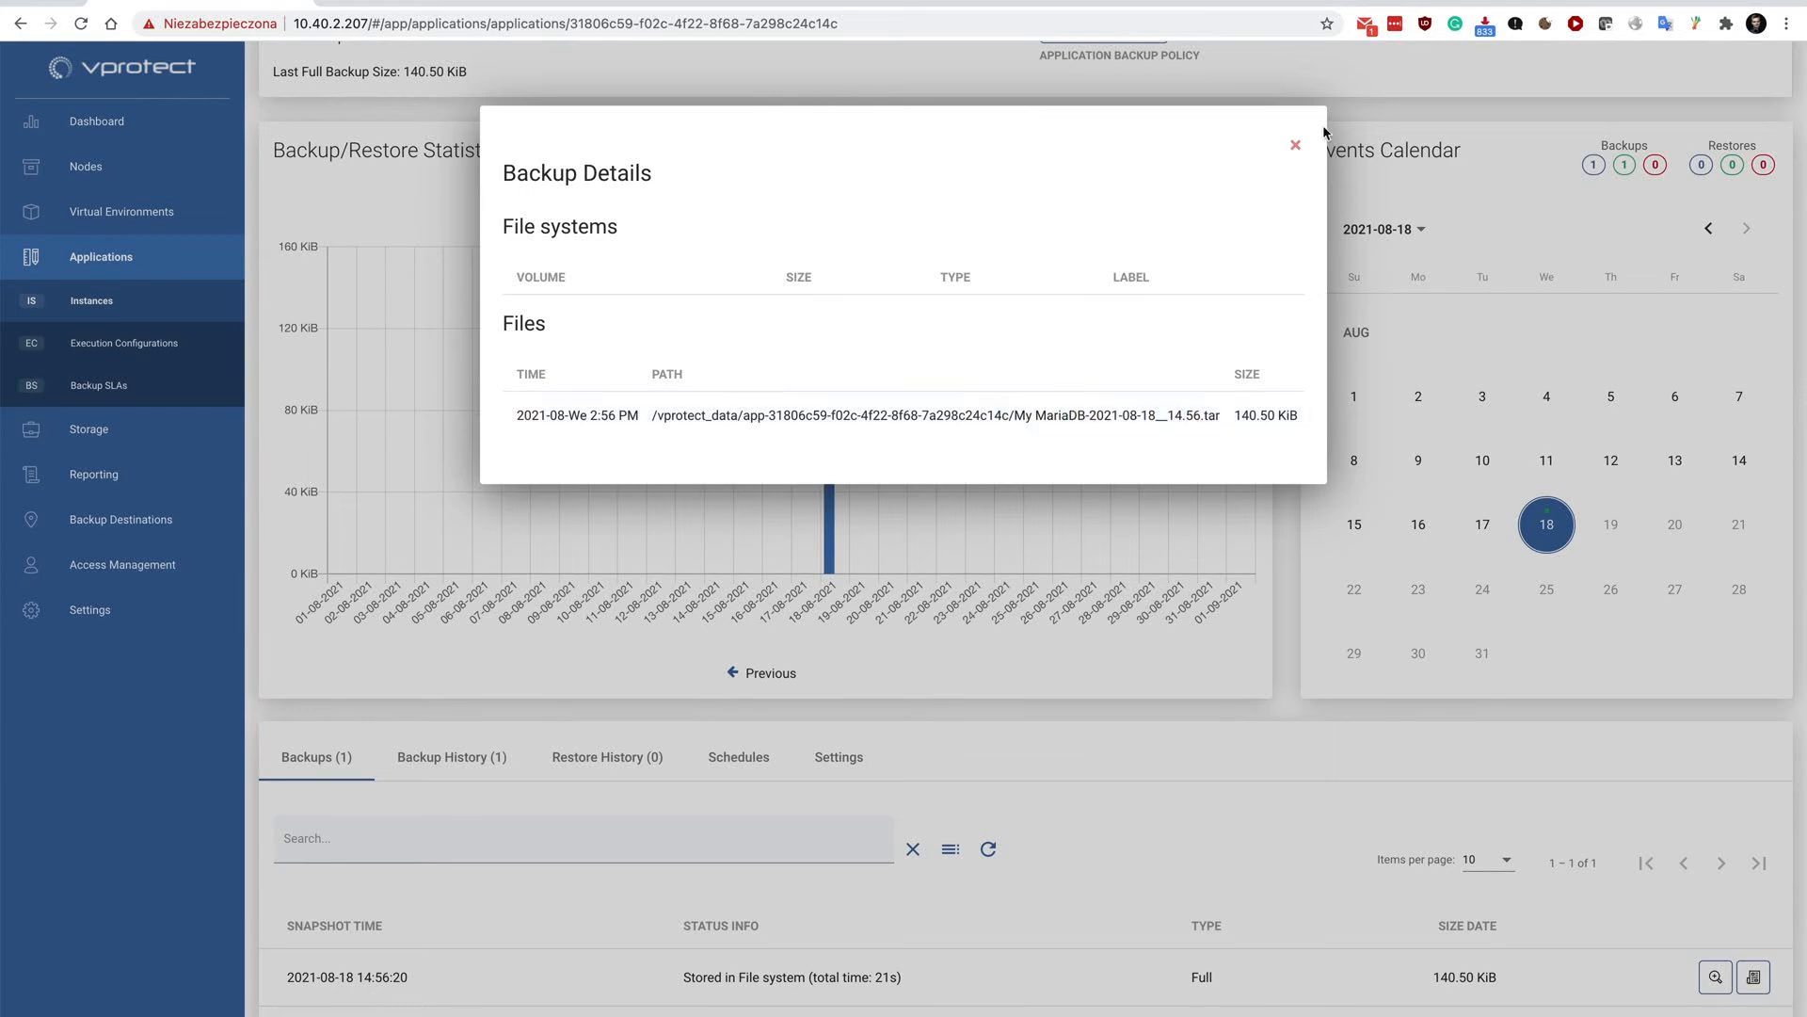
pyautogui.click(1295, 144)
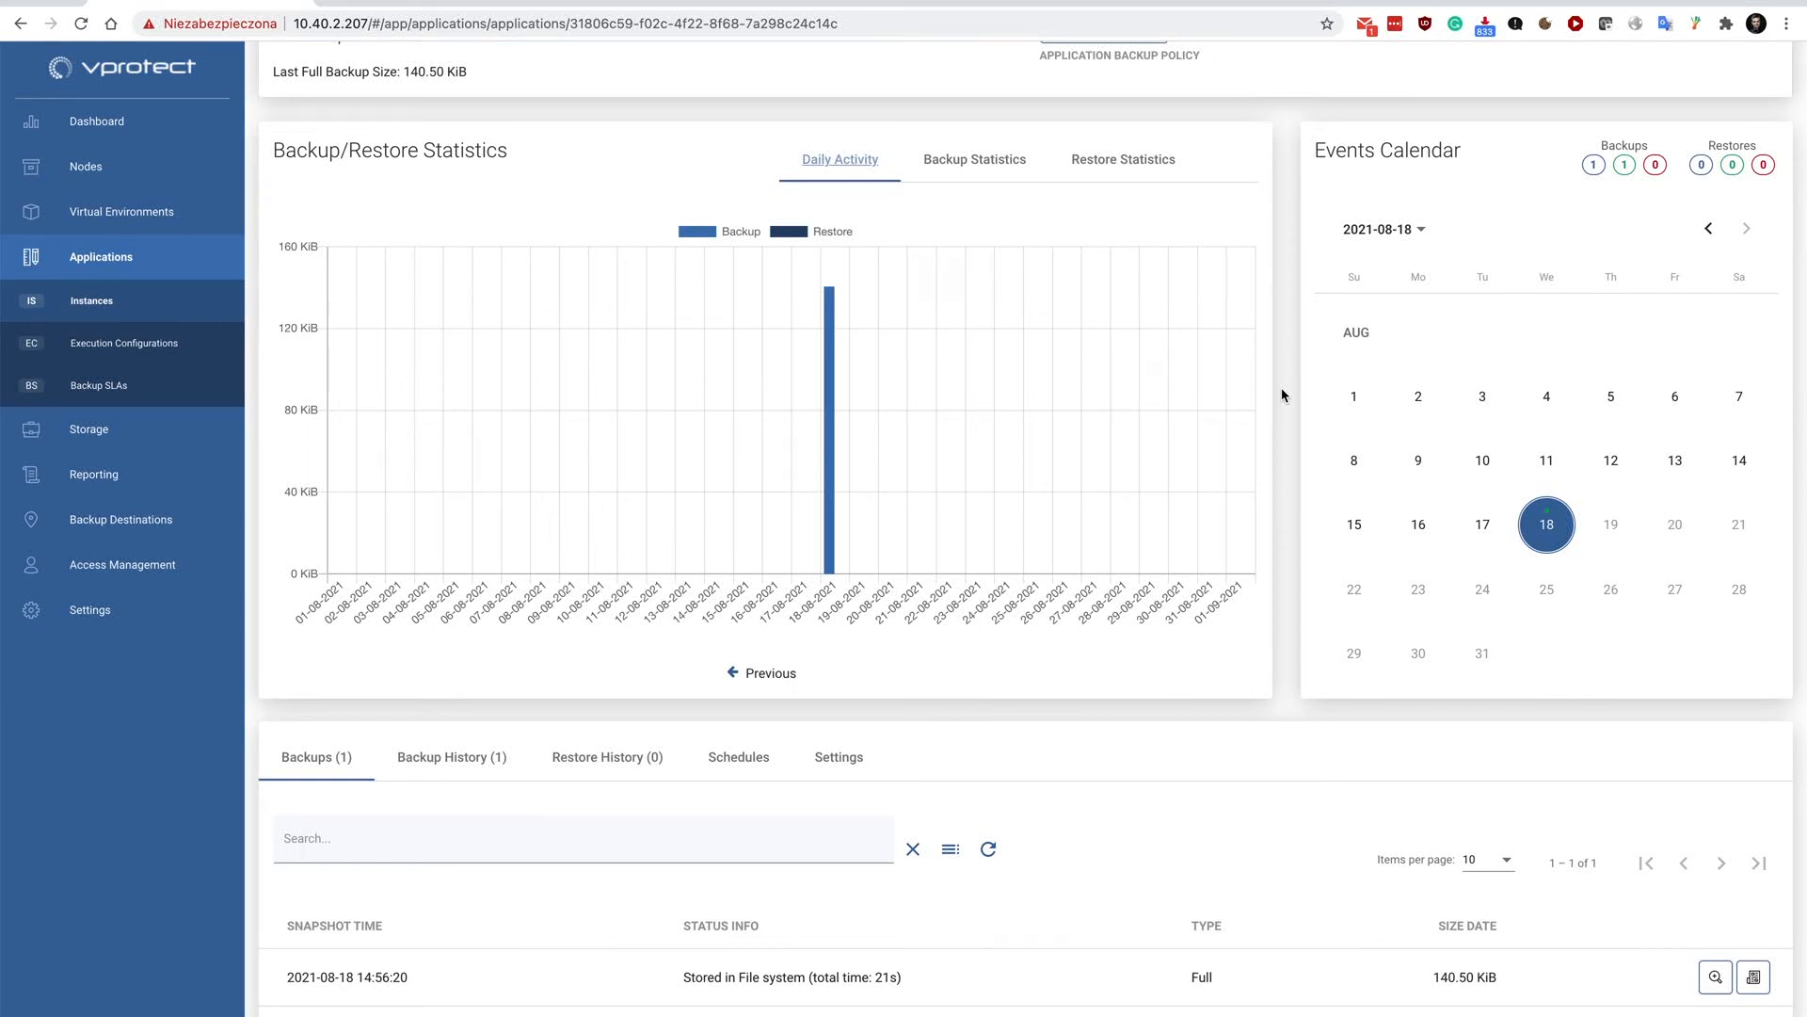
# From the application instances list, restore the latest My MariaDB backup to the filesystem under /tmp/restored with Default Config.
pyautogui.scroll(3, 1281, 387)
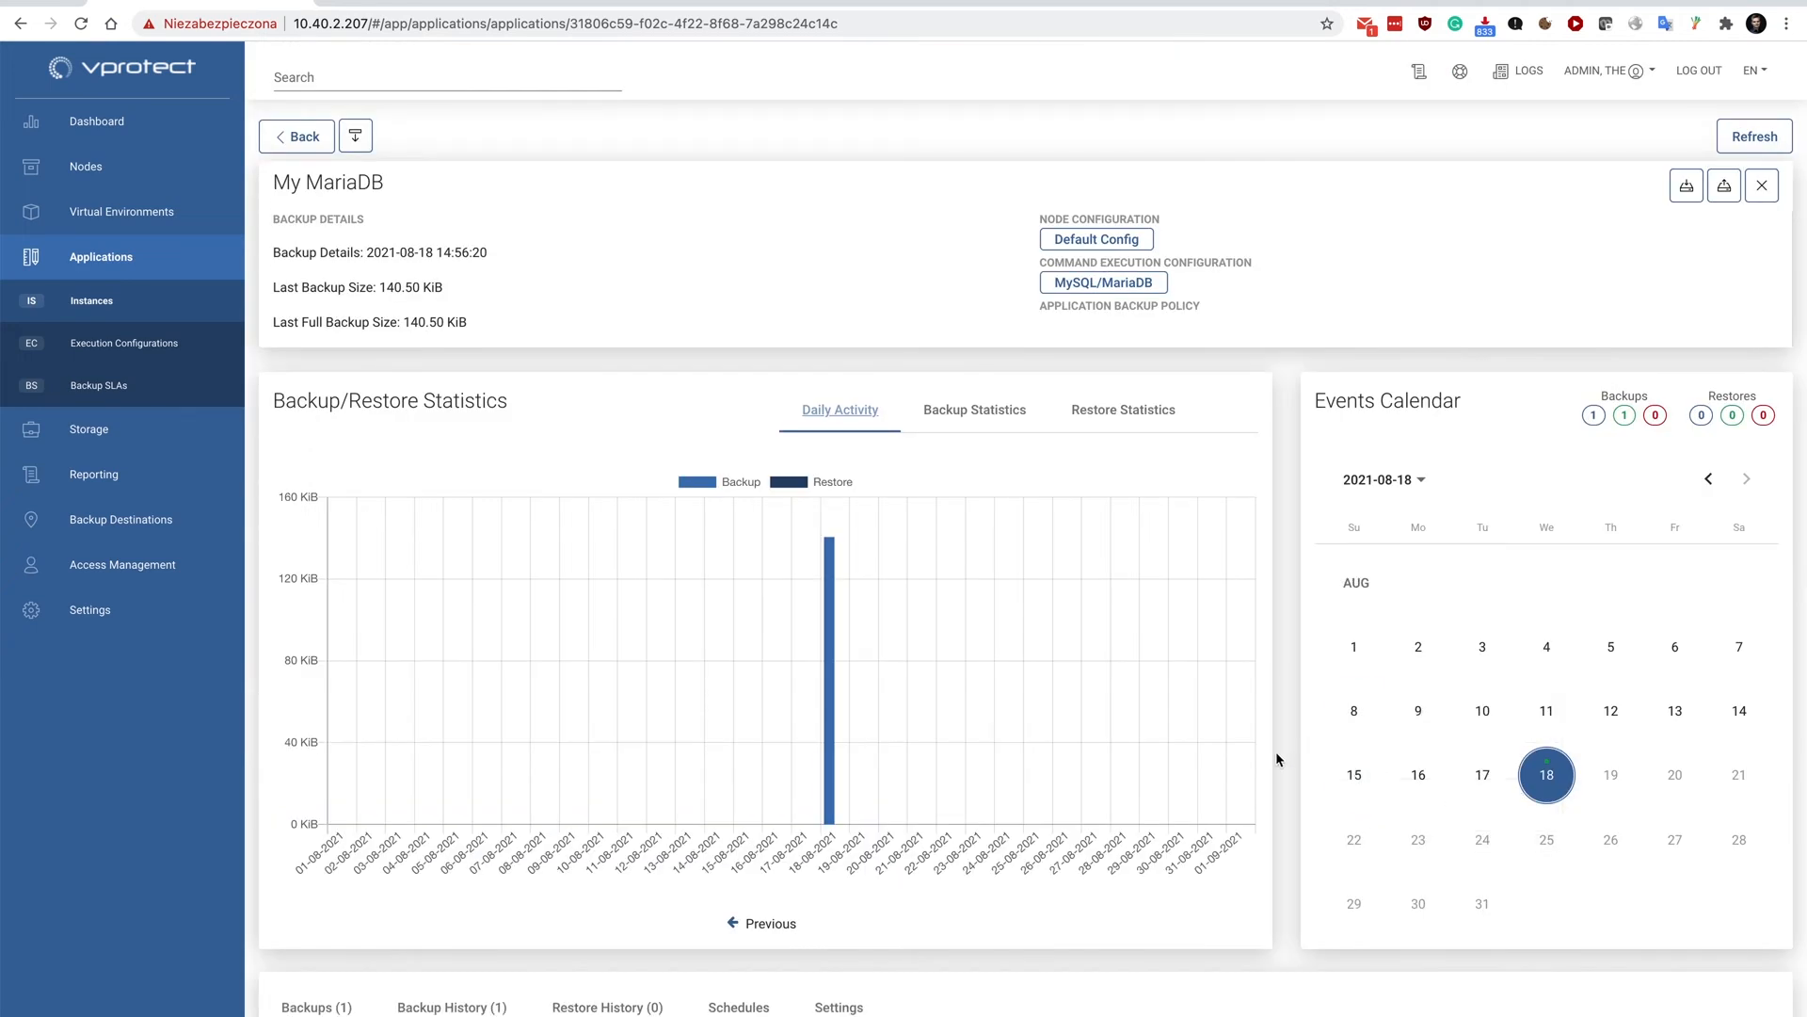
pyautogui.click(305, 137)
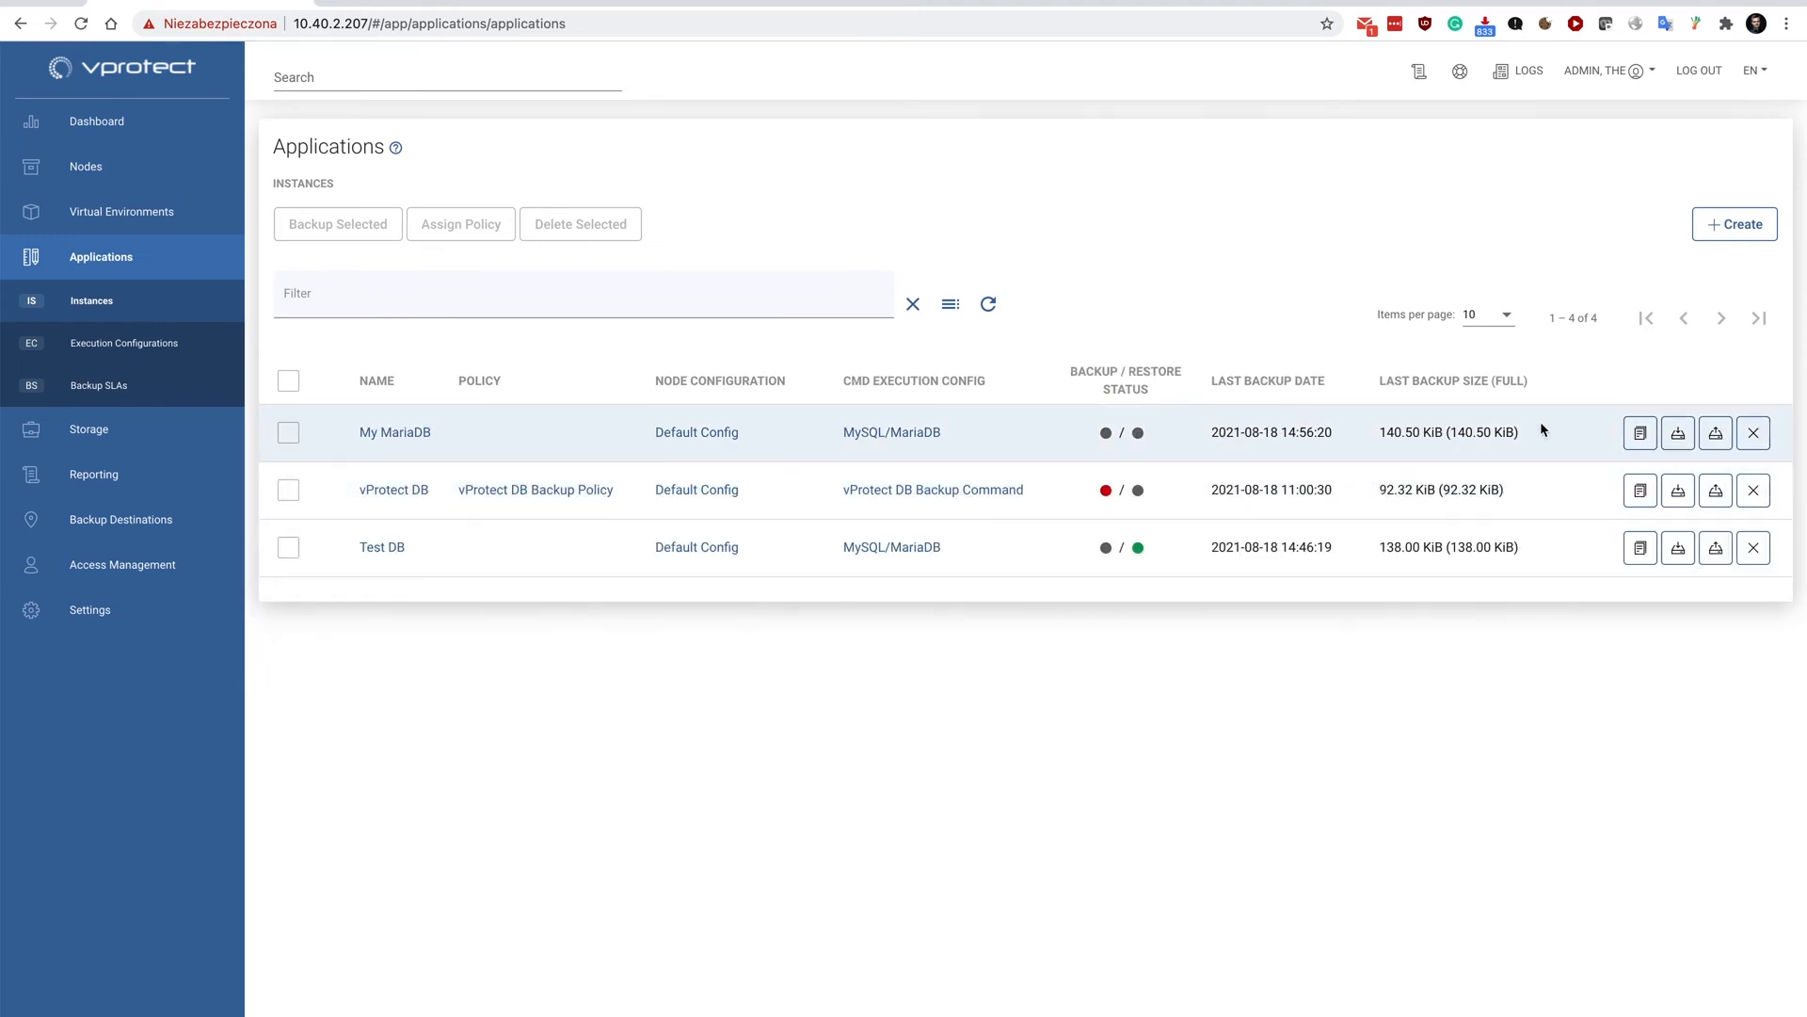
pyautogui.click(1716, 435)
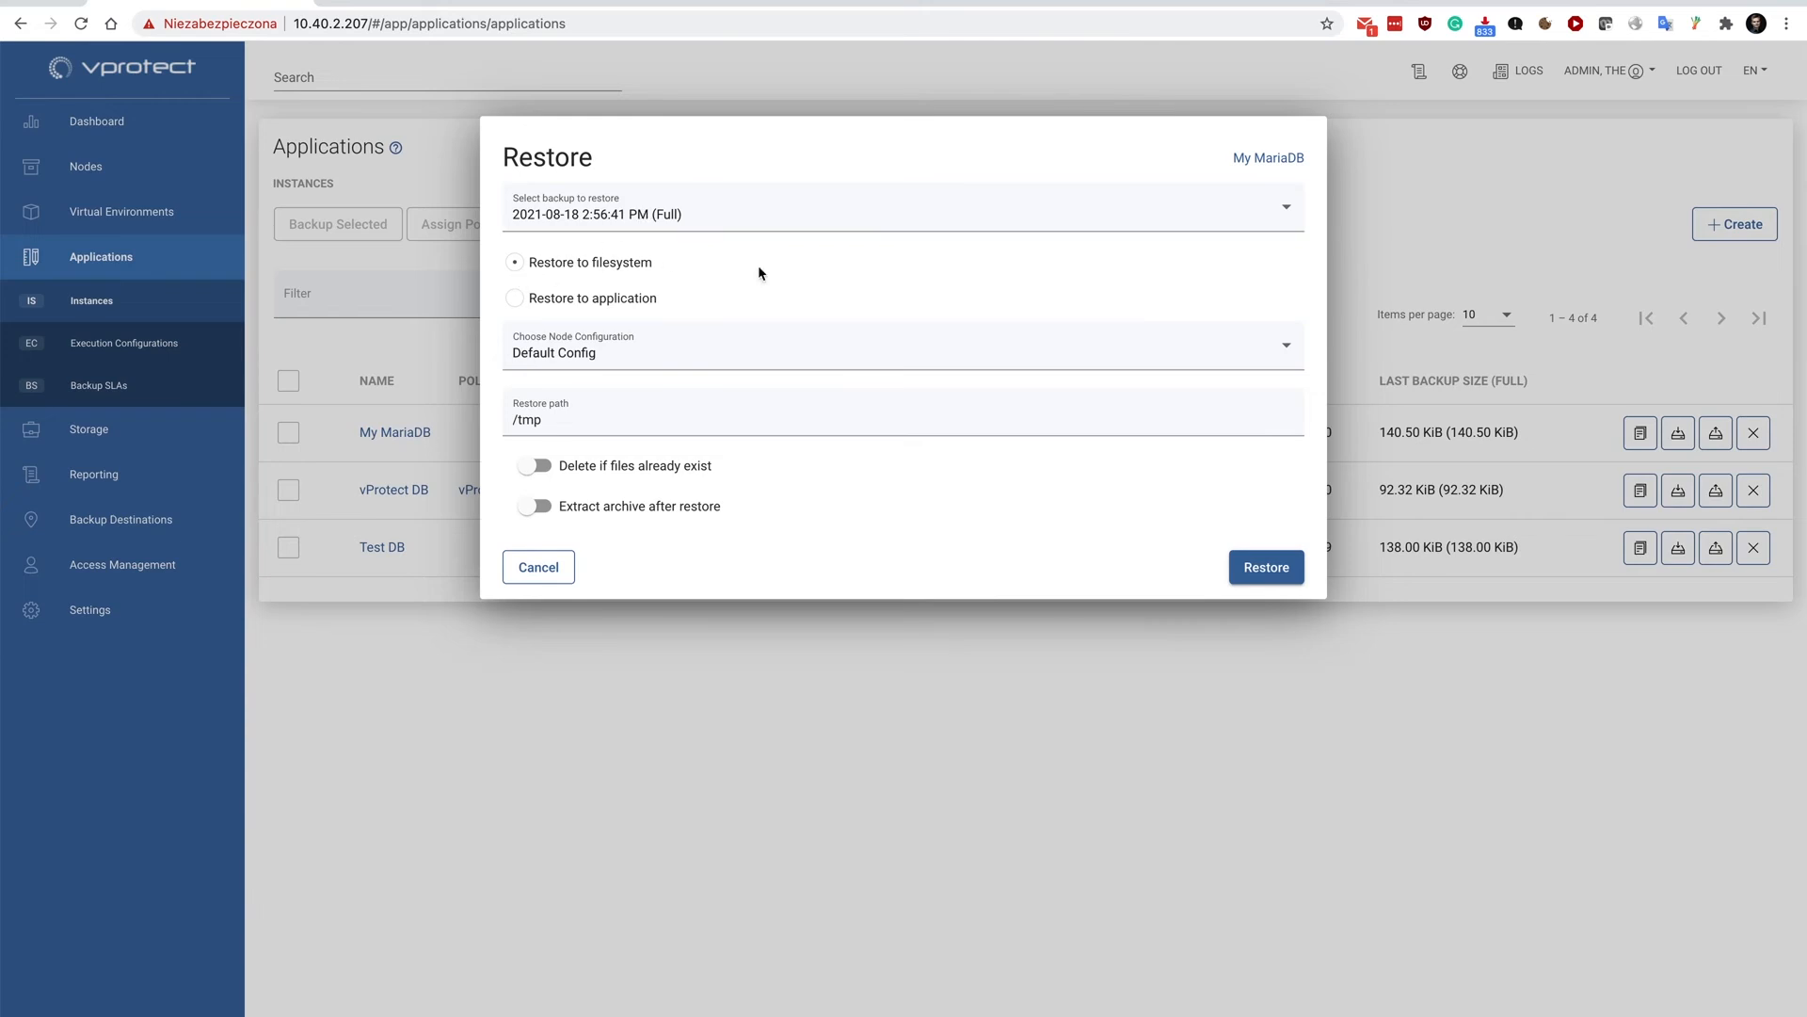
pyautogui.click(575, 301)
pyautogui.click(571, 267)
pyautogui.click(571, 410)
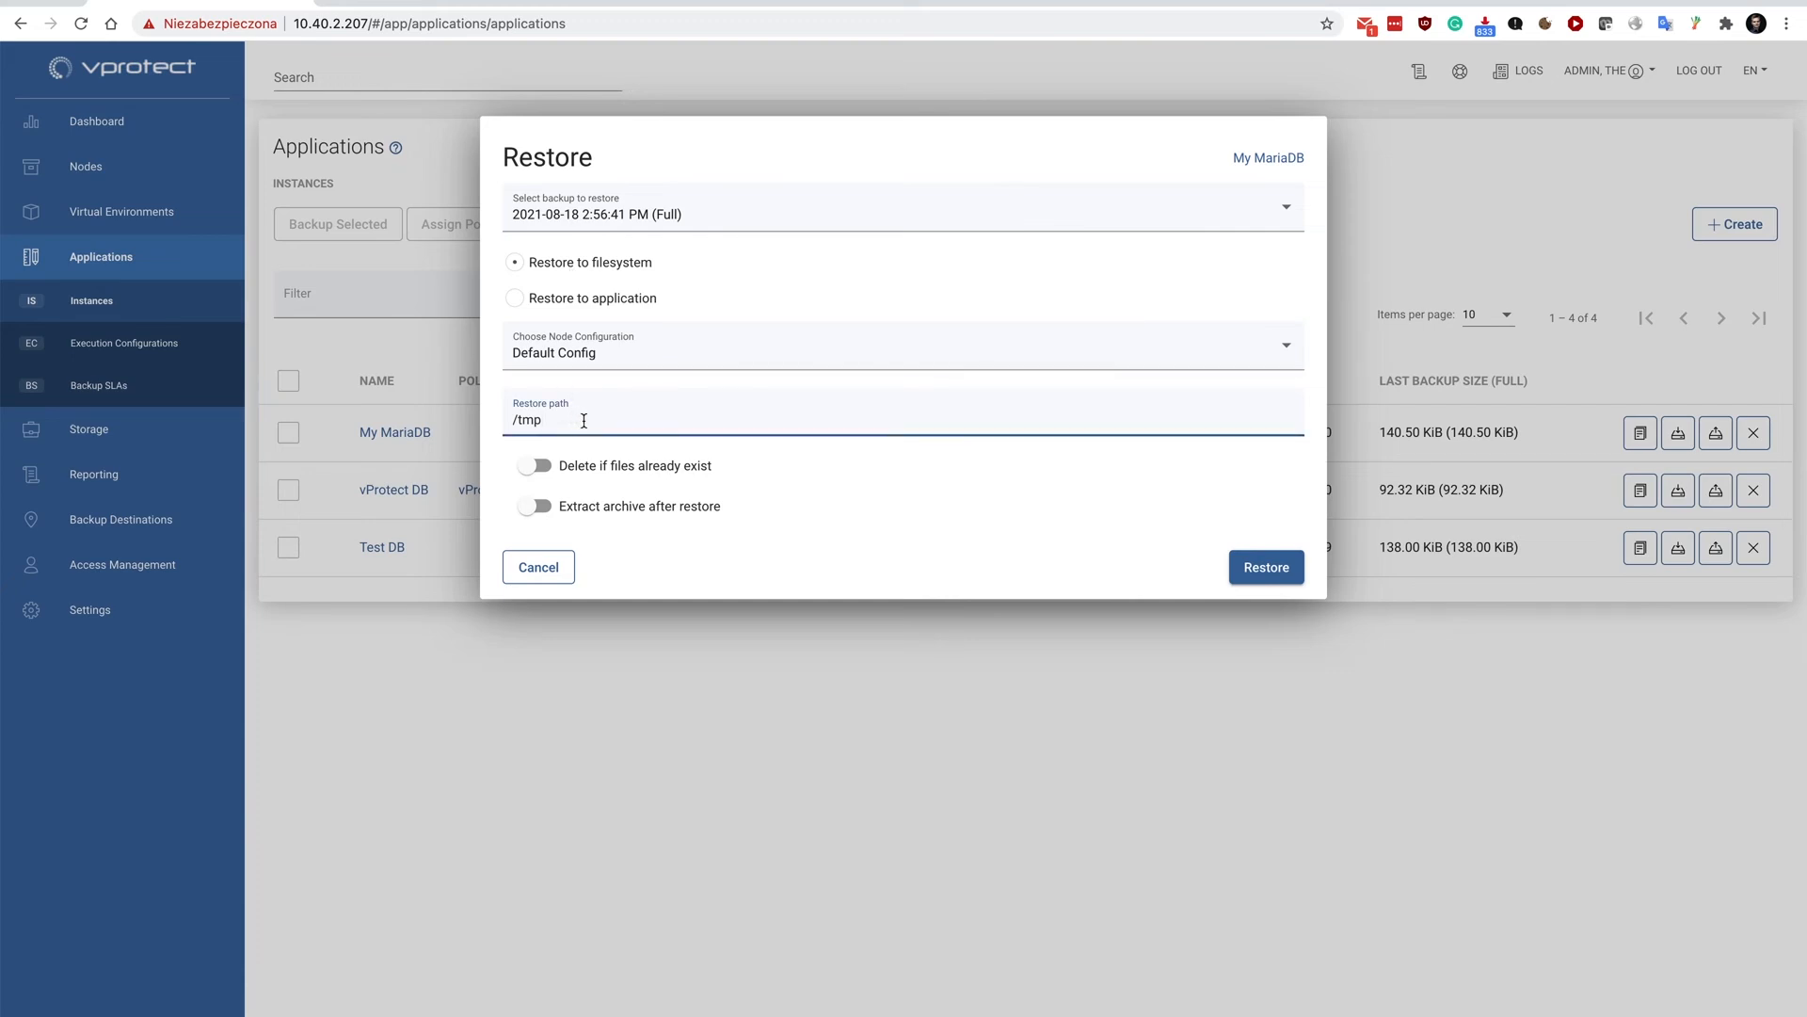
pyautogui.write('/restored')
pyautogui.click(1263, 573)
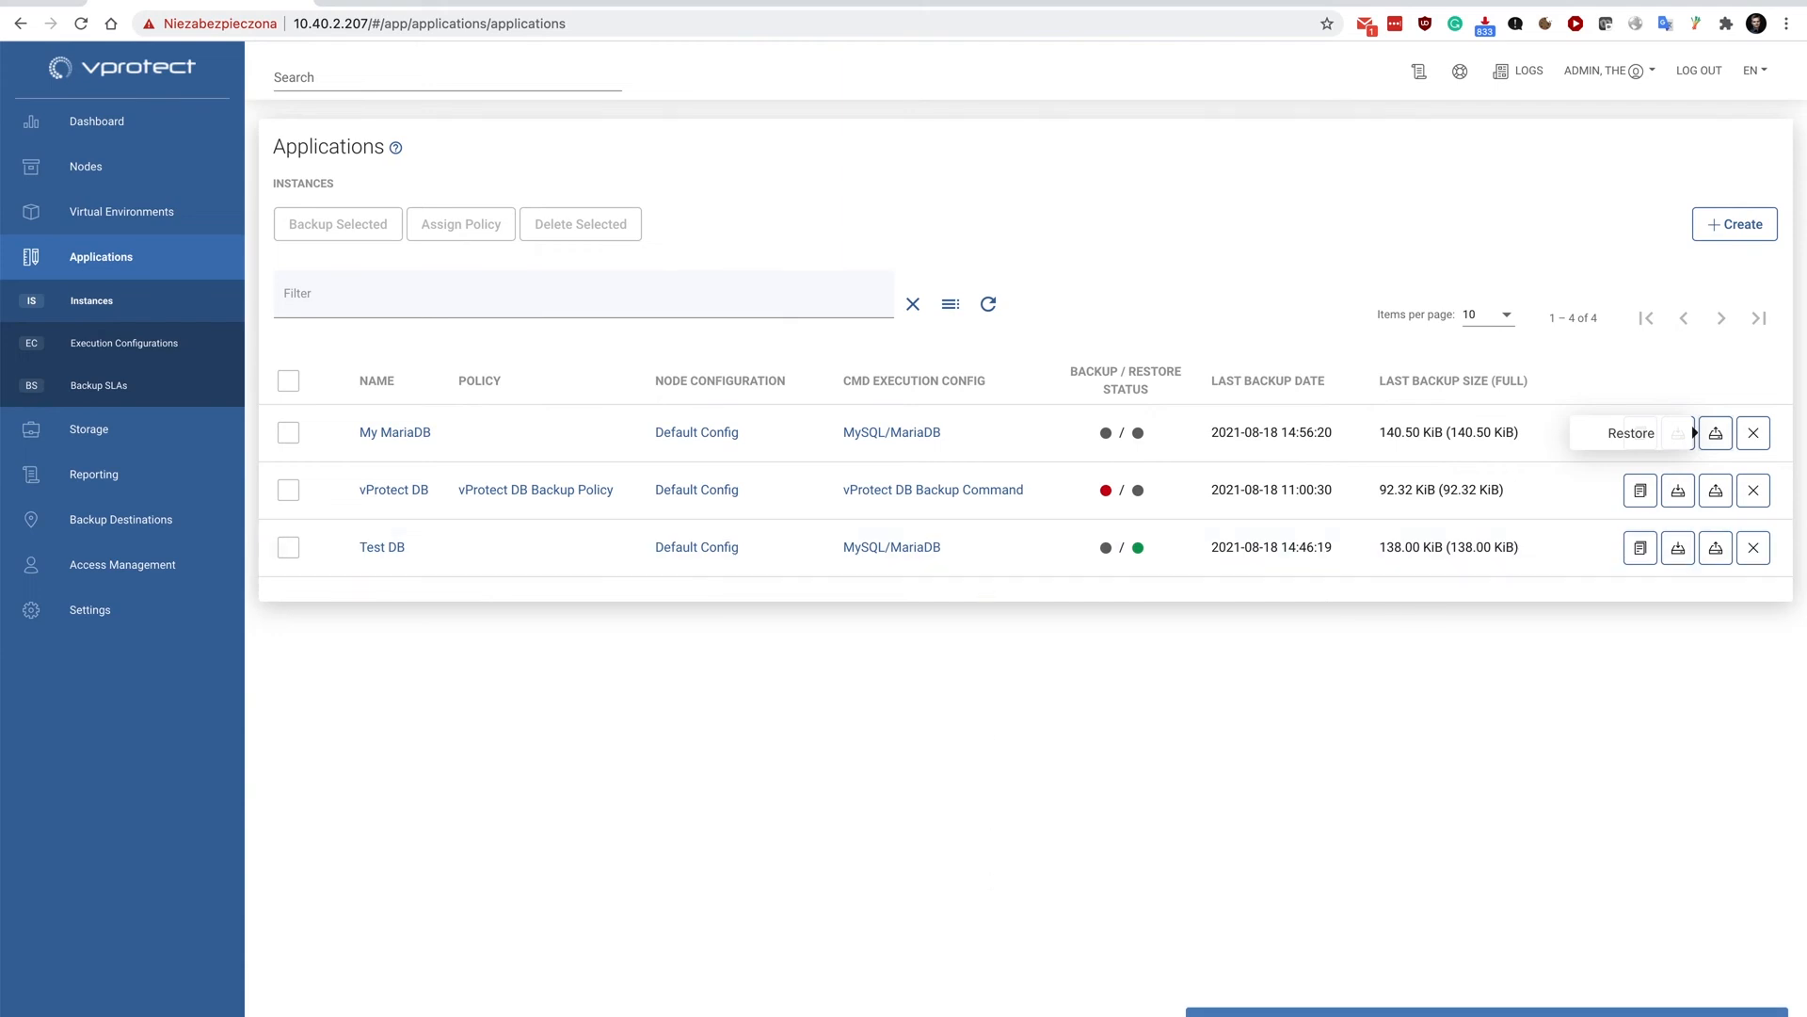
# Switch to the terminal, clear it and list the contents of /tmp/restored until the restored instance can be checked.
pyautogui.click(939, 977)
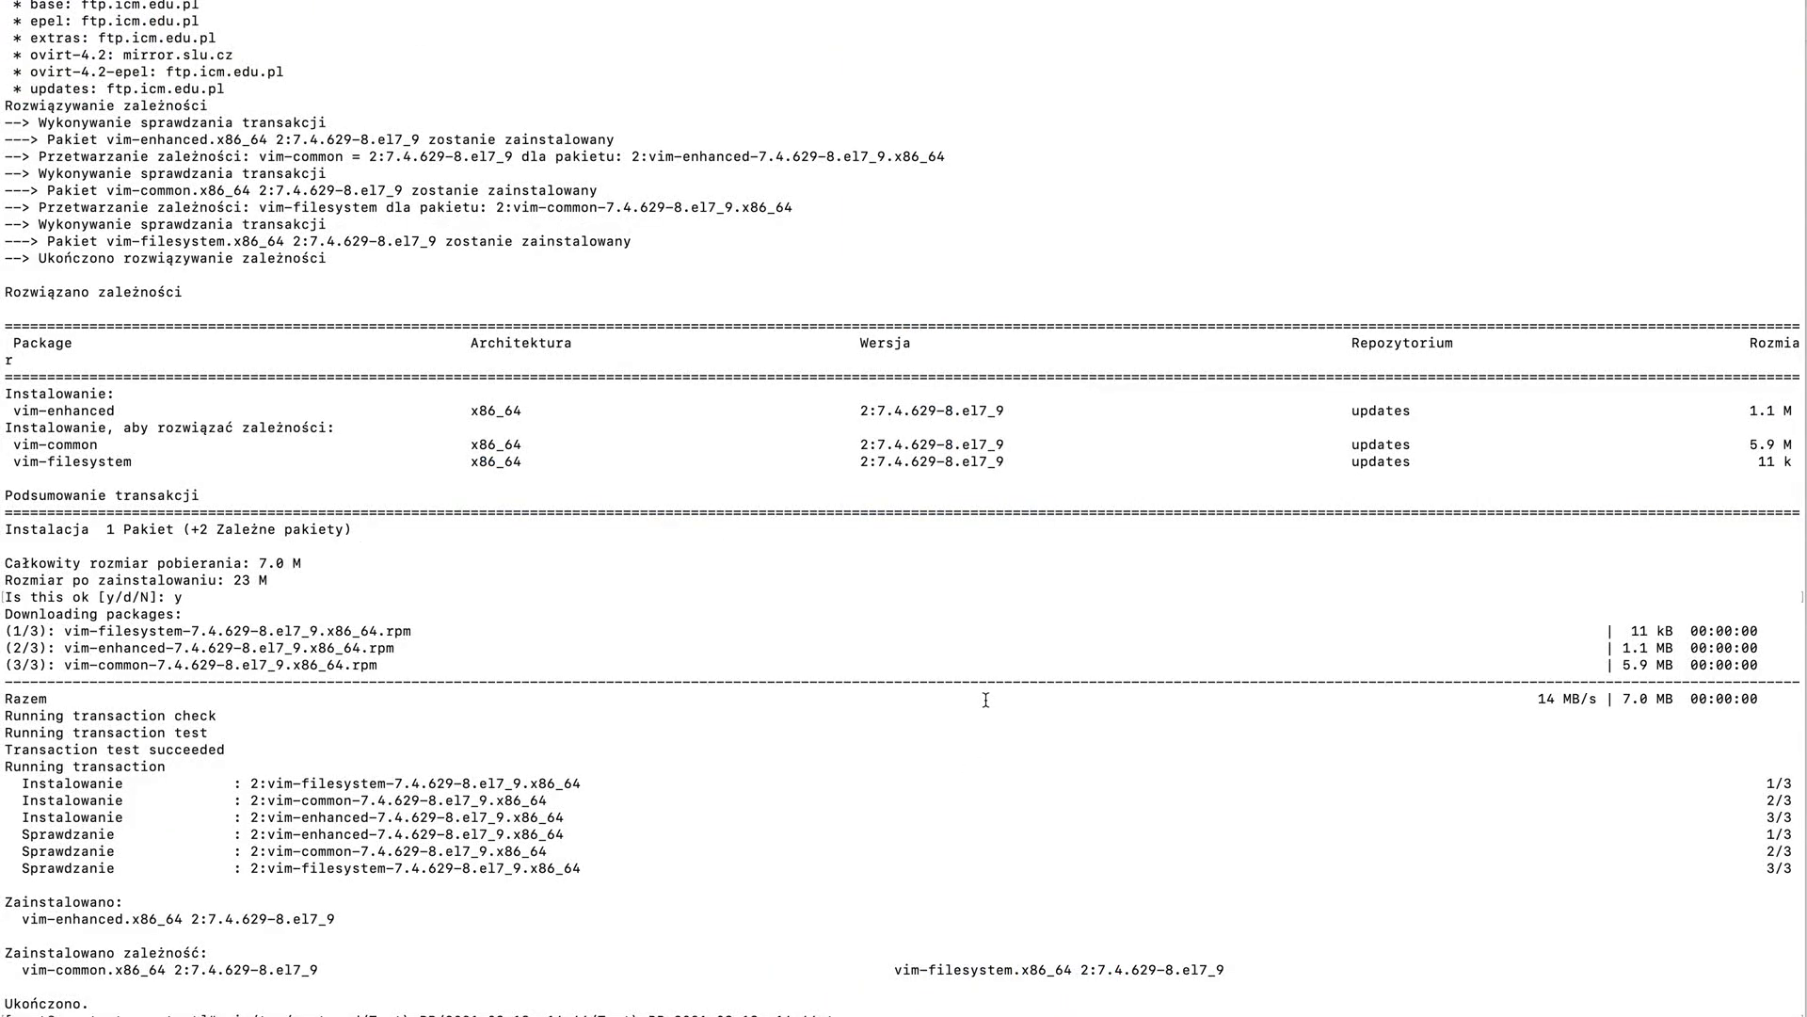
pyautogui.hotkey('ctrl', 'l')
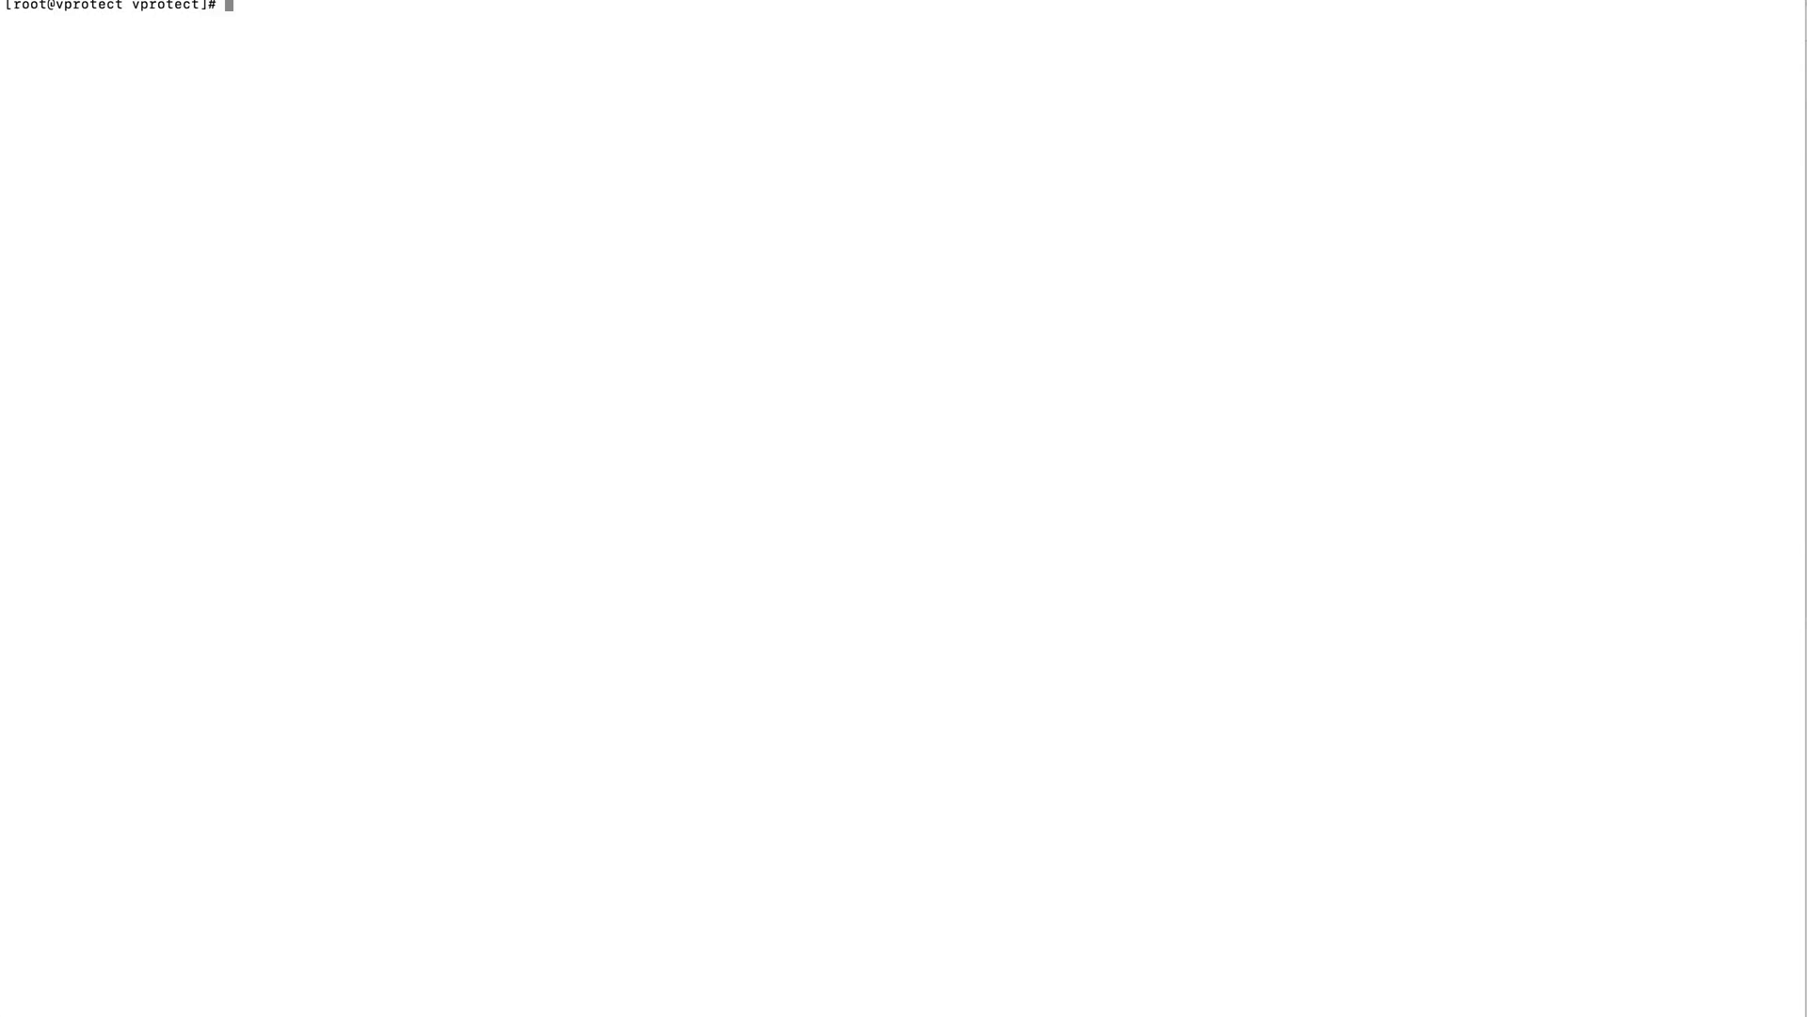
pyautogui.write('ls /tmp/restored')
pyautogui.press('Return')
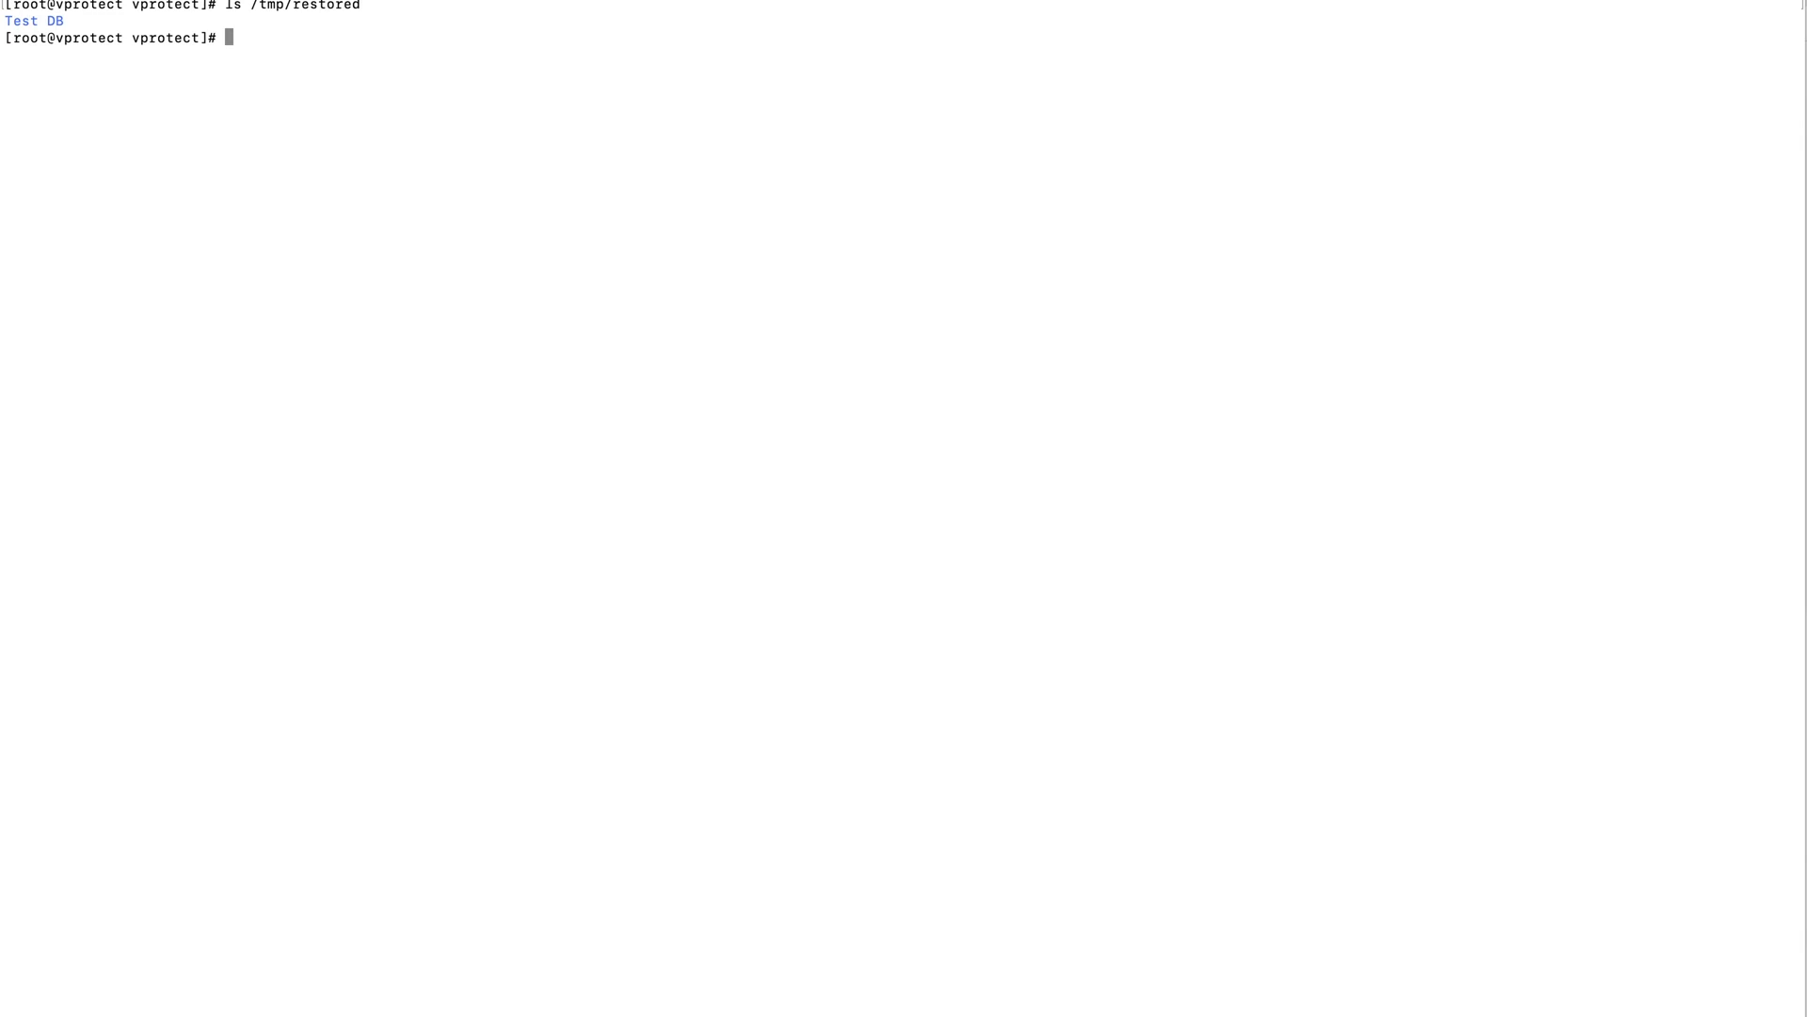
pyautogui.press('Up')
pyautogui.press('Return')
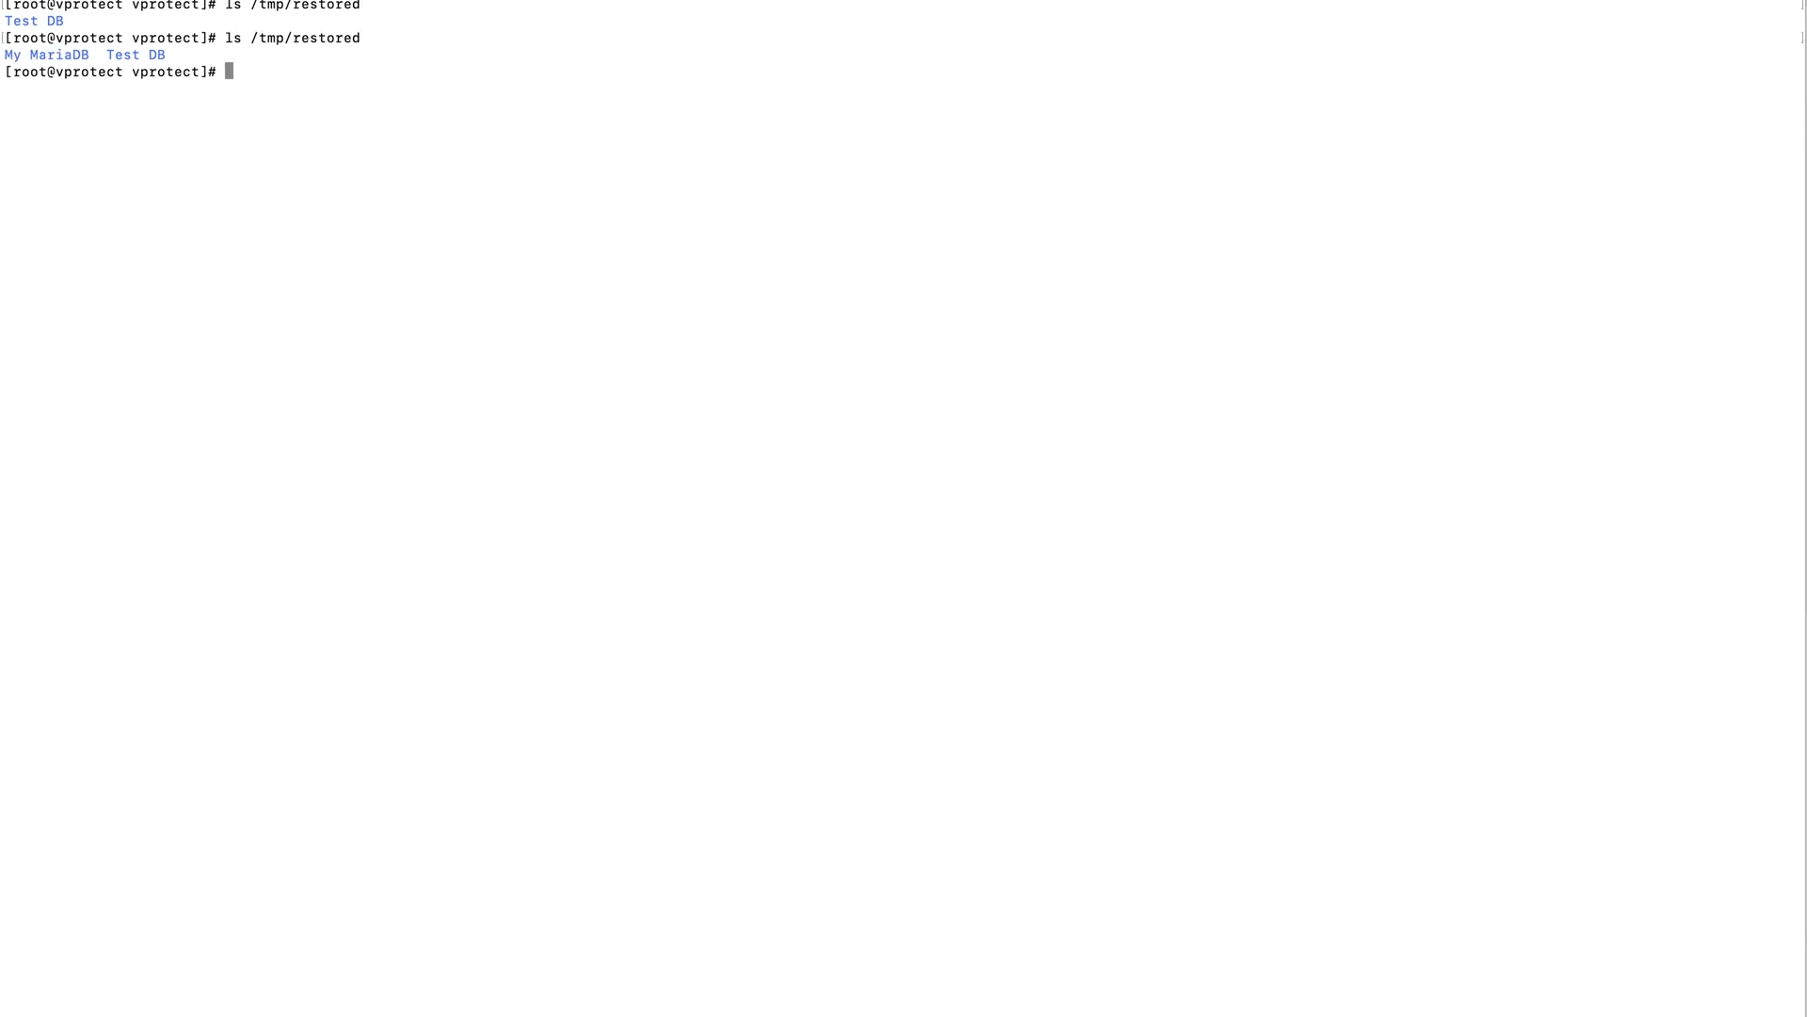
# List the contents of /tmp/restored/My MariaDB/ and of its 2021-08-18__14.56 subfolder.
pyautogui.write('l')
pyautogui.press('Up')
pyautogui.write('/M')
pyautogui.press('Tab')
pyautogui.press('Return')
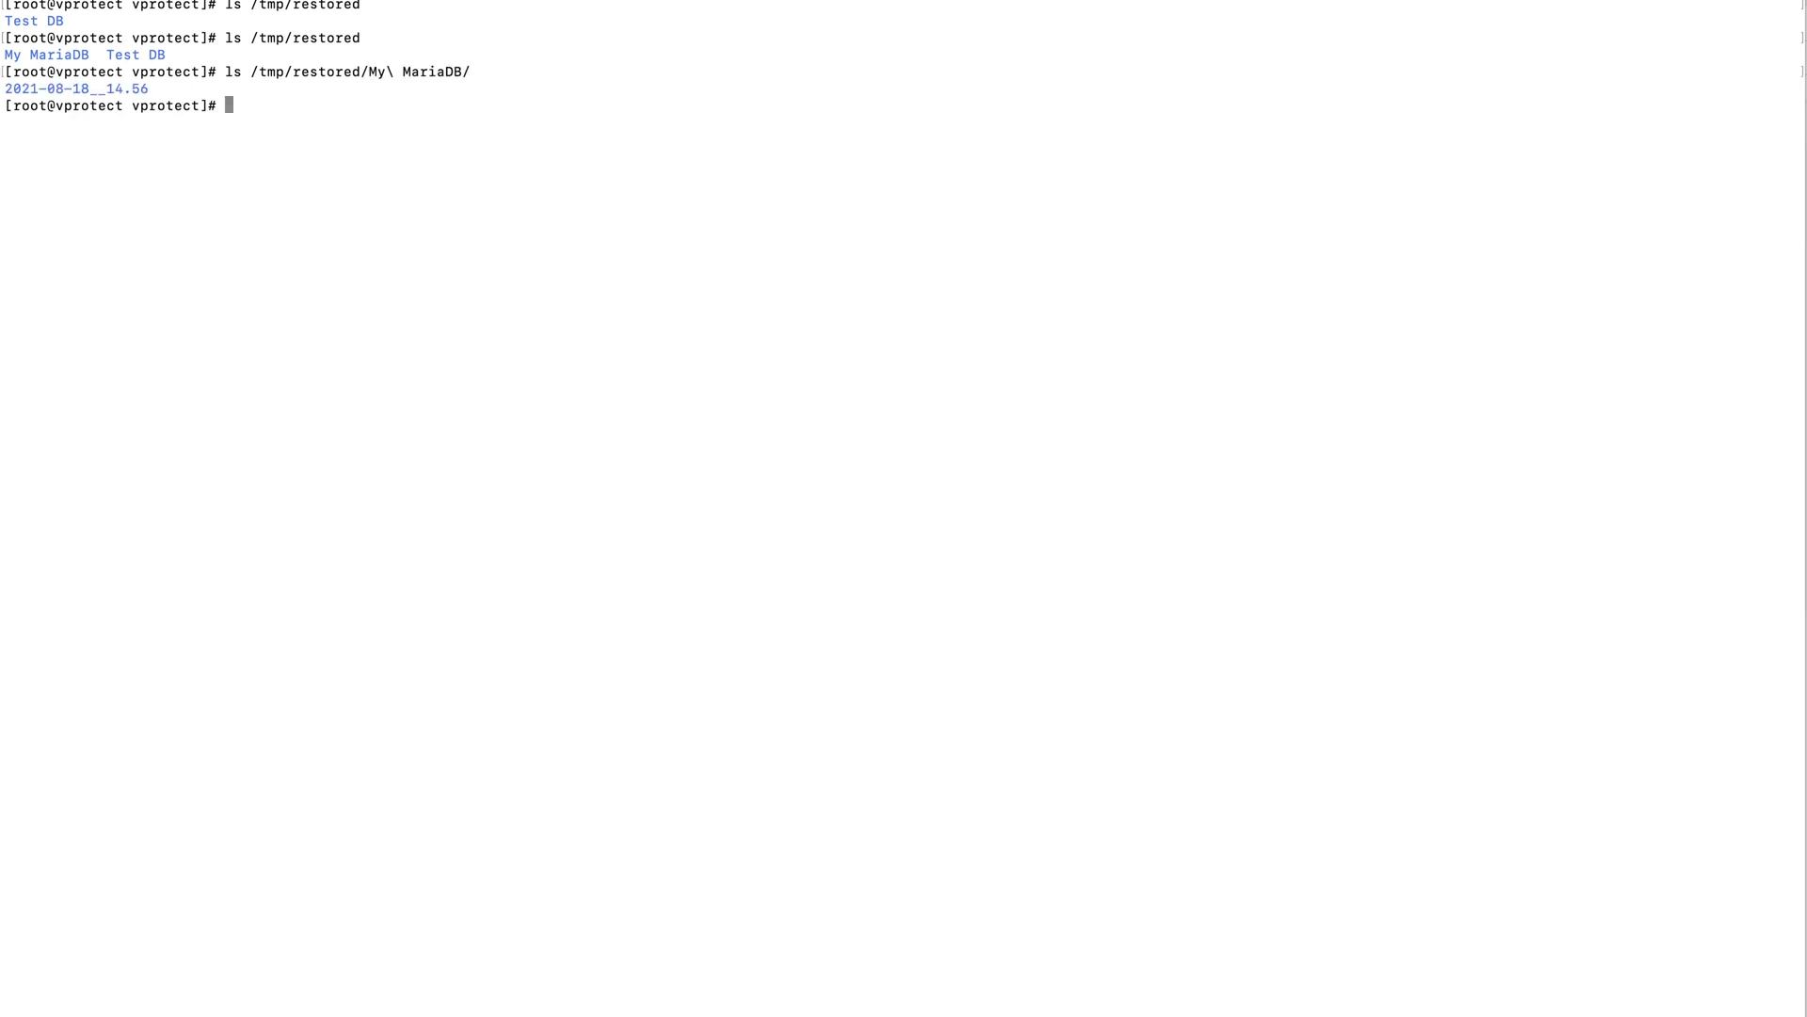
pyautogui.press('Up')
pyautogui.press('Tab')
pyautogui.press('Return')
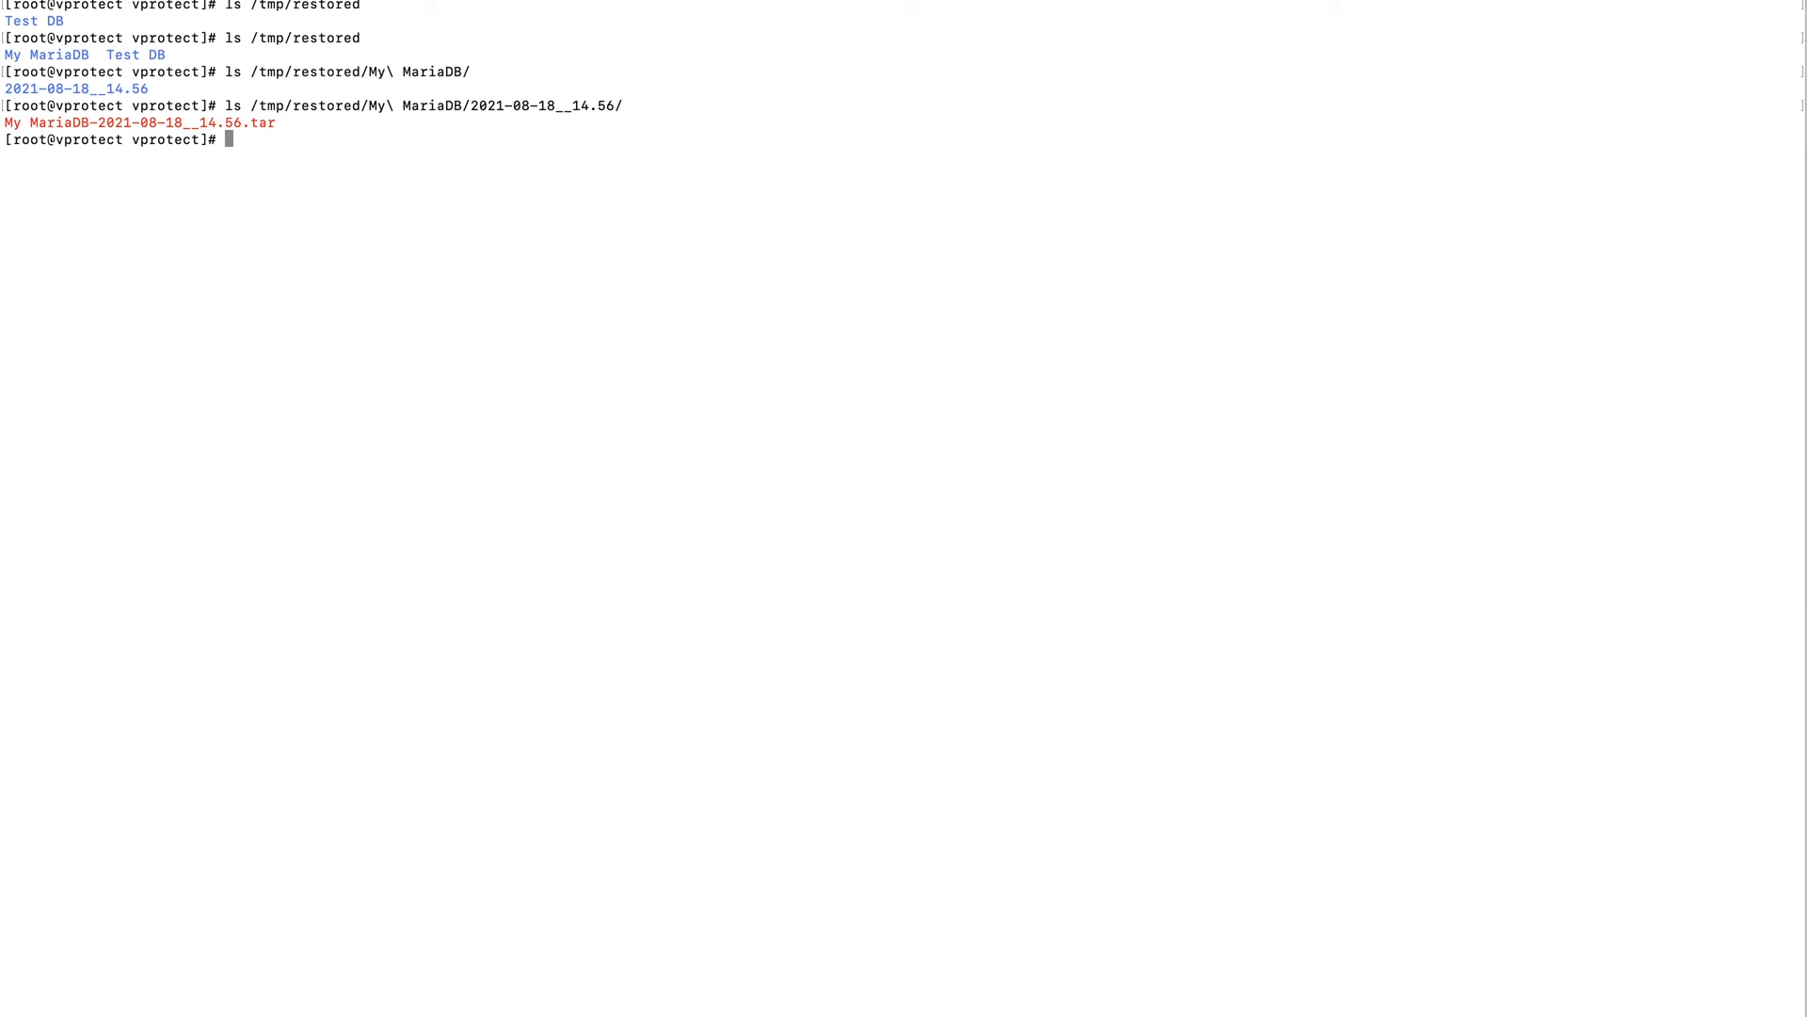
# Open the restored archive My MariaDB-2021-08-18__14.56.tar in vim.
pyautogui.press('Up')
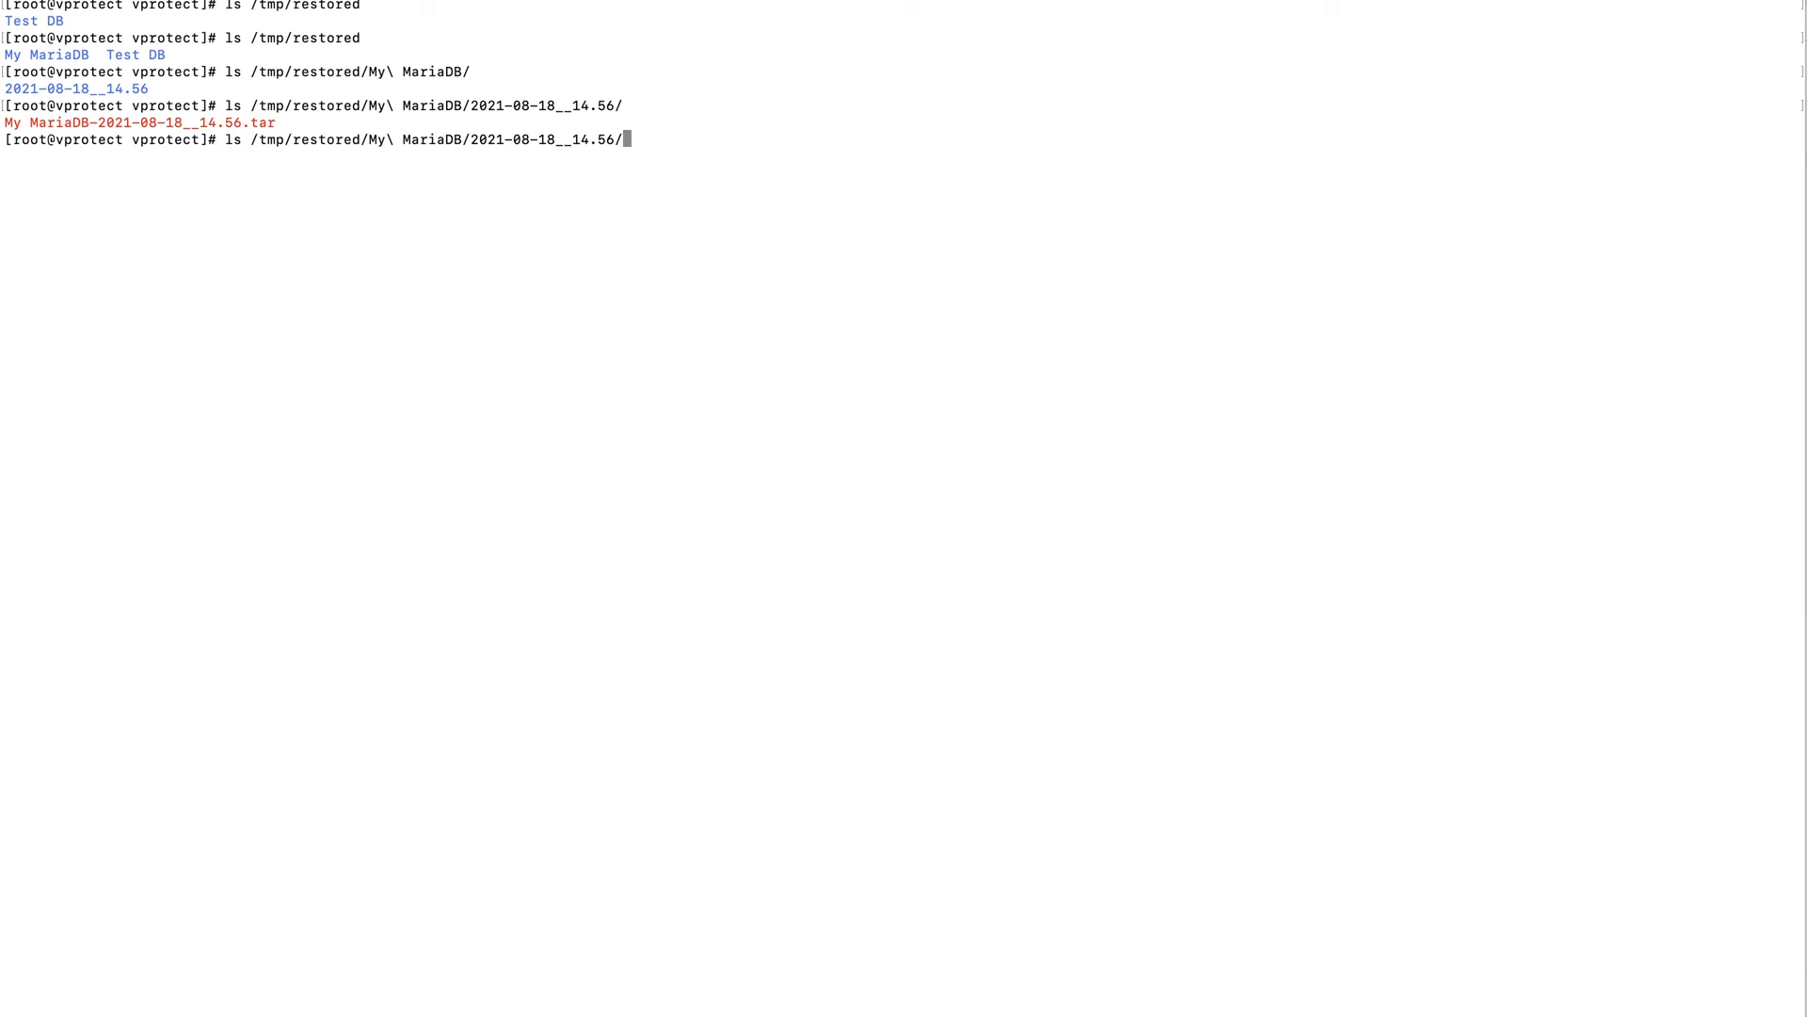
pyautogui.press('Tab')
pyautogui.hotkey('ctrl', 'a')
pyautogui.press('Right')
pyautogui.press('Right')
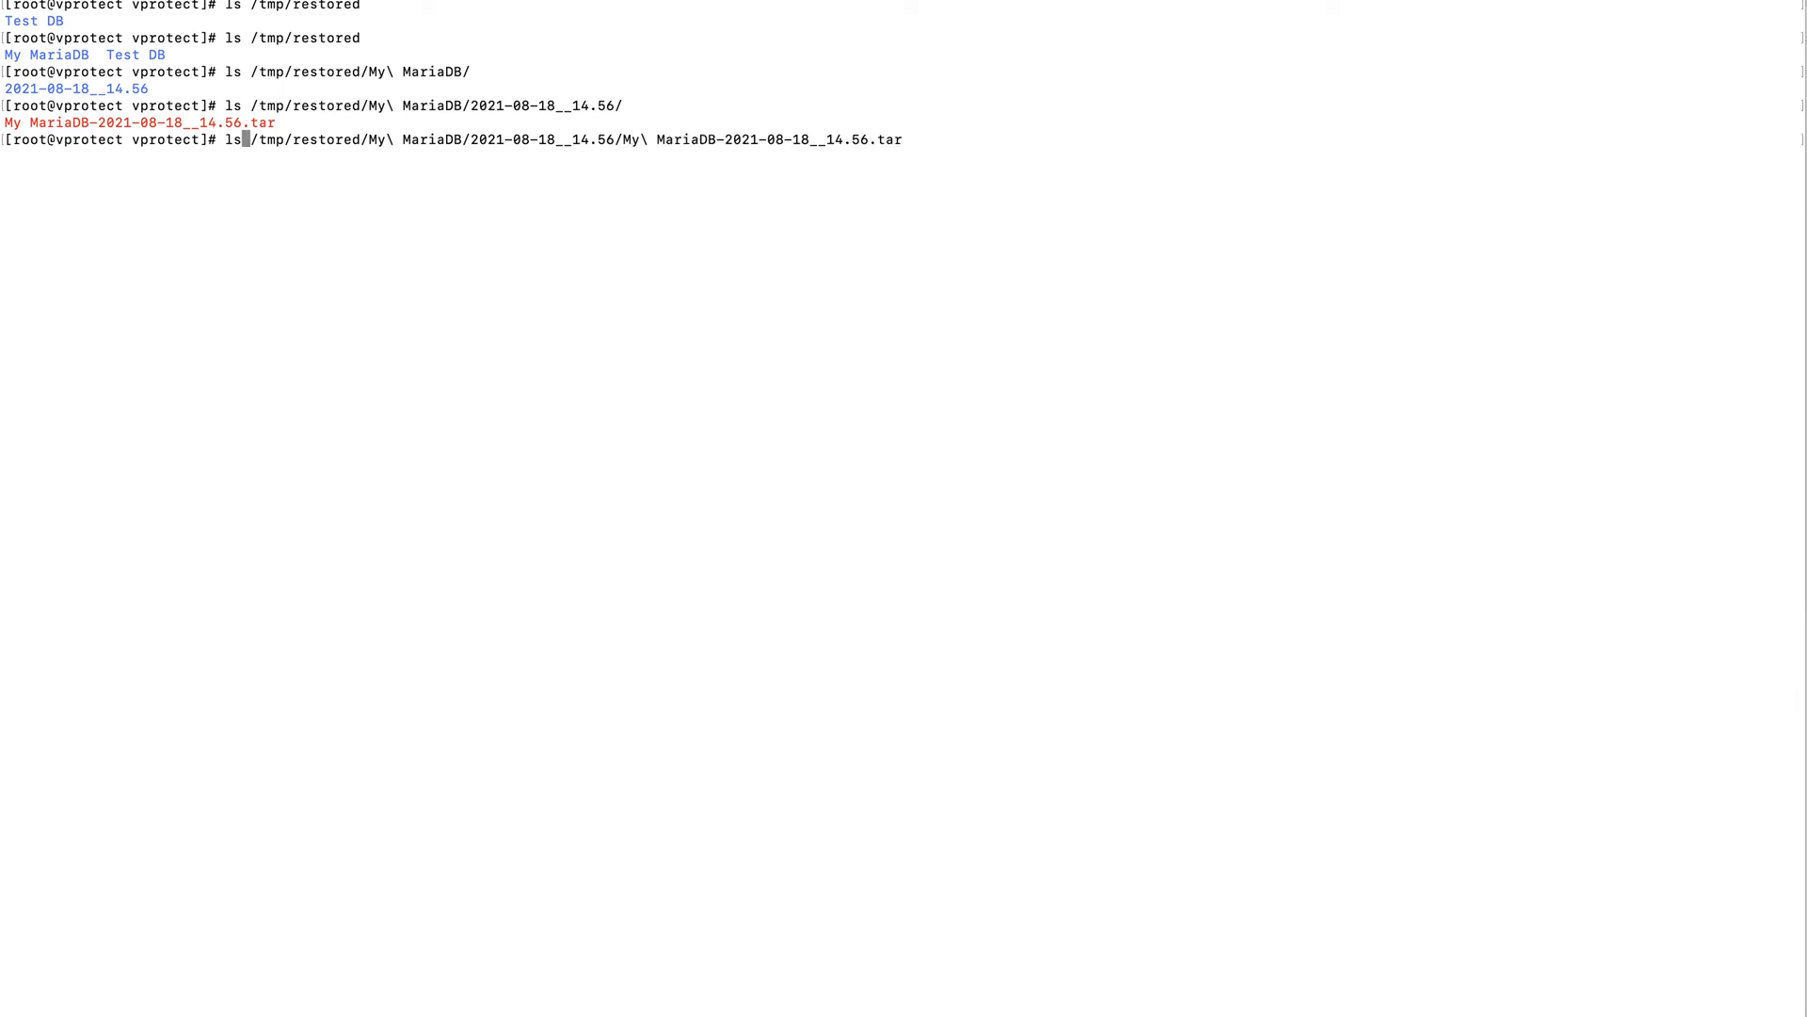
pyautogui.press('BackSpace')
pyautogui.press('BackSpace')
pyautogui.write('vim')
pyautogui.press('Return')
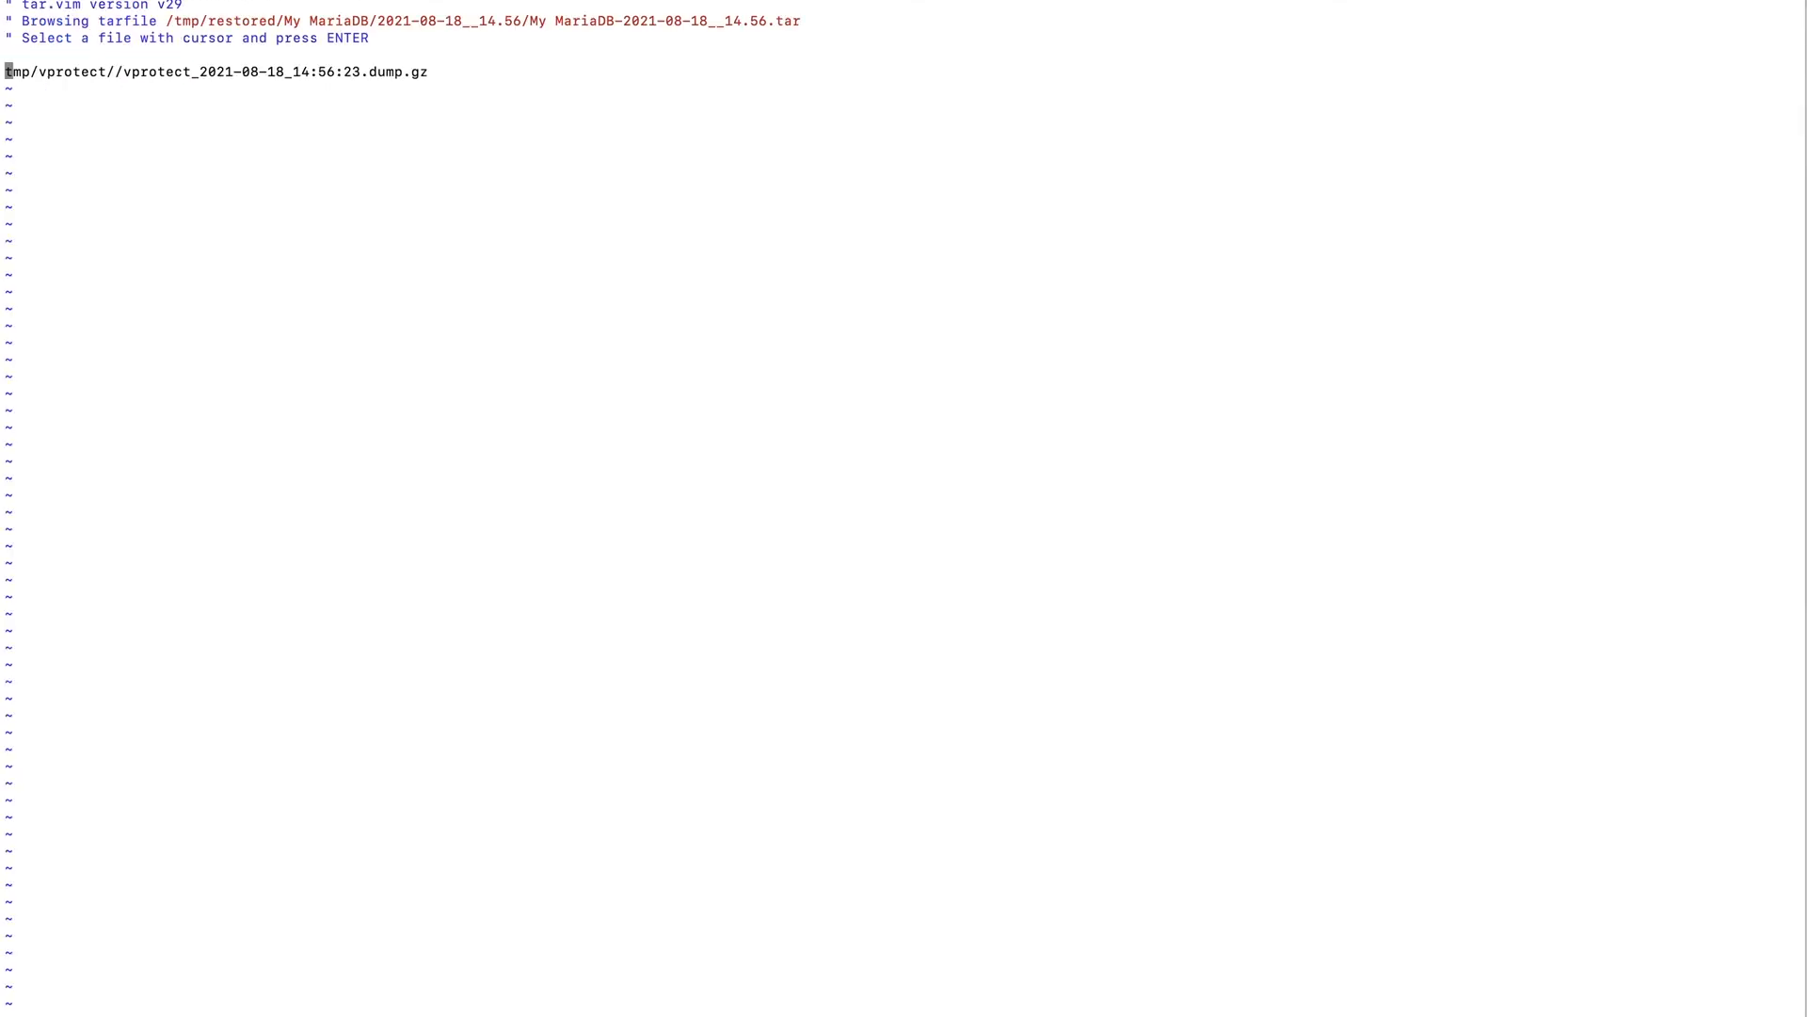
# View the SQL in the archive's vprotect_2021-08-18_14:56:23.dump.gz file and return to the archive's file listing.
pyautogui.press('Right')
pyautogui.press('Right')
pyautogui.press('Right')
pyautogui.press('Return')
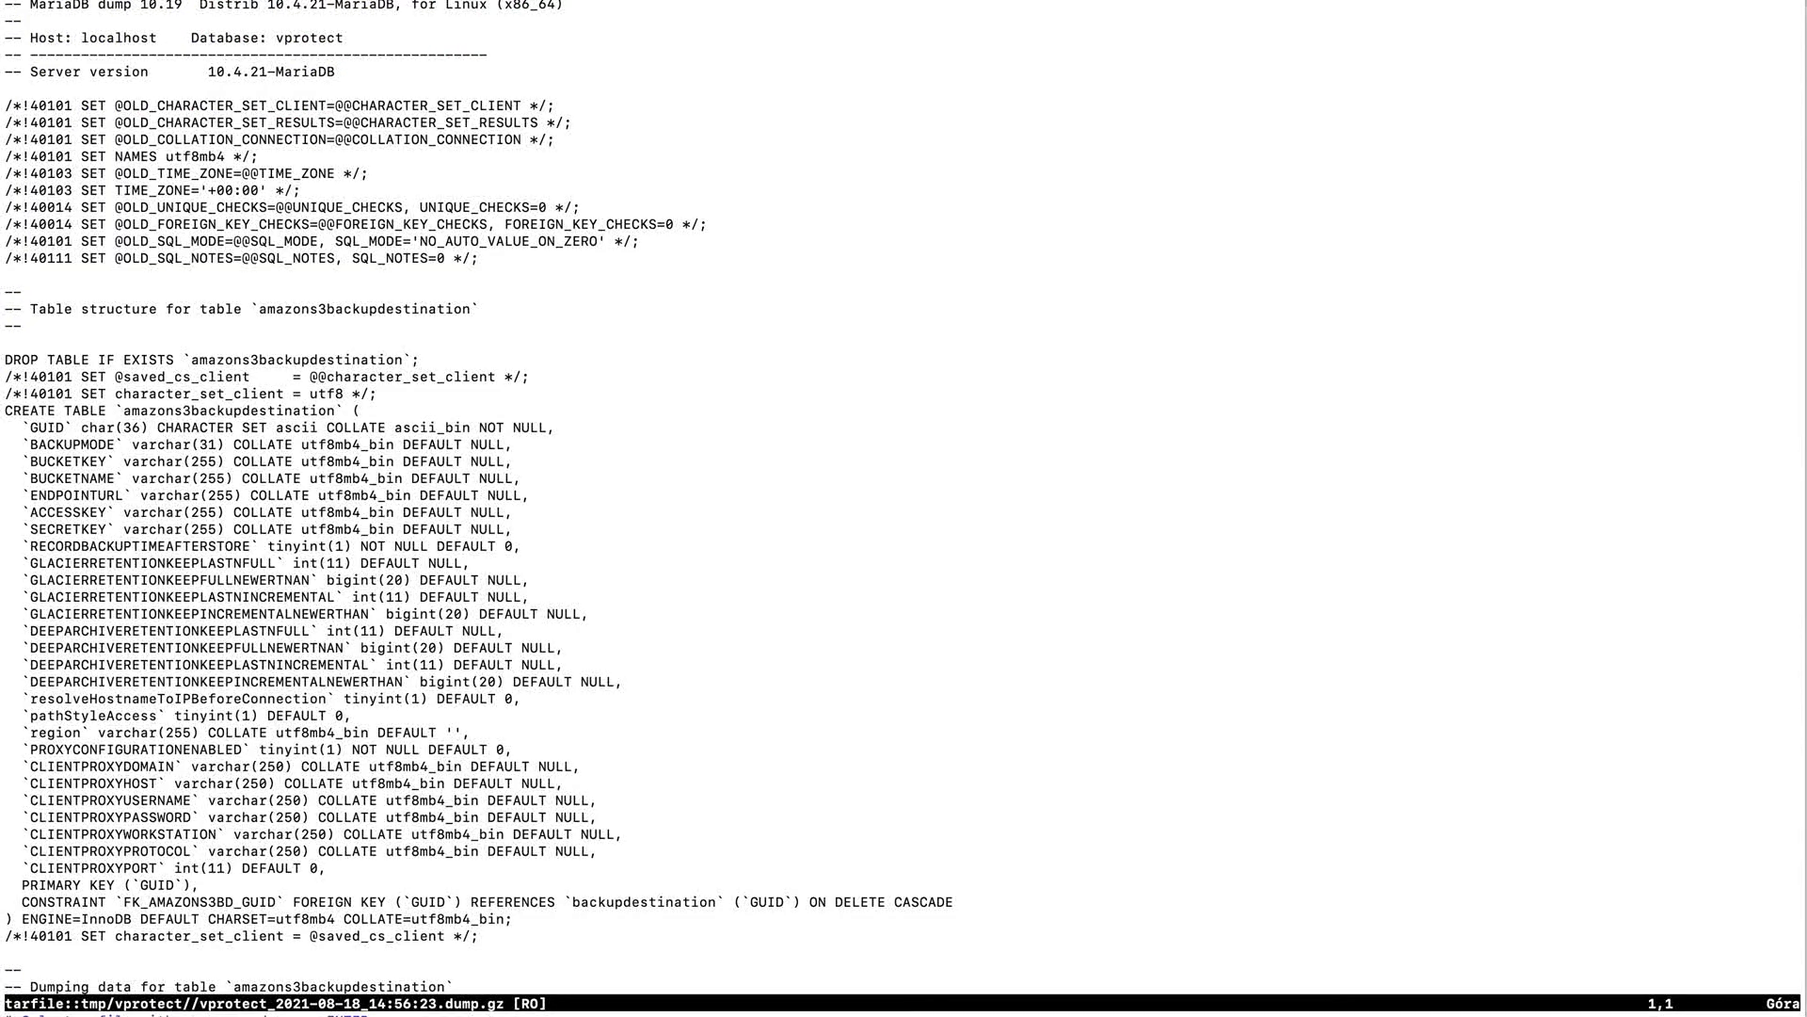
pyautogui.press('Return')
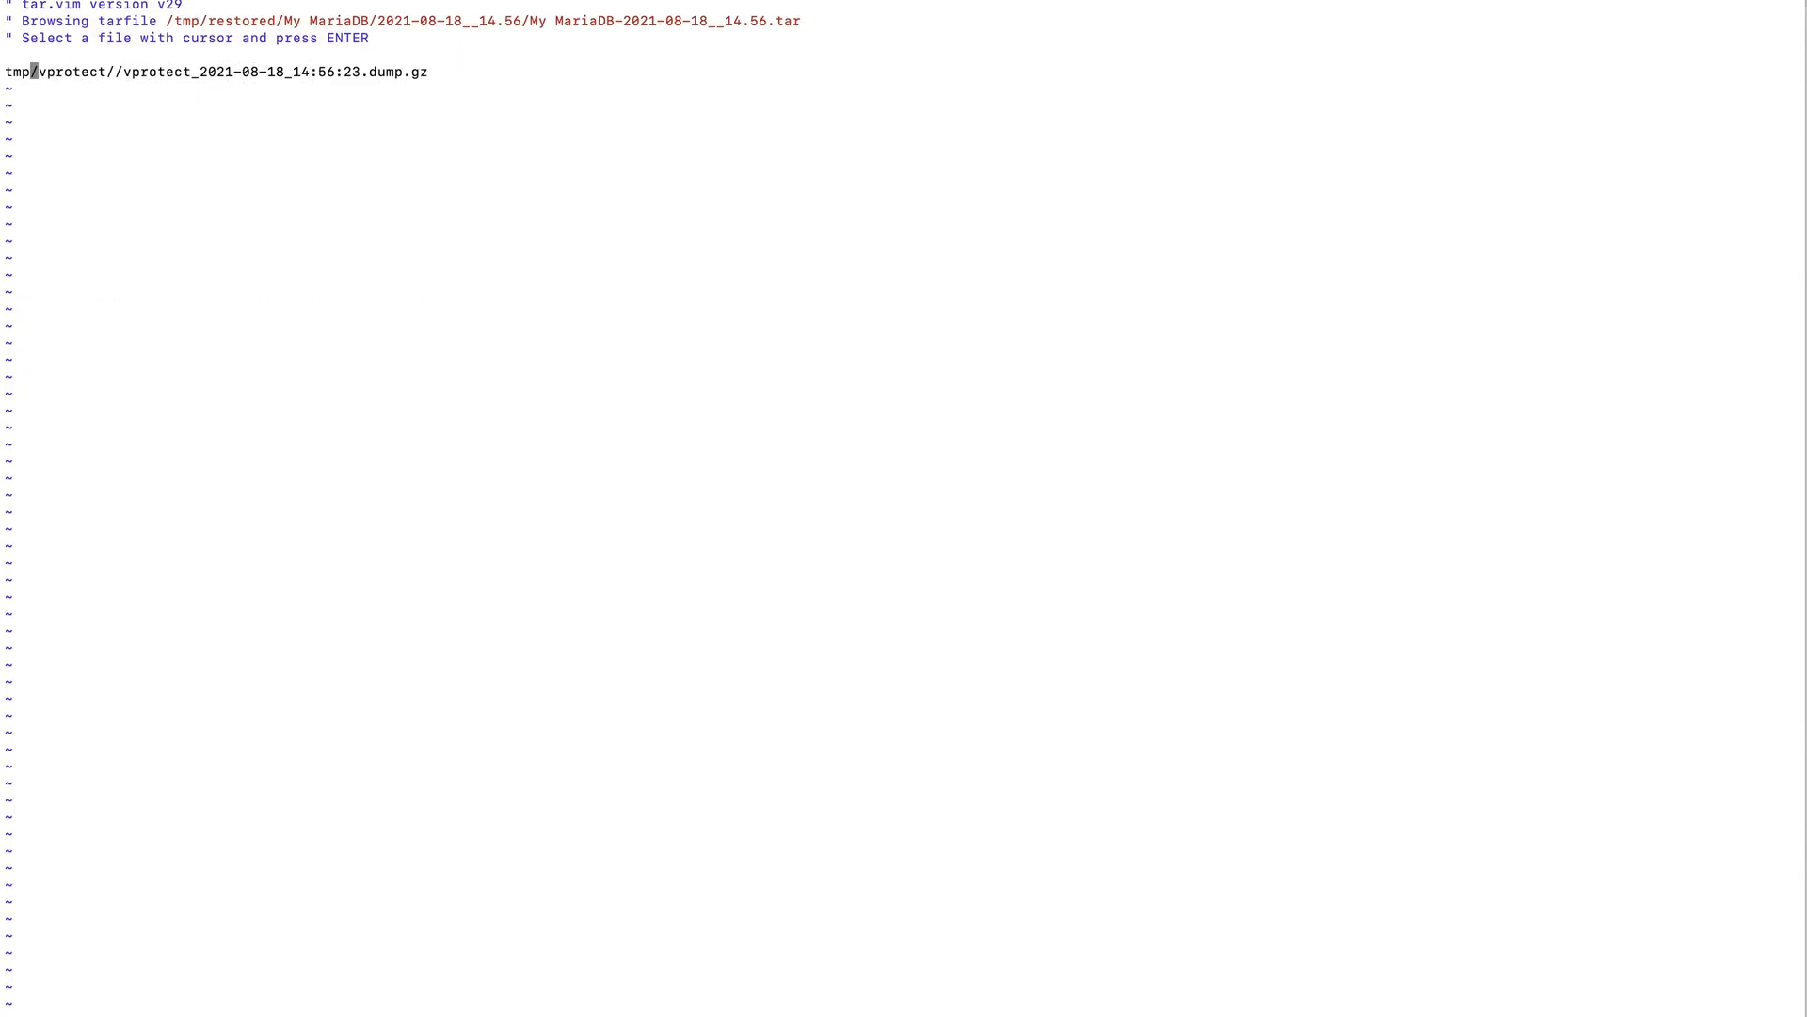
# Quit vim to leave the restored archive and switch from the terminal to the vProtect web console.
pyautogui.write(':q')
pyautogui.press('Return')
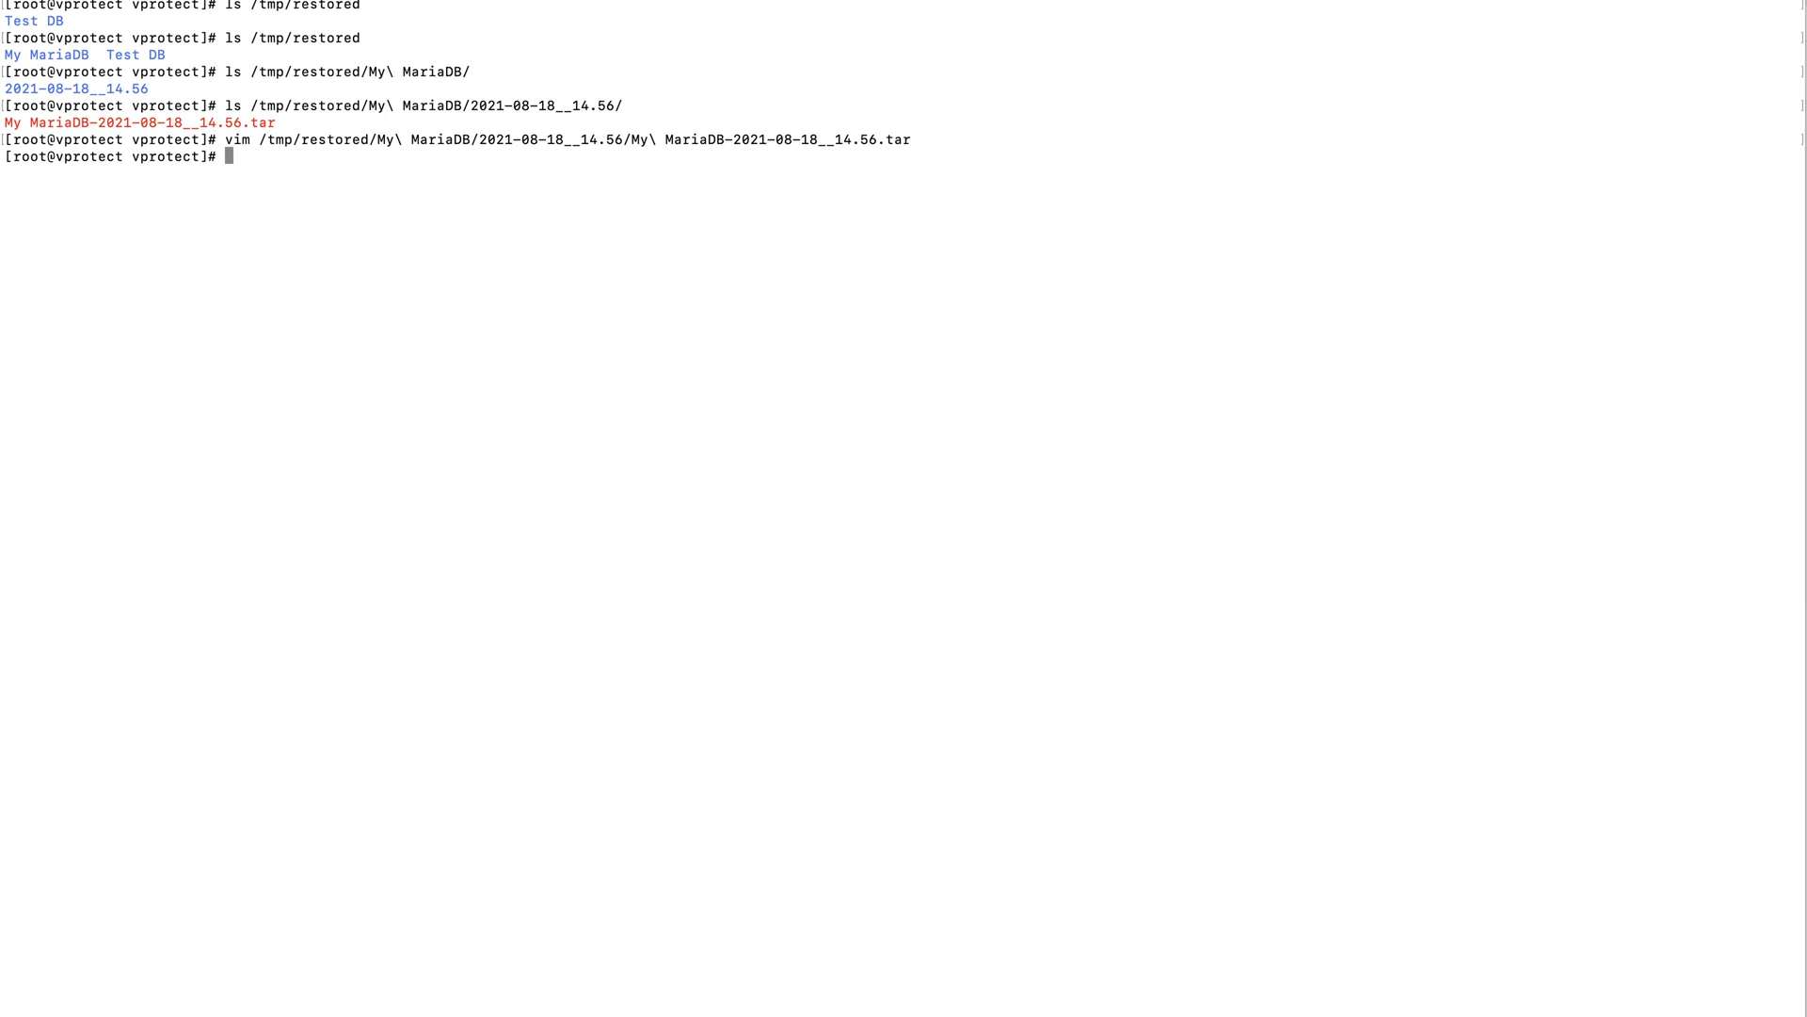
pyautogui.hotkey('ctrl', 'Up')
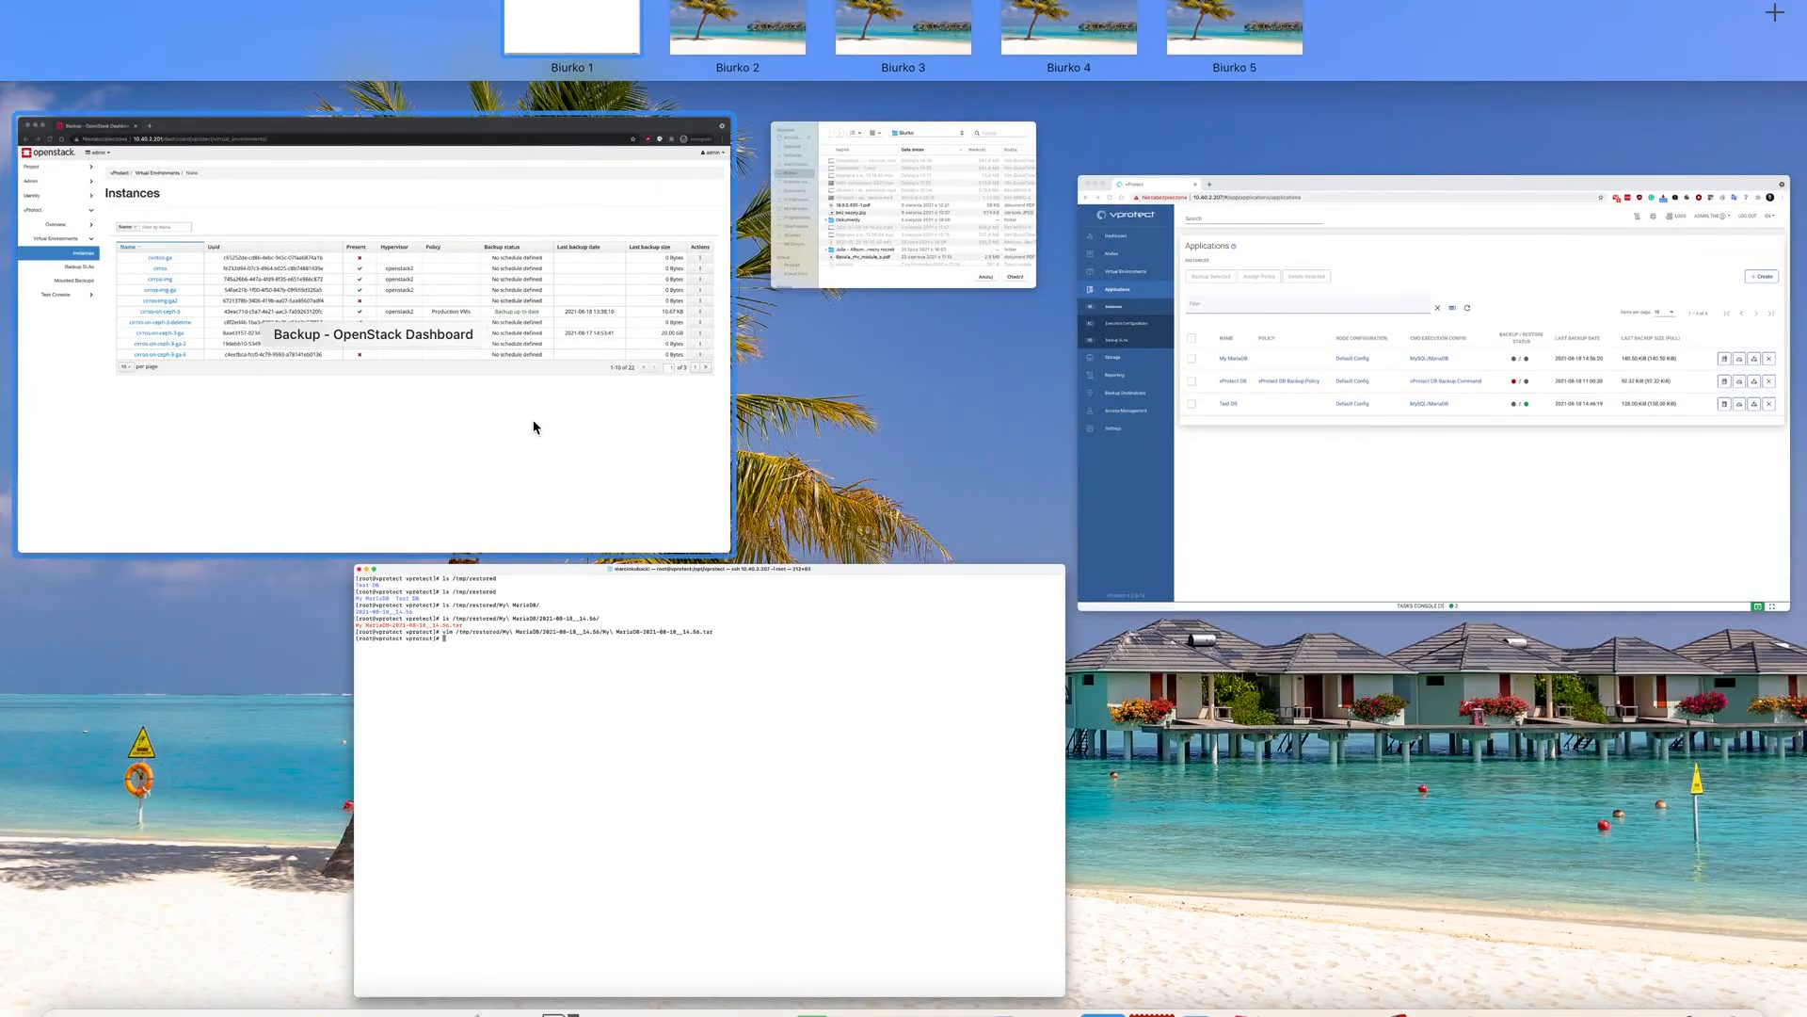
pyautogui.click(1263, 513)
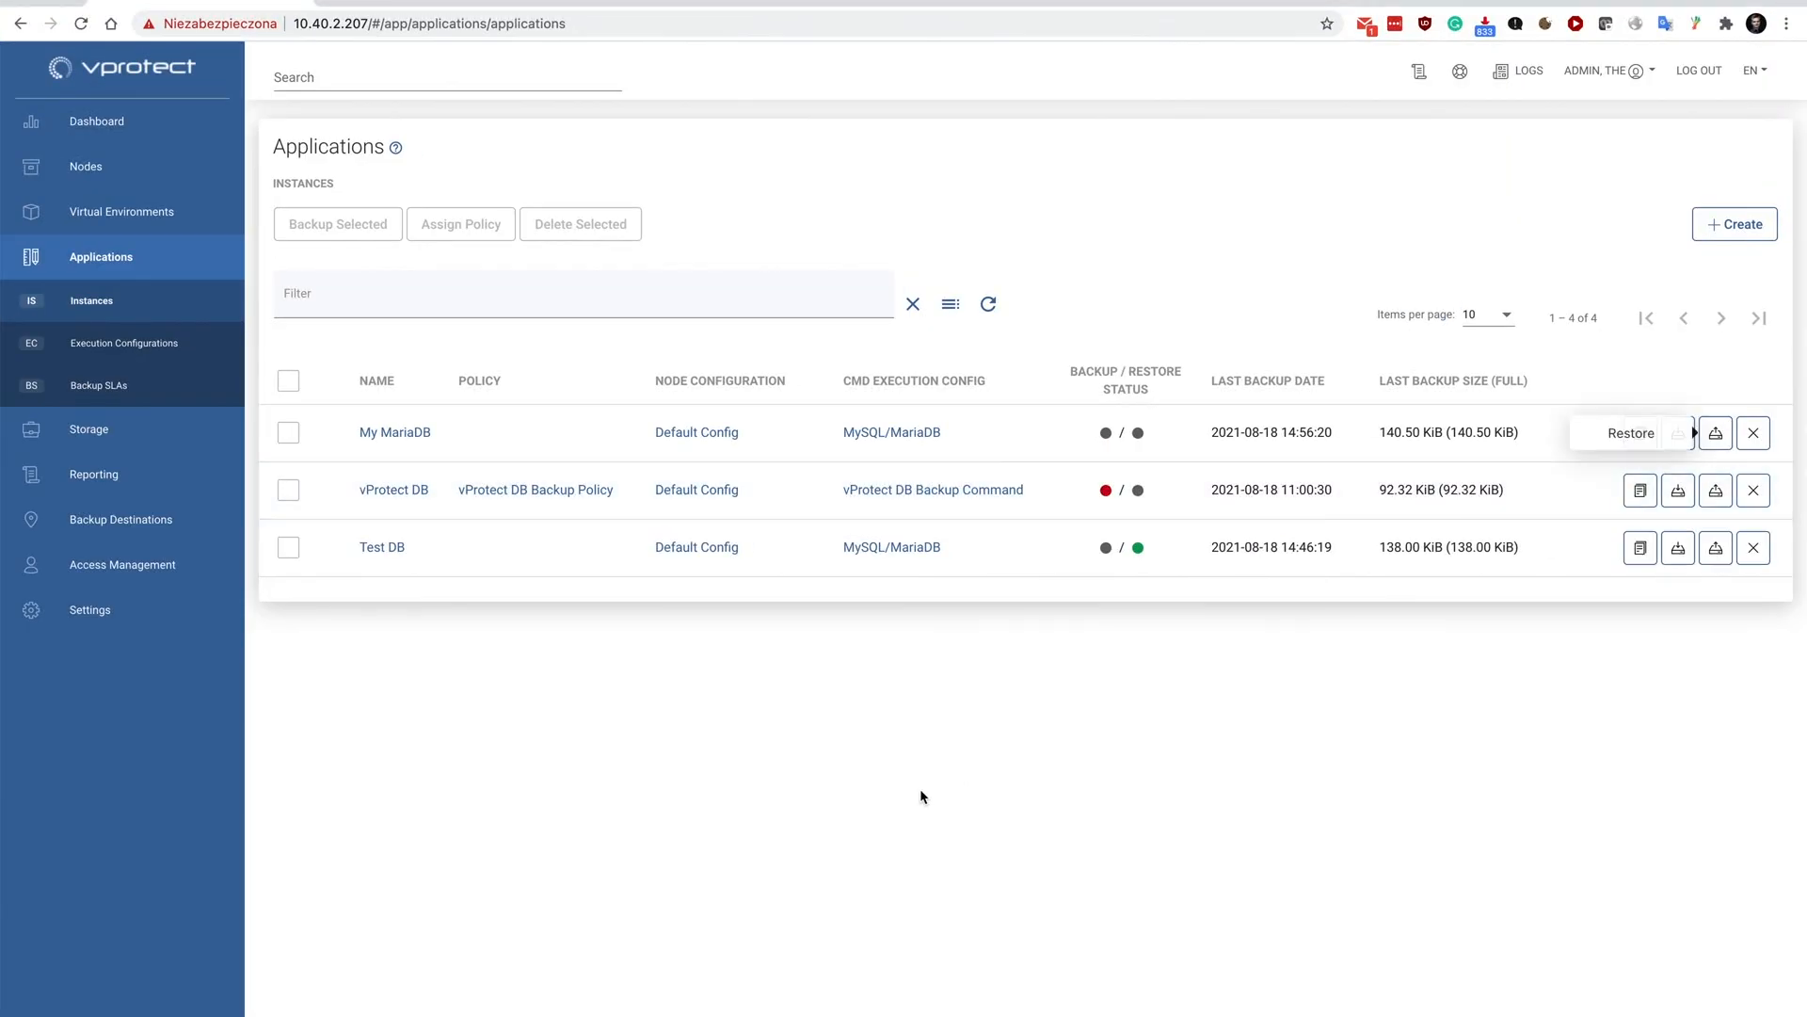
# Examine the rule and assigned applications of the vProtect DB Backup Policy in the application Backup SLAs, leaving it without saving.
pyautogui.click(99, 385)
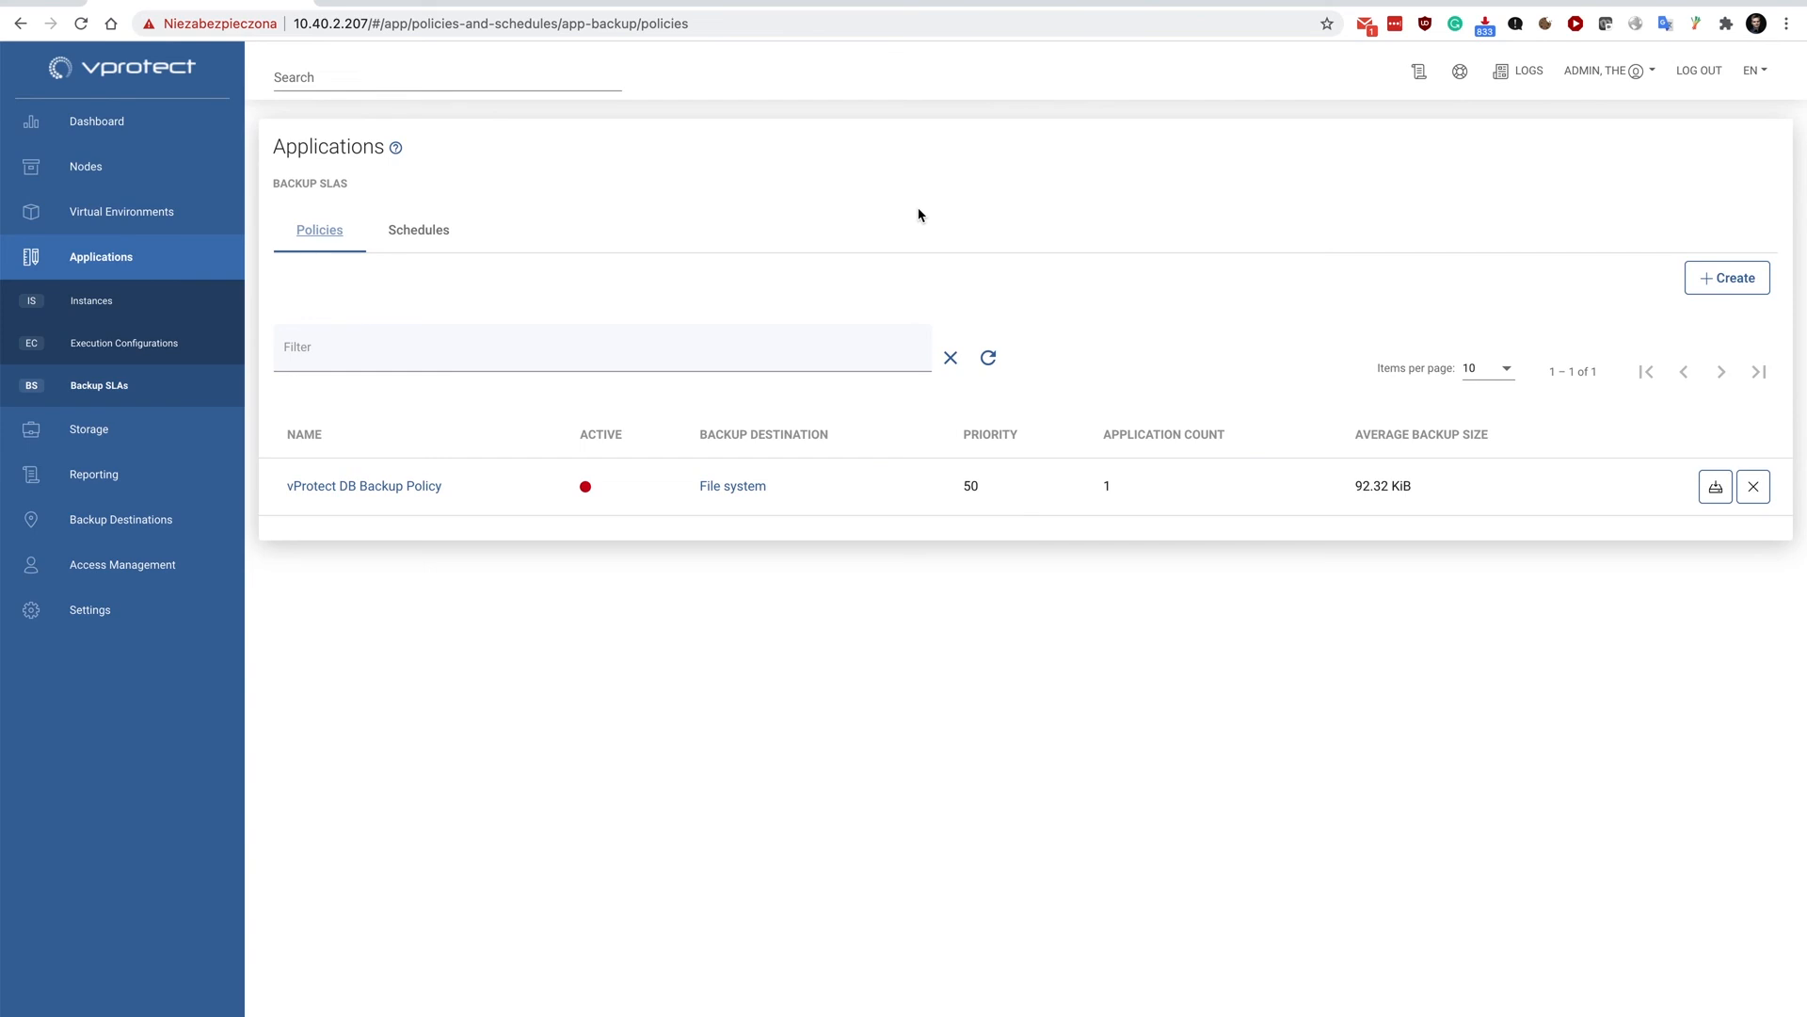
pyautogui.click(361, 488)
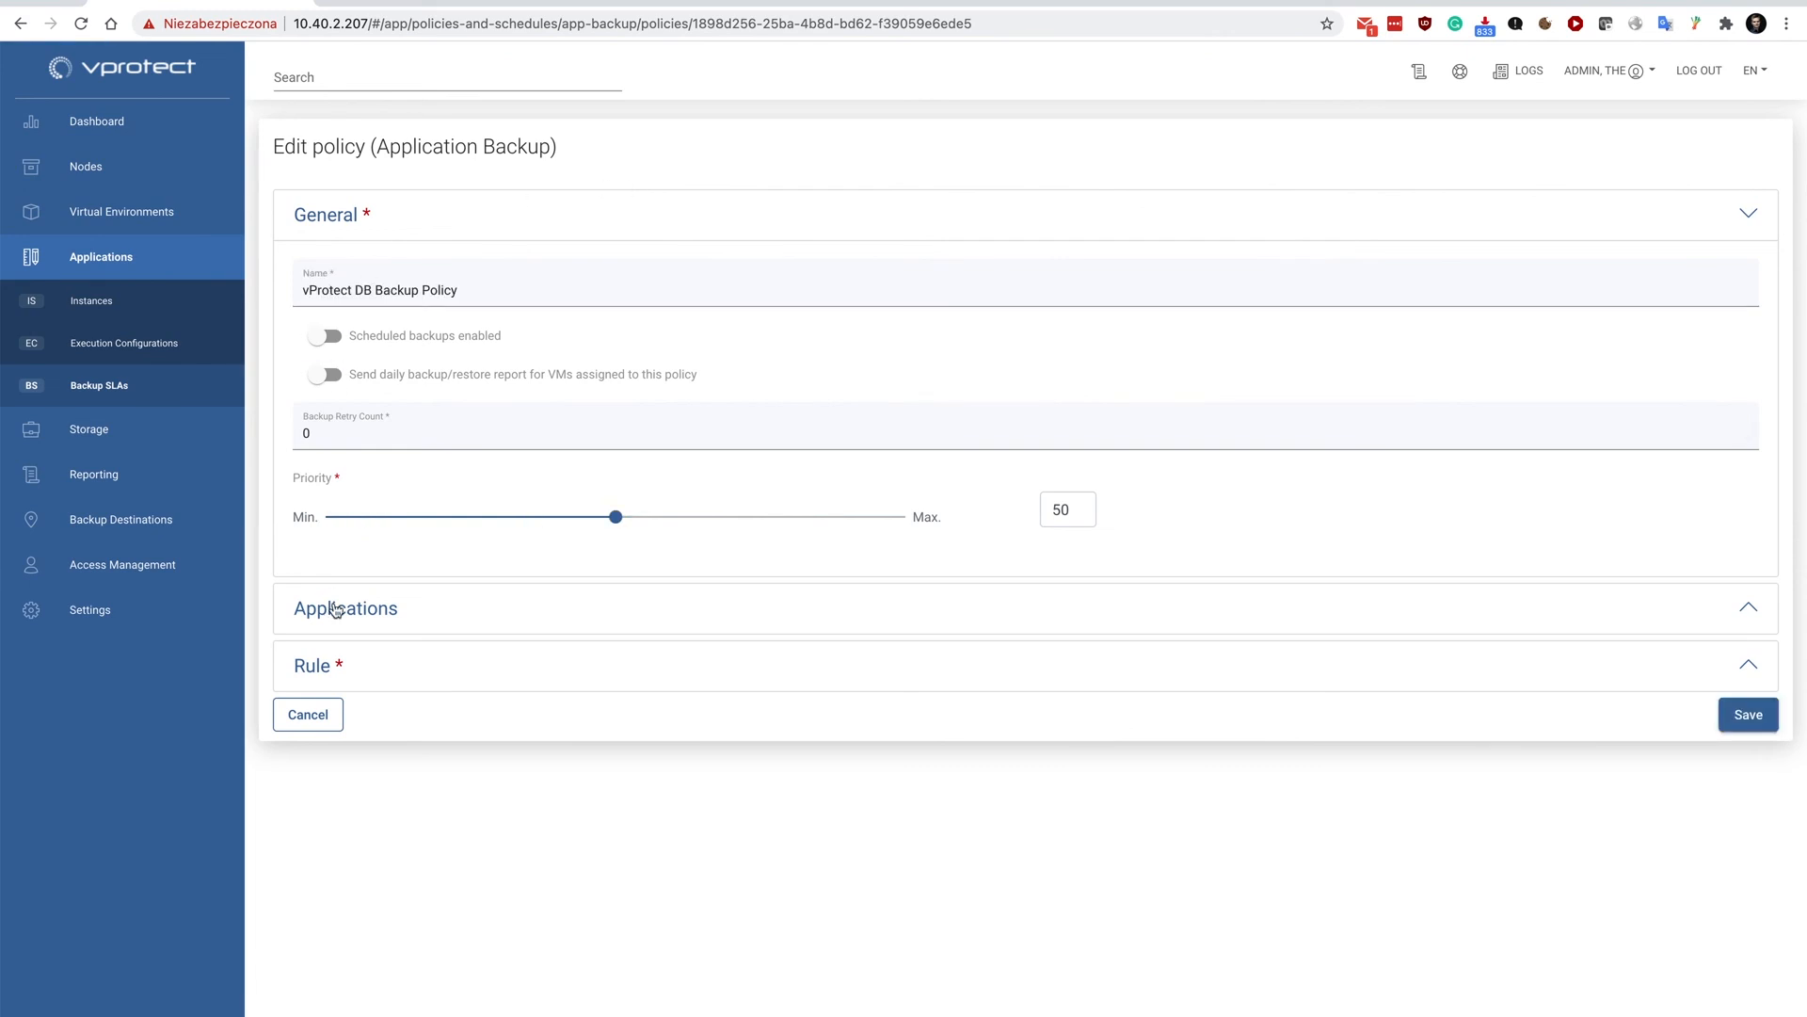
pyautogui.click(311, 668)
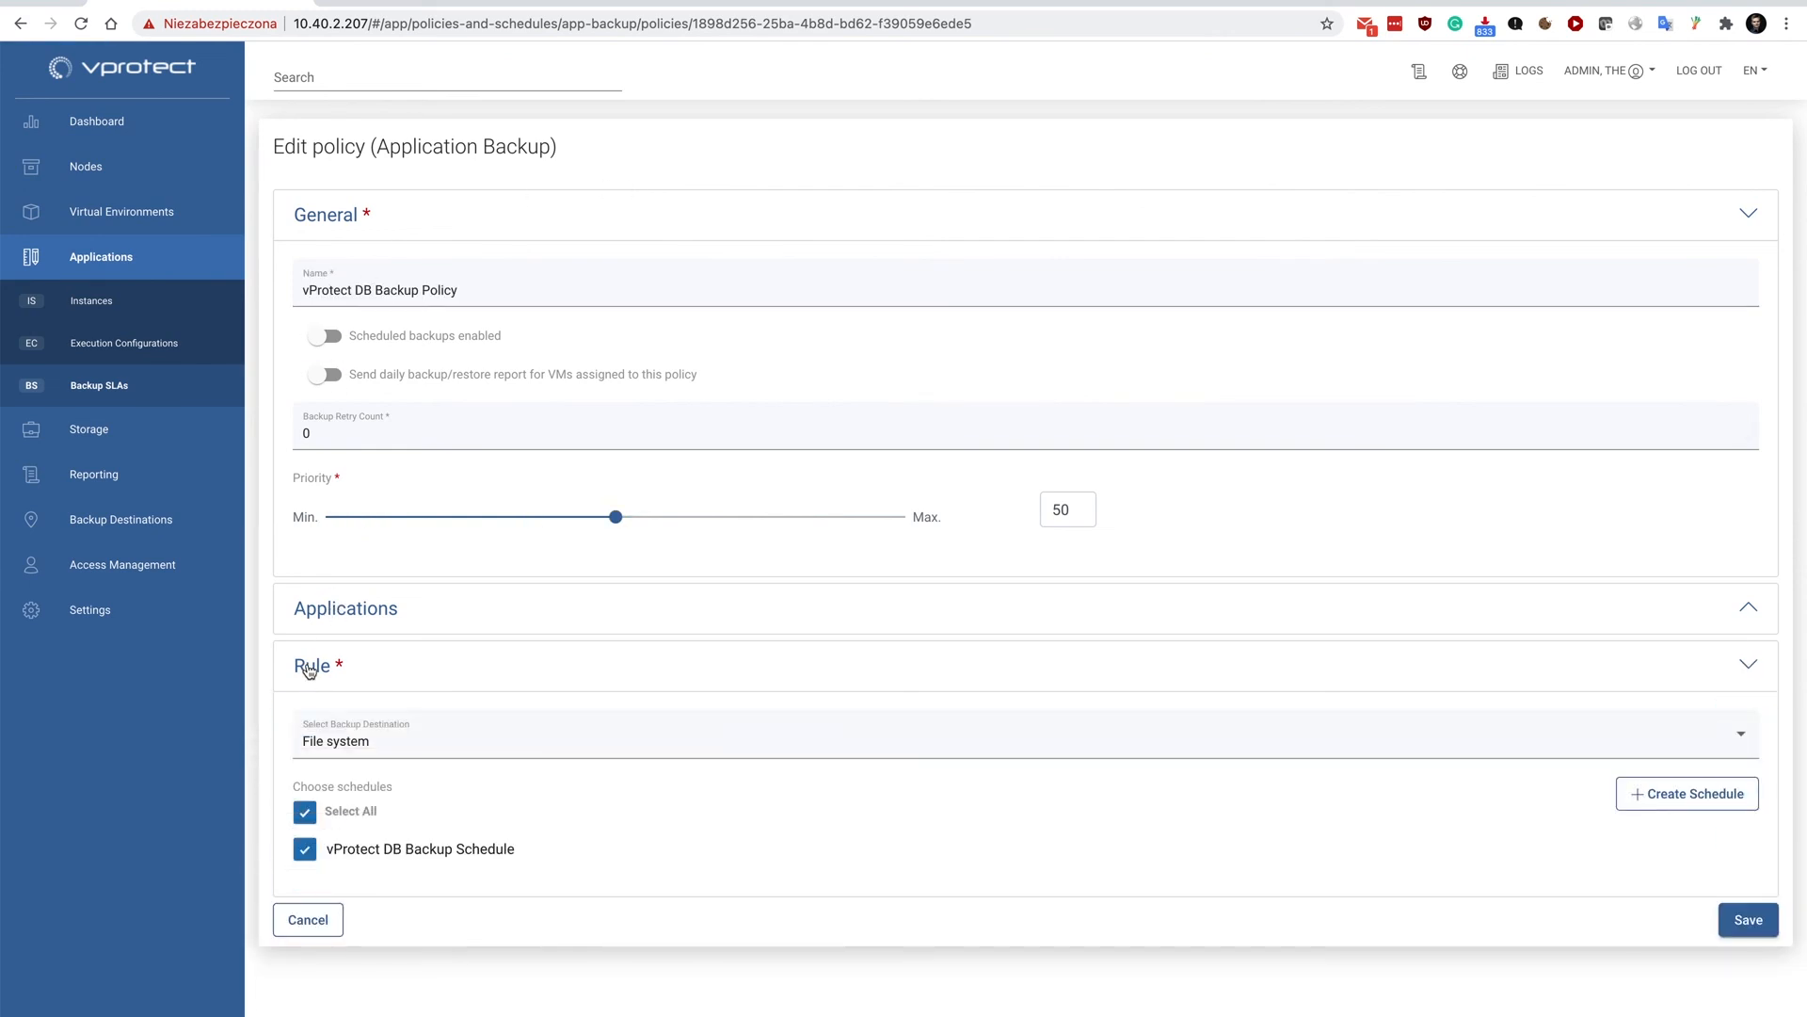
pyautogui.click(318, 629)
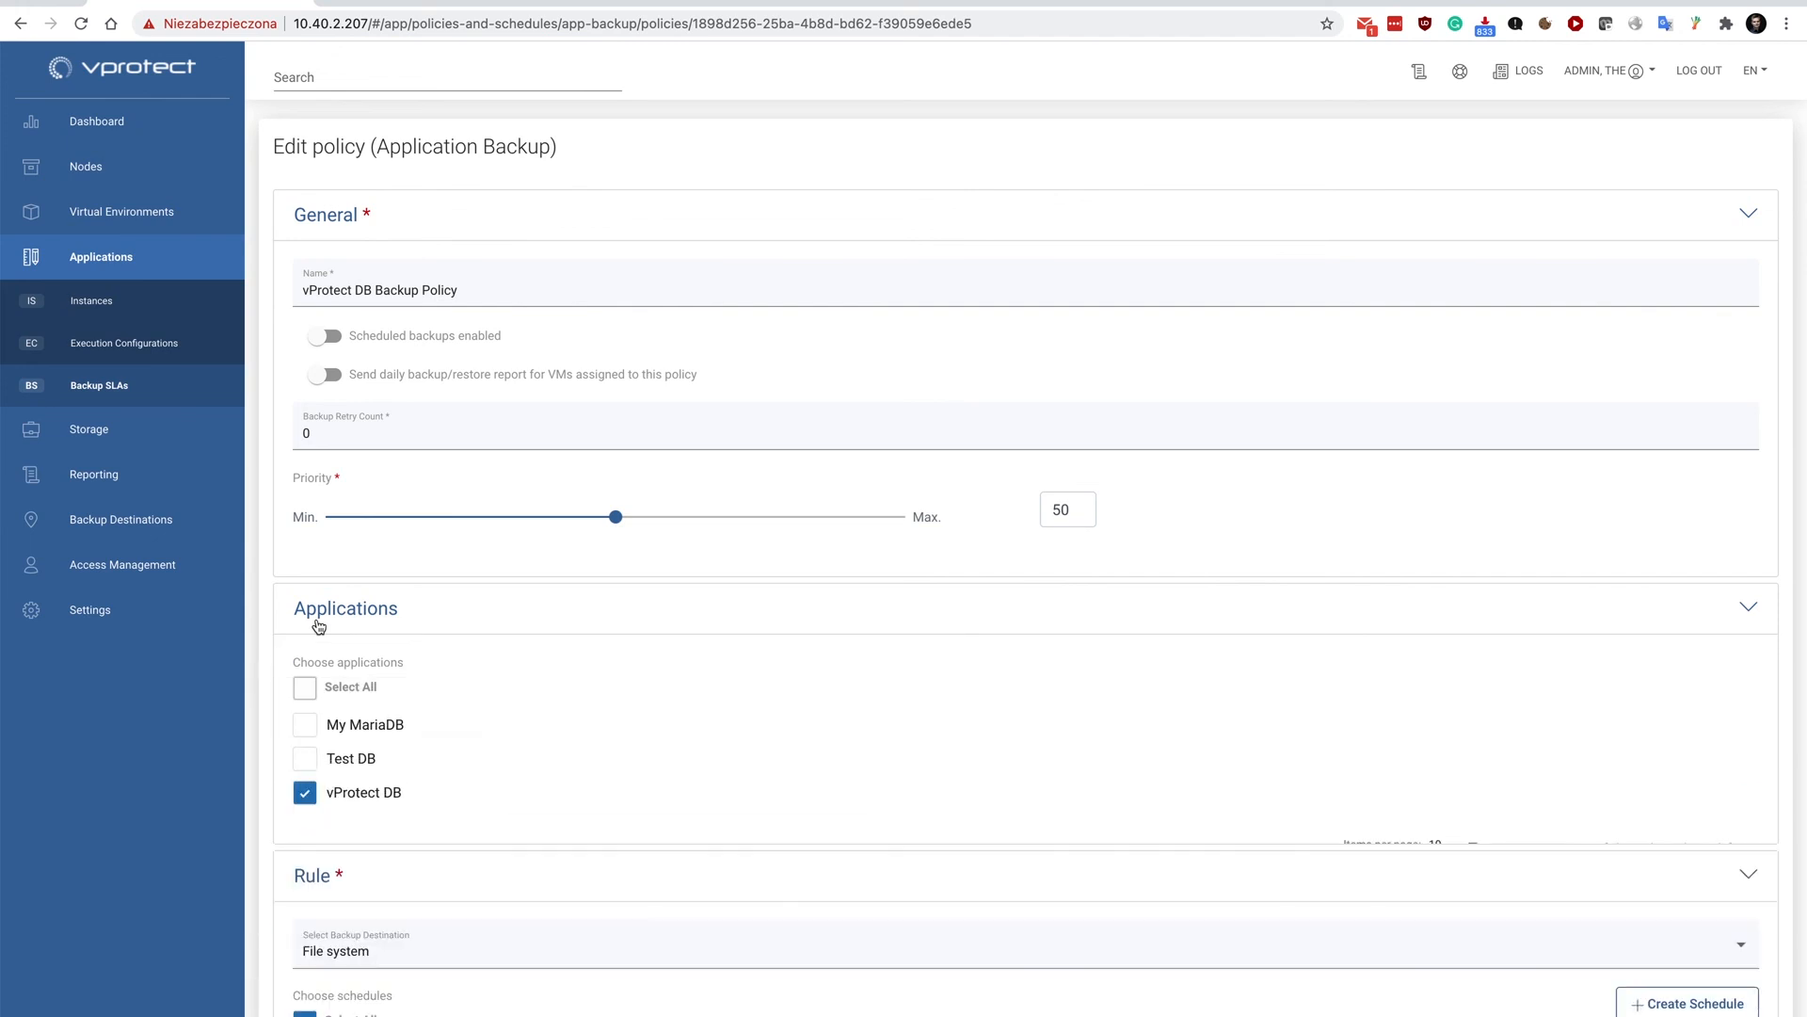
pyautogui.click(318, 626)
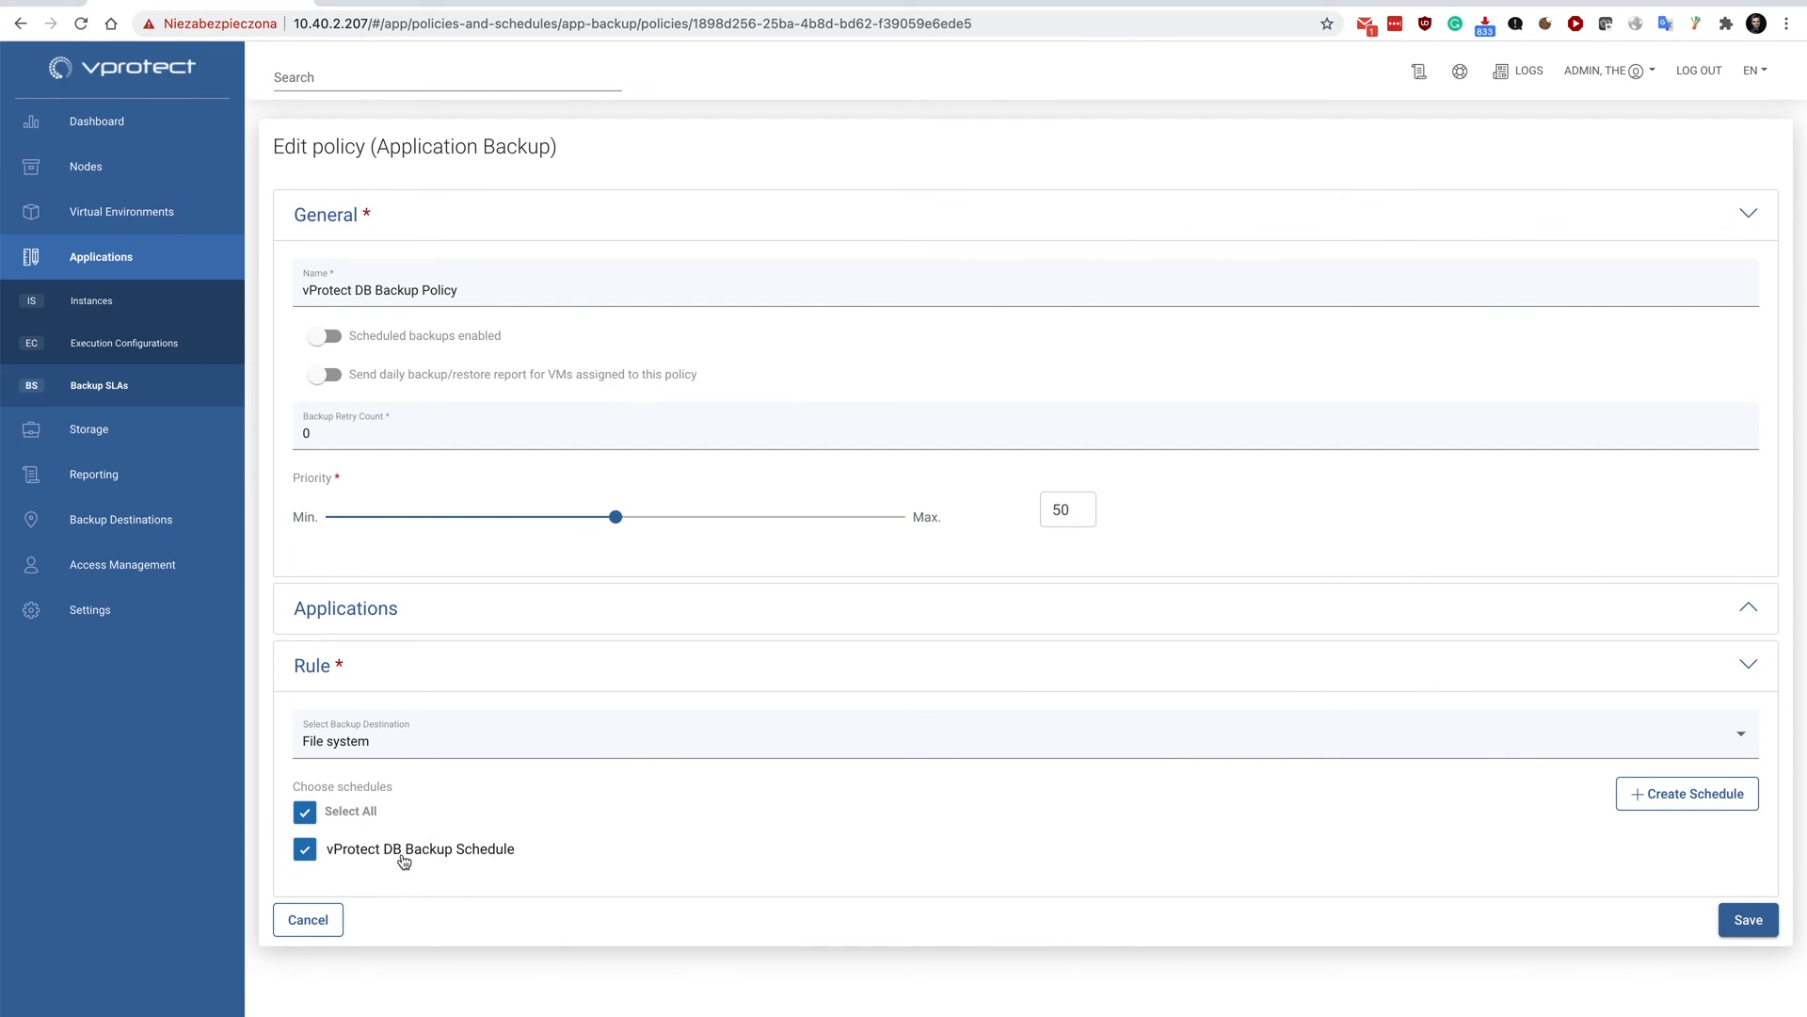
pyautogui.click(309, 928)
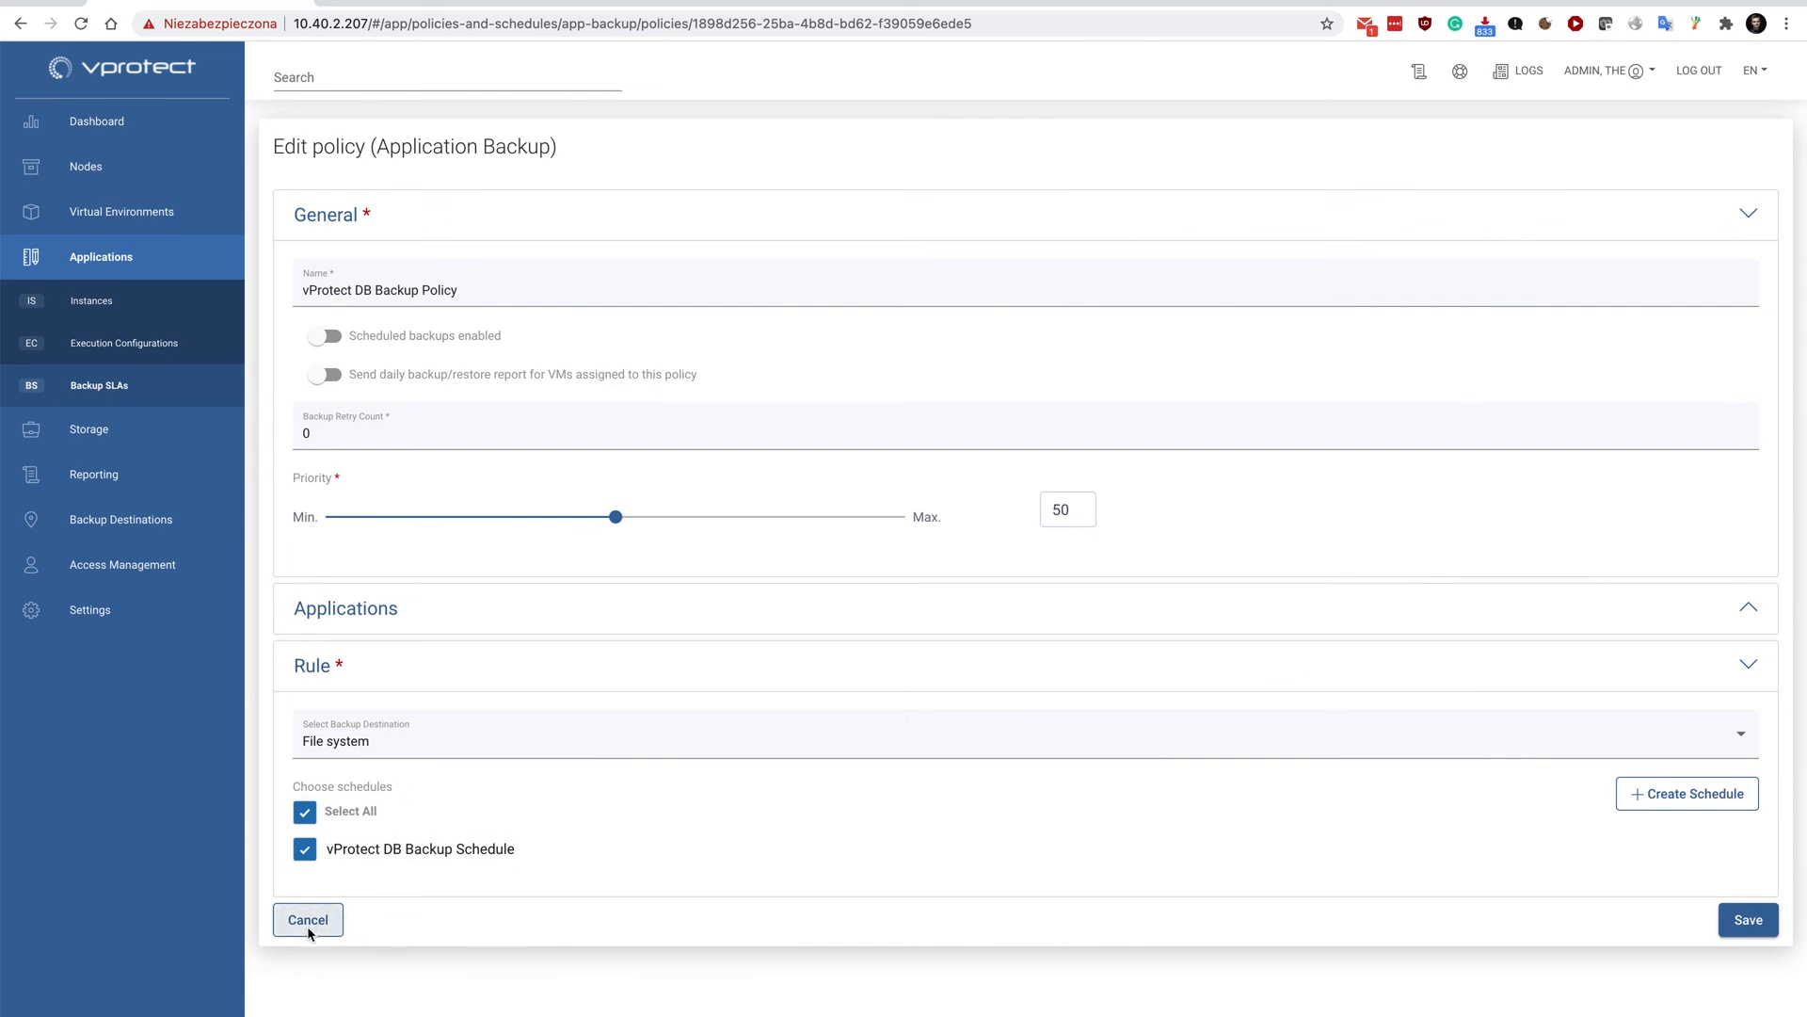
# Examine the vProtect DB Backup Schedule, preview its settings with the Interval execution type, and leave without saving.
pyautogui.click(394, 235)
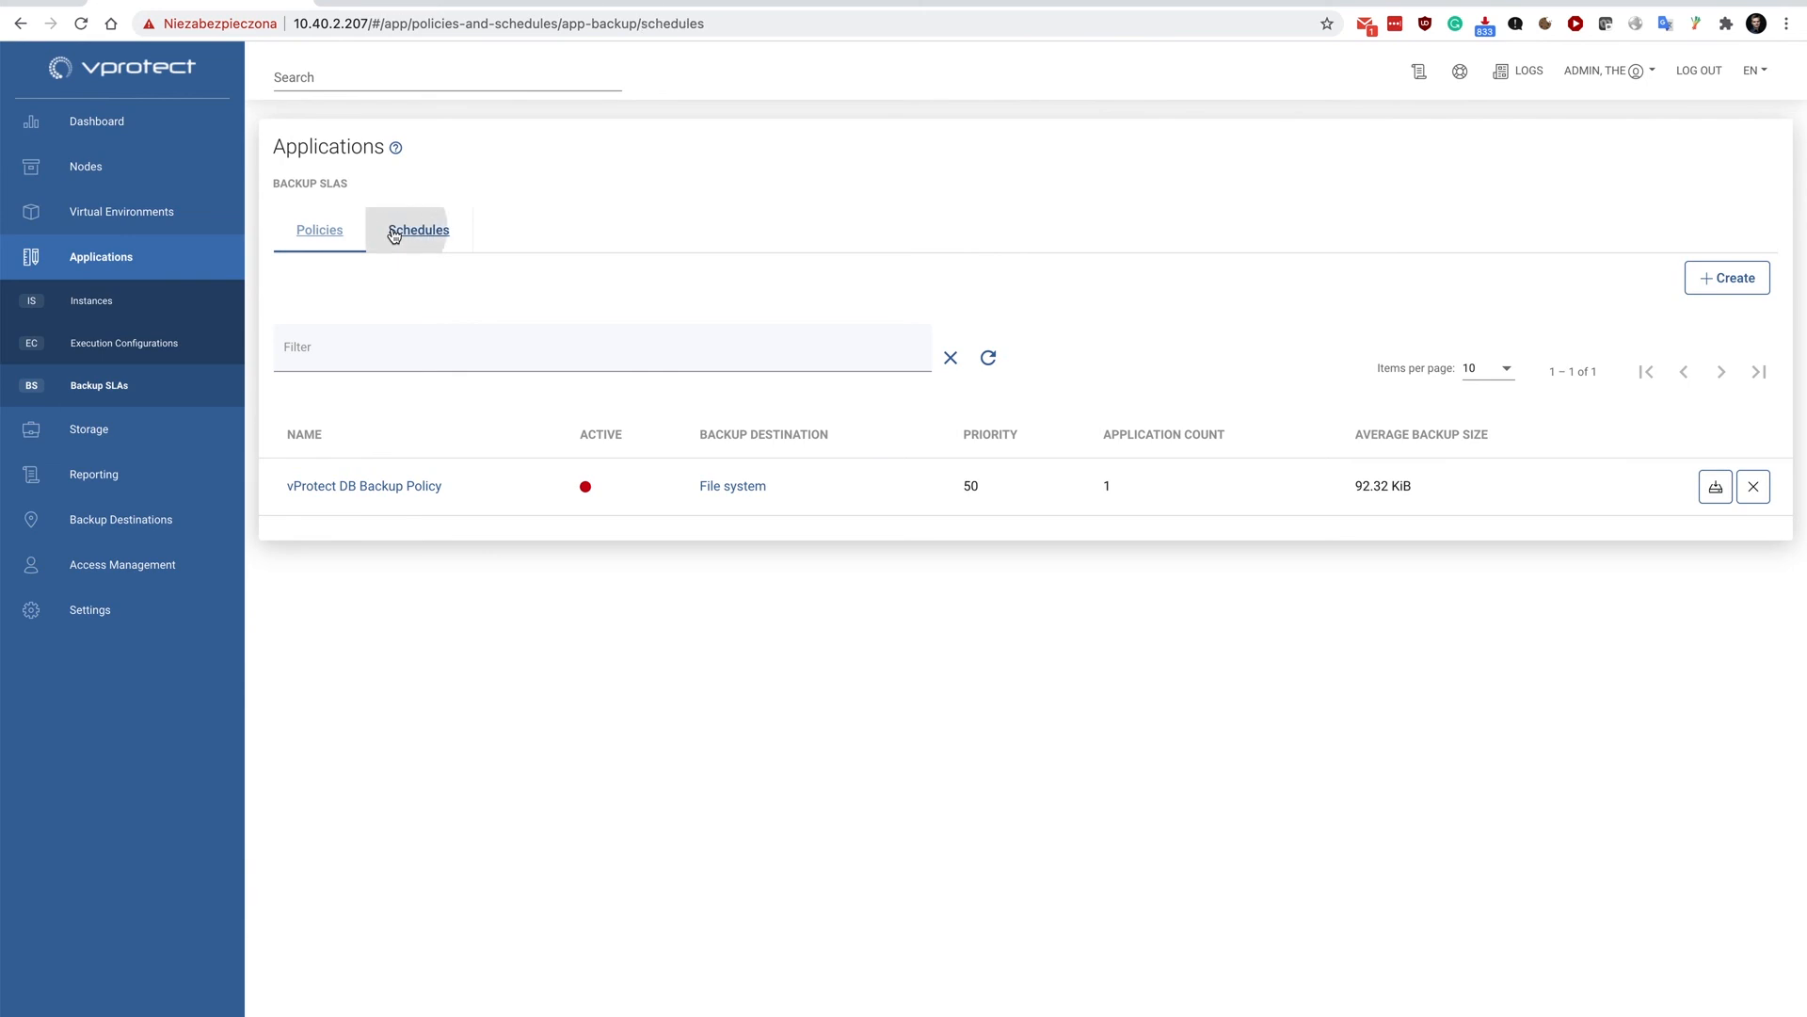
pyautogui.click(380, 487)
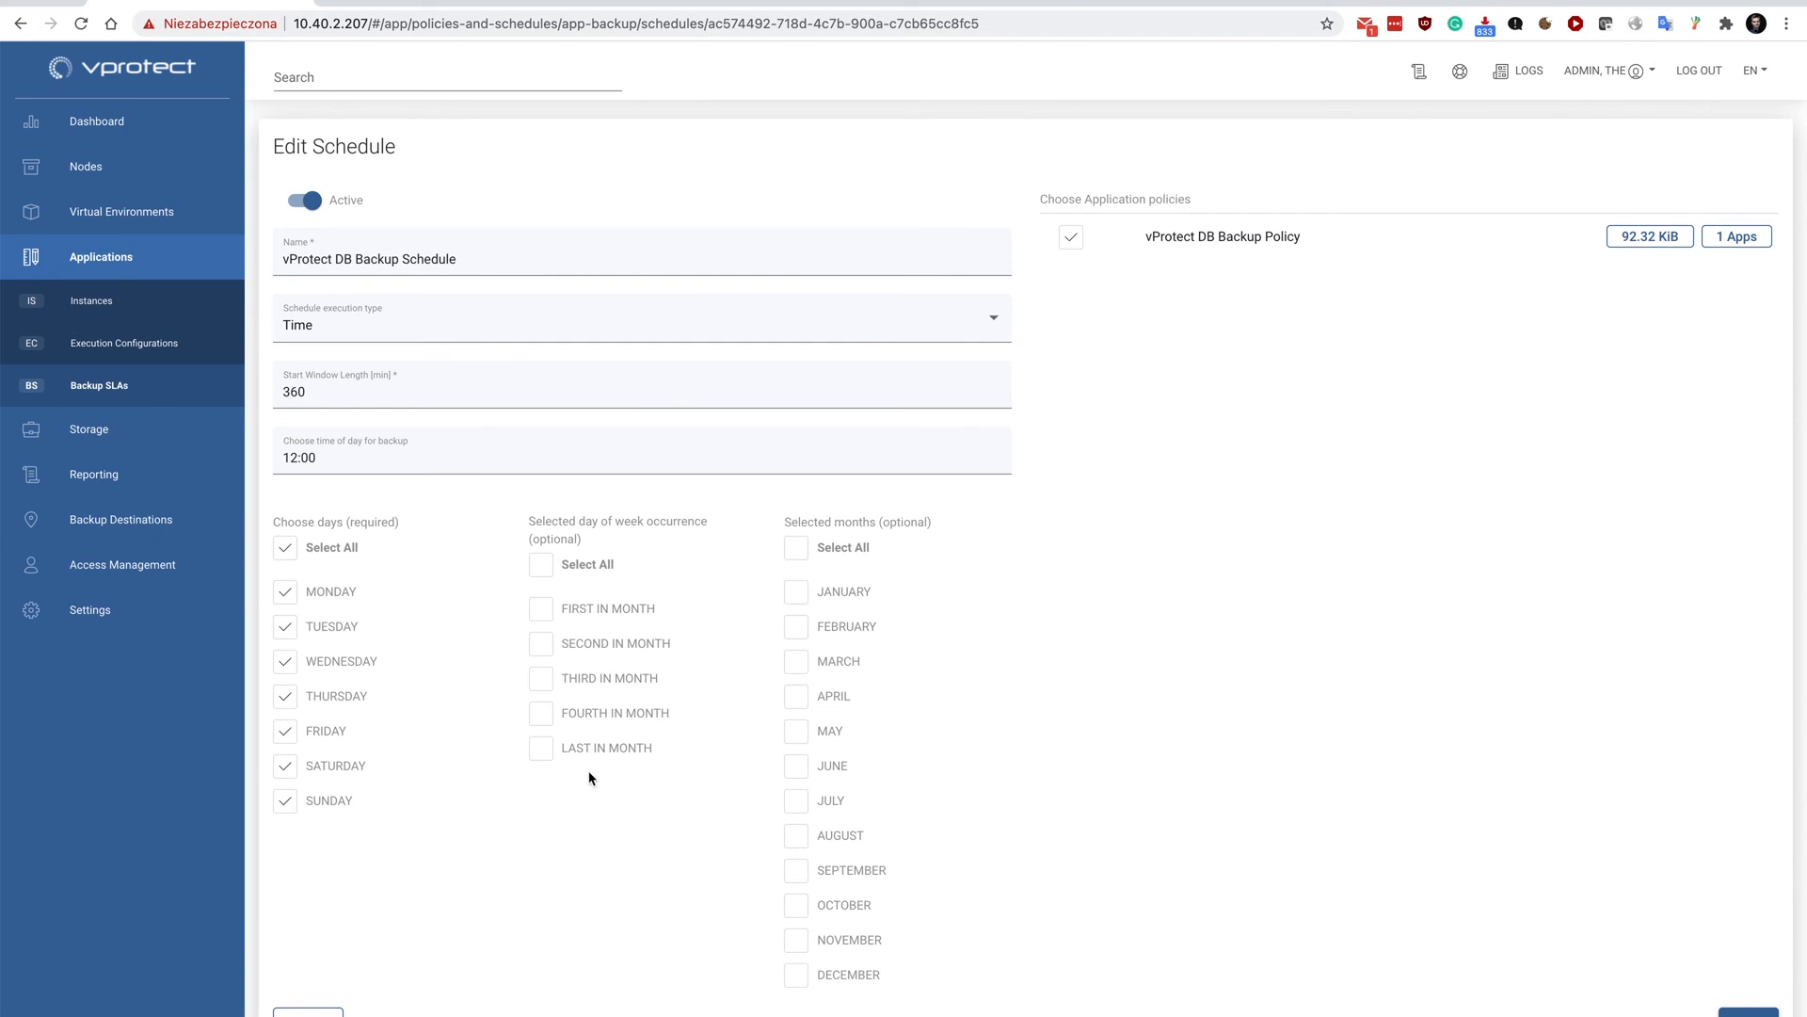
pyautogui.moveTo(336, 400)
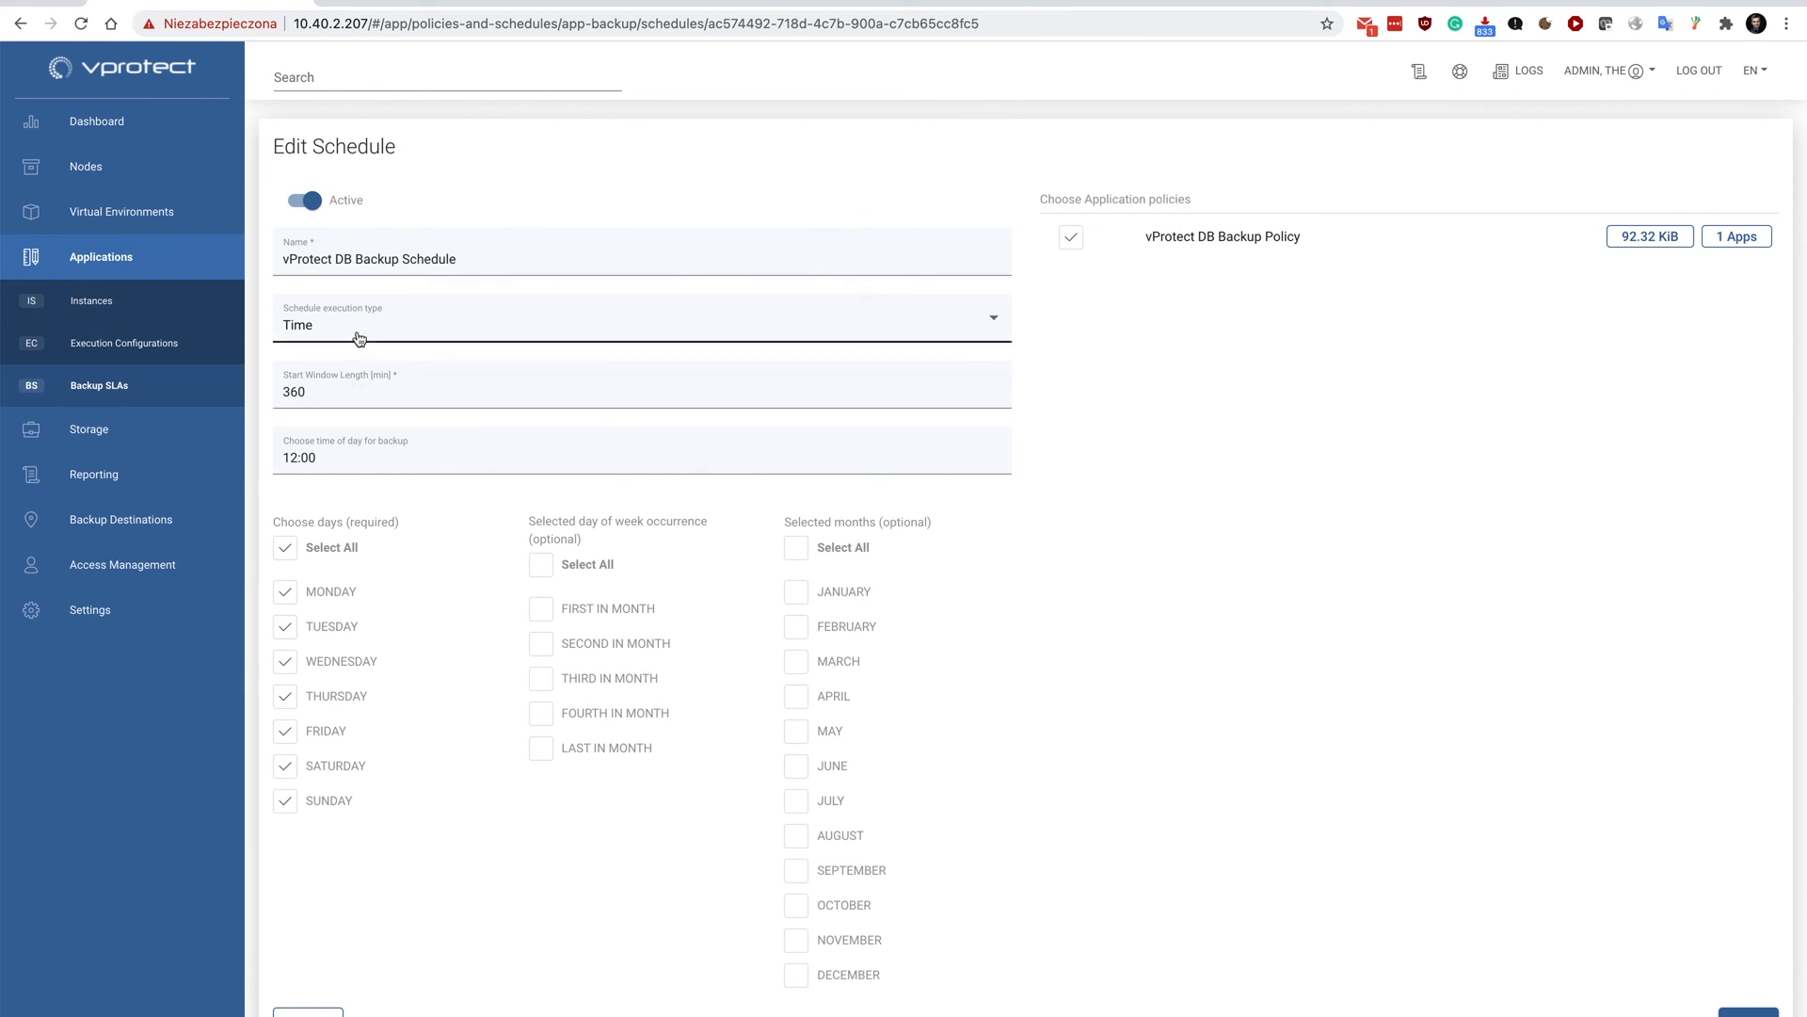
pyautogui.click(359, 339)
pyautogui.click(351, 376)
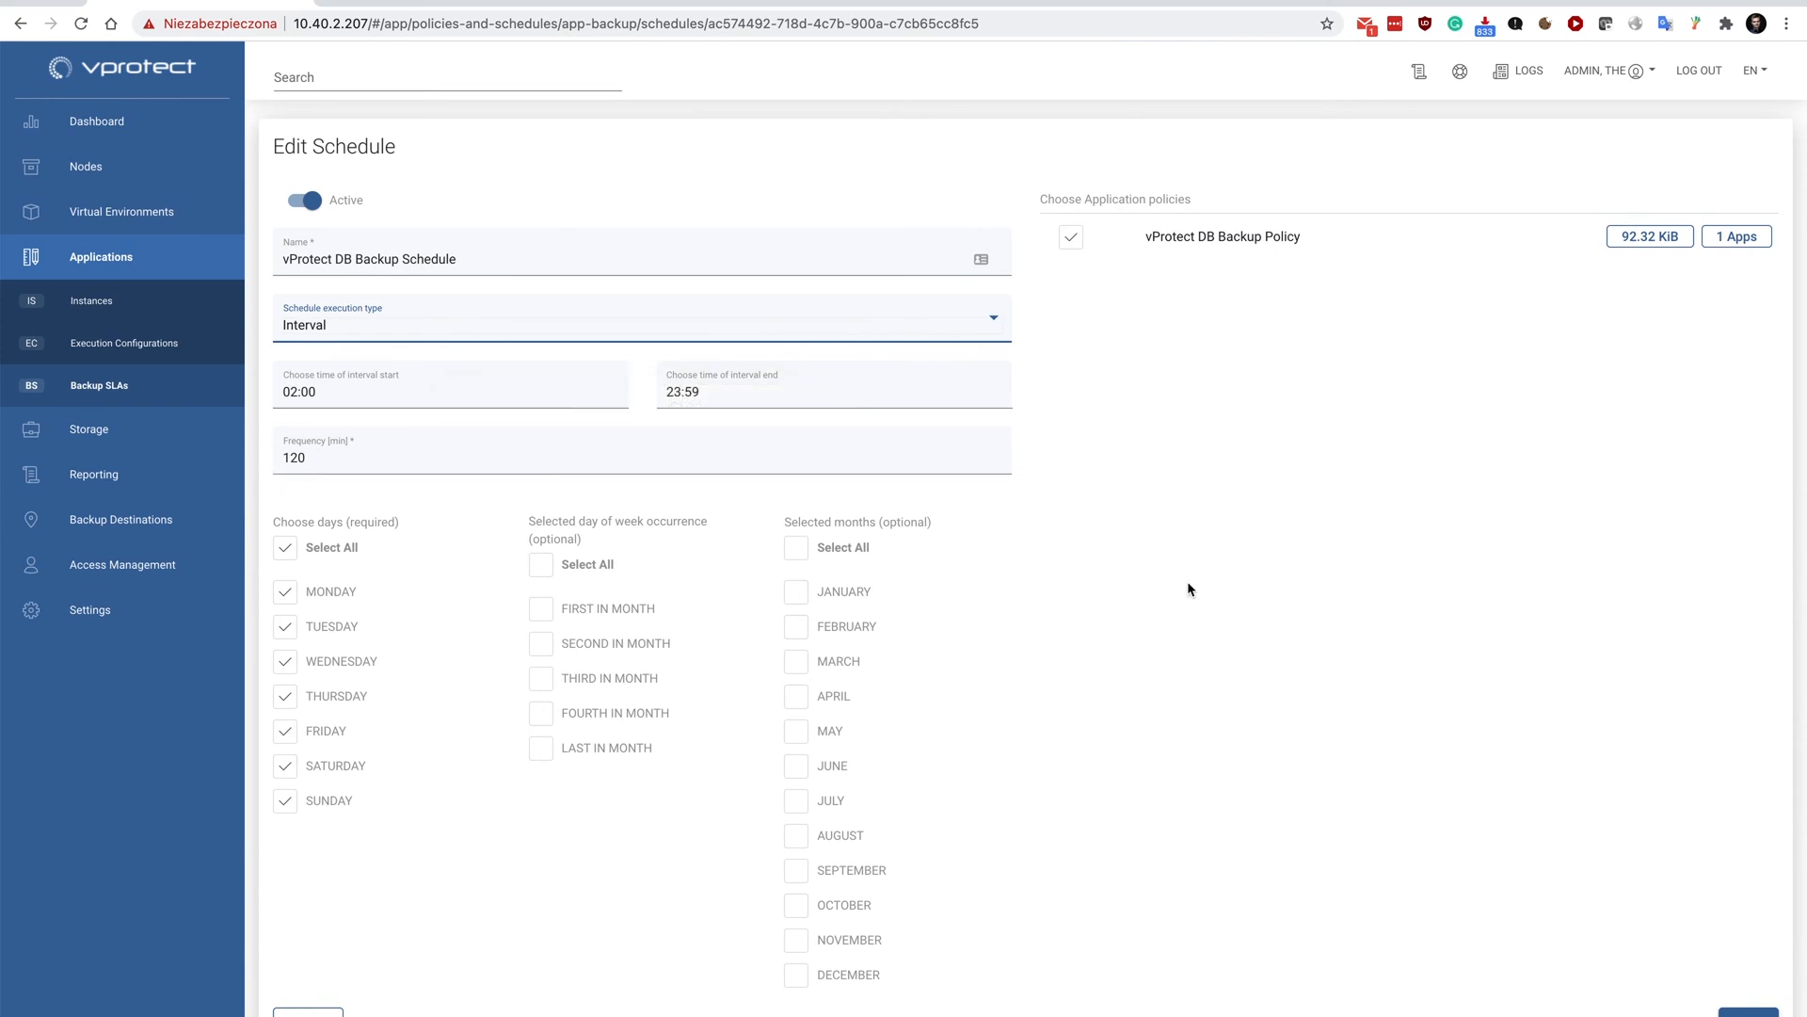
pyautogui.scroll(-1, 1183, 599)
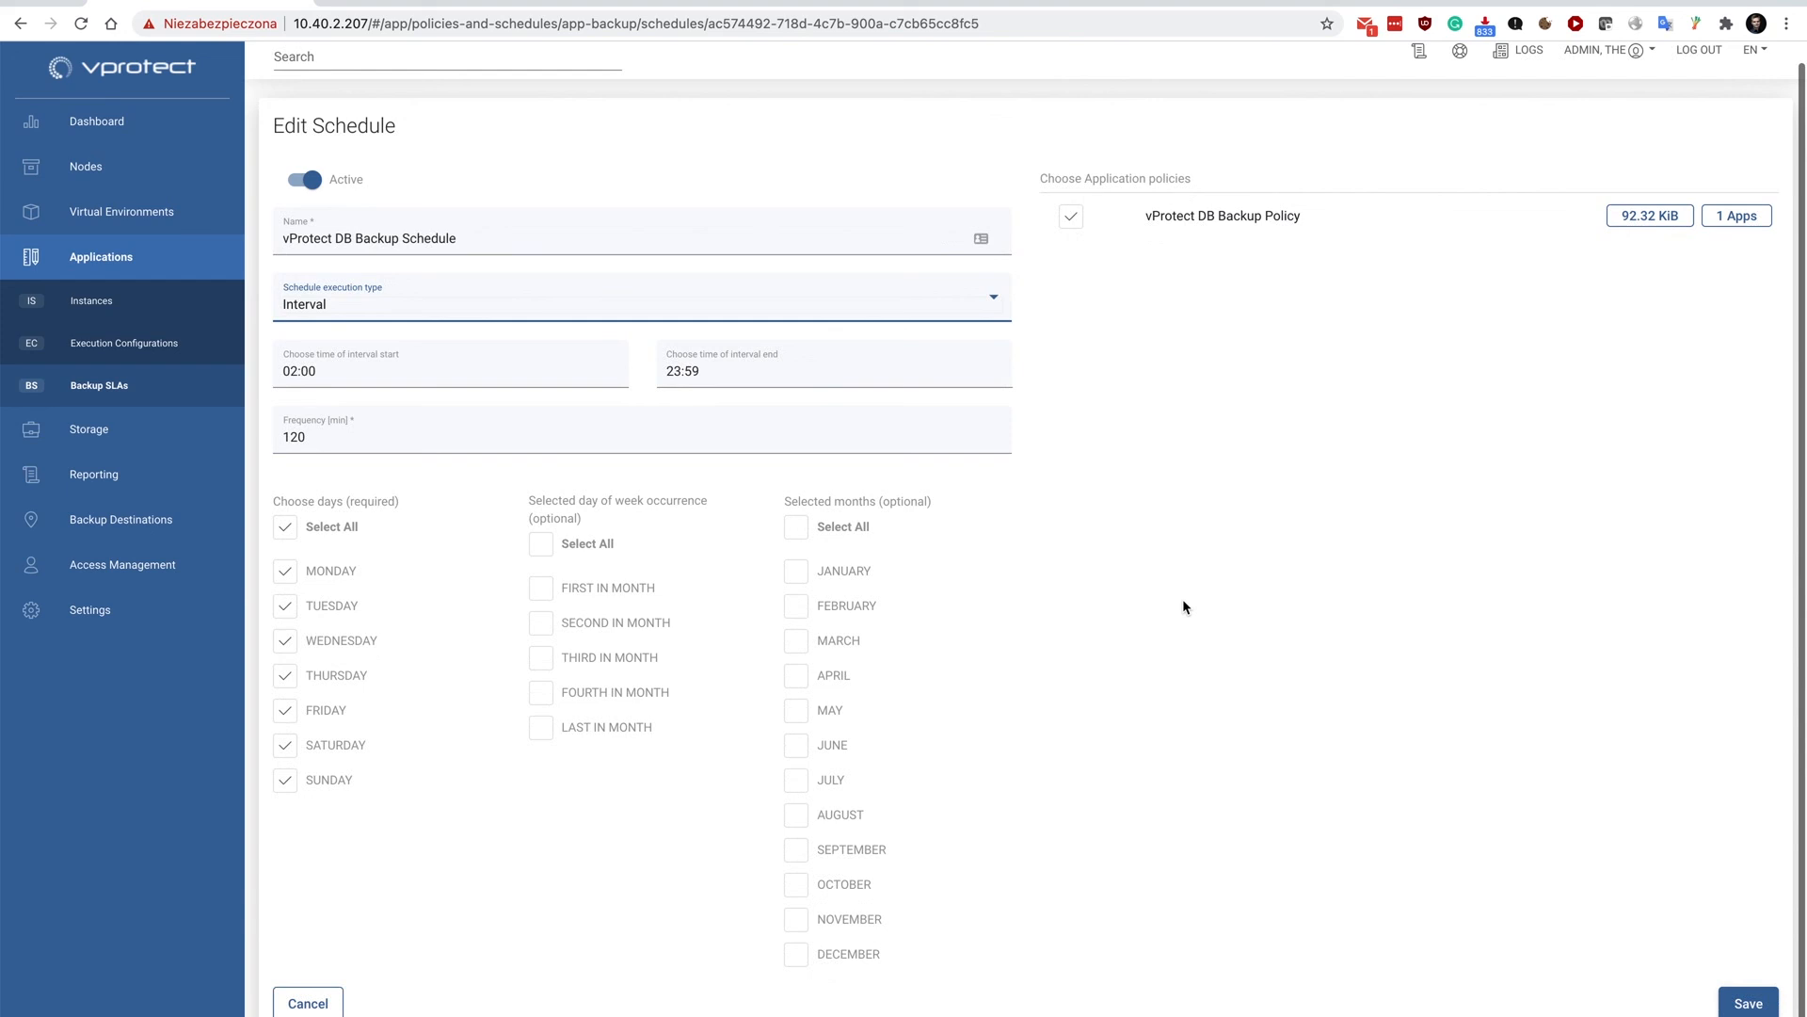
pyautogui.click(299, 1001)
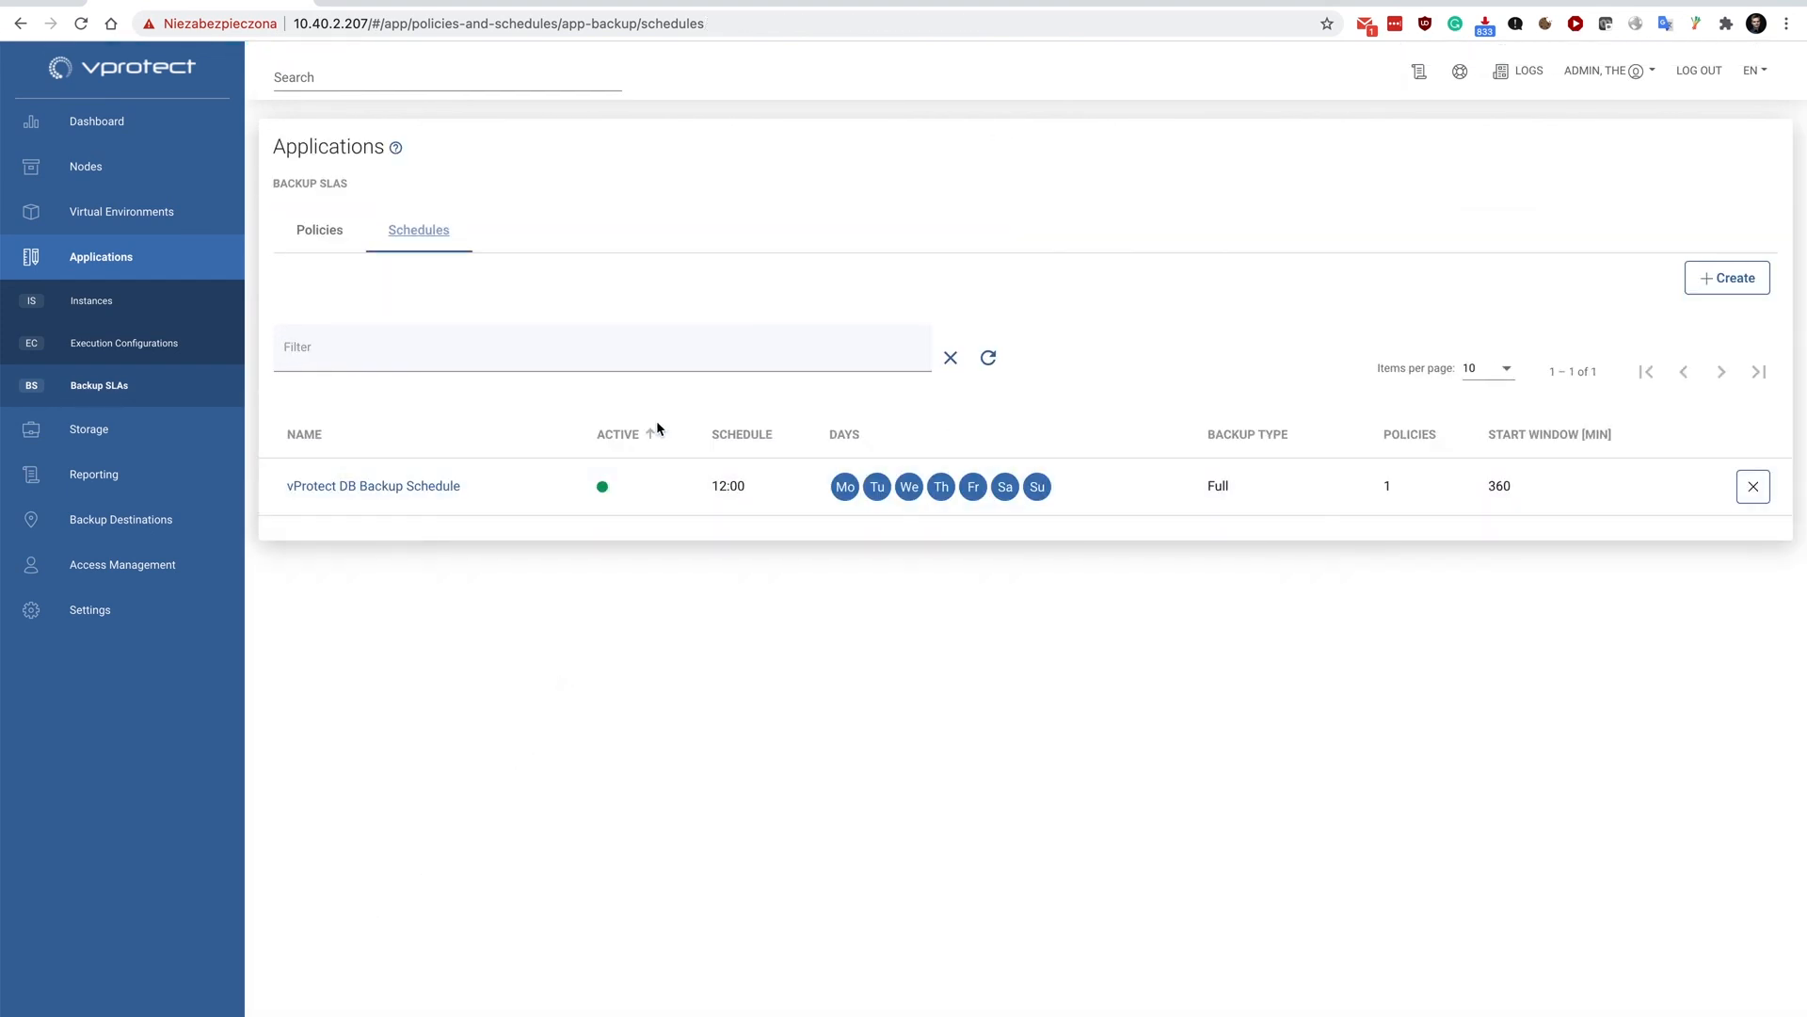
# View the summary report for application backups and restores, and go to the Dashboard.
pyautogui.click(91, 473)
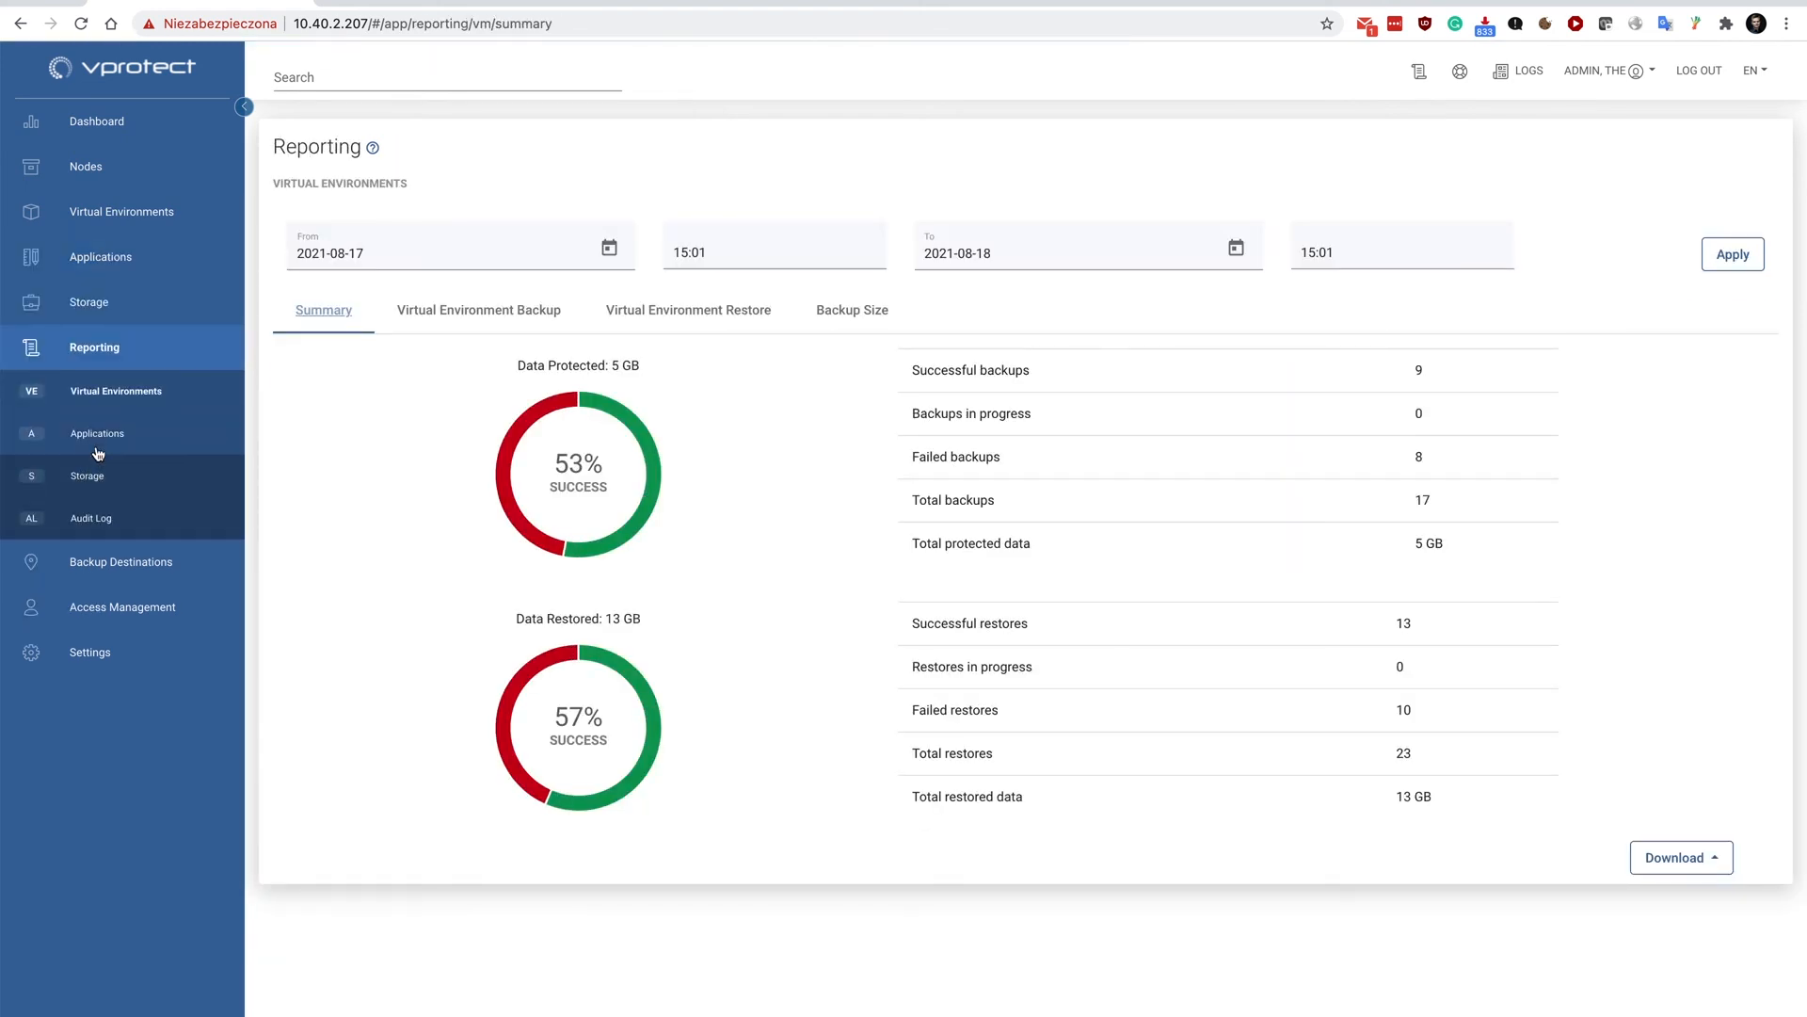
pyautogui.click(98, 453)
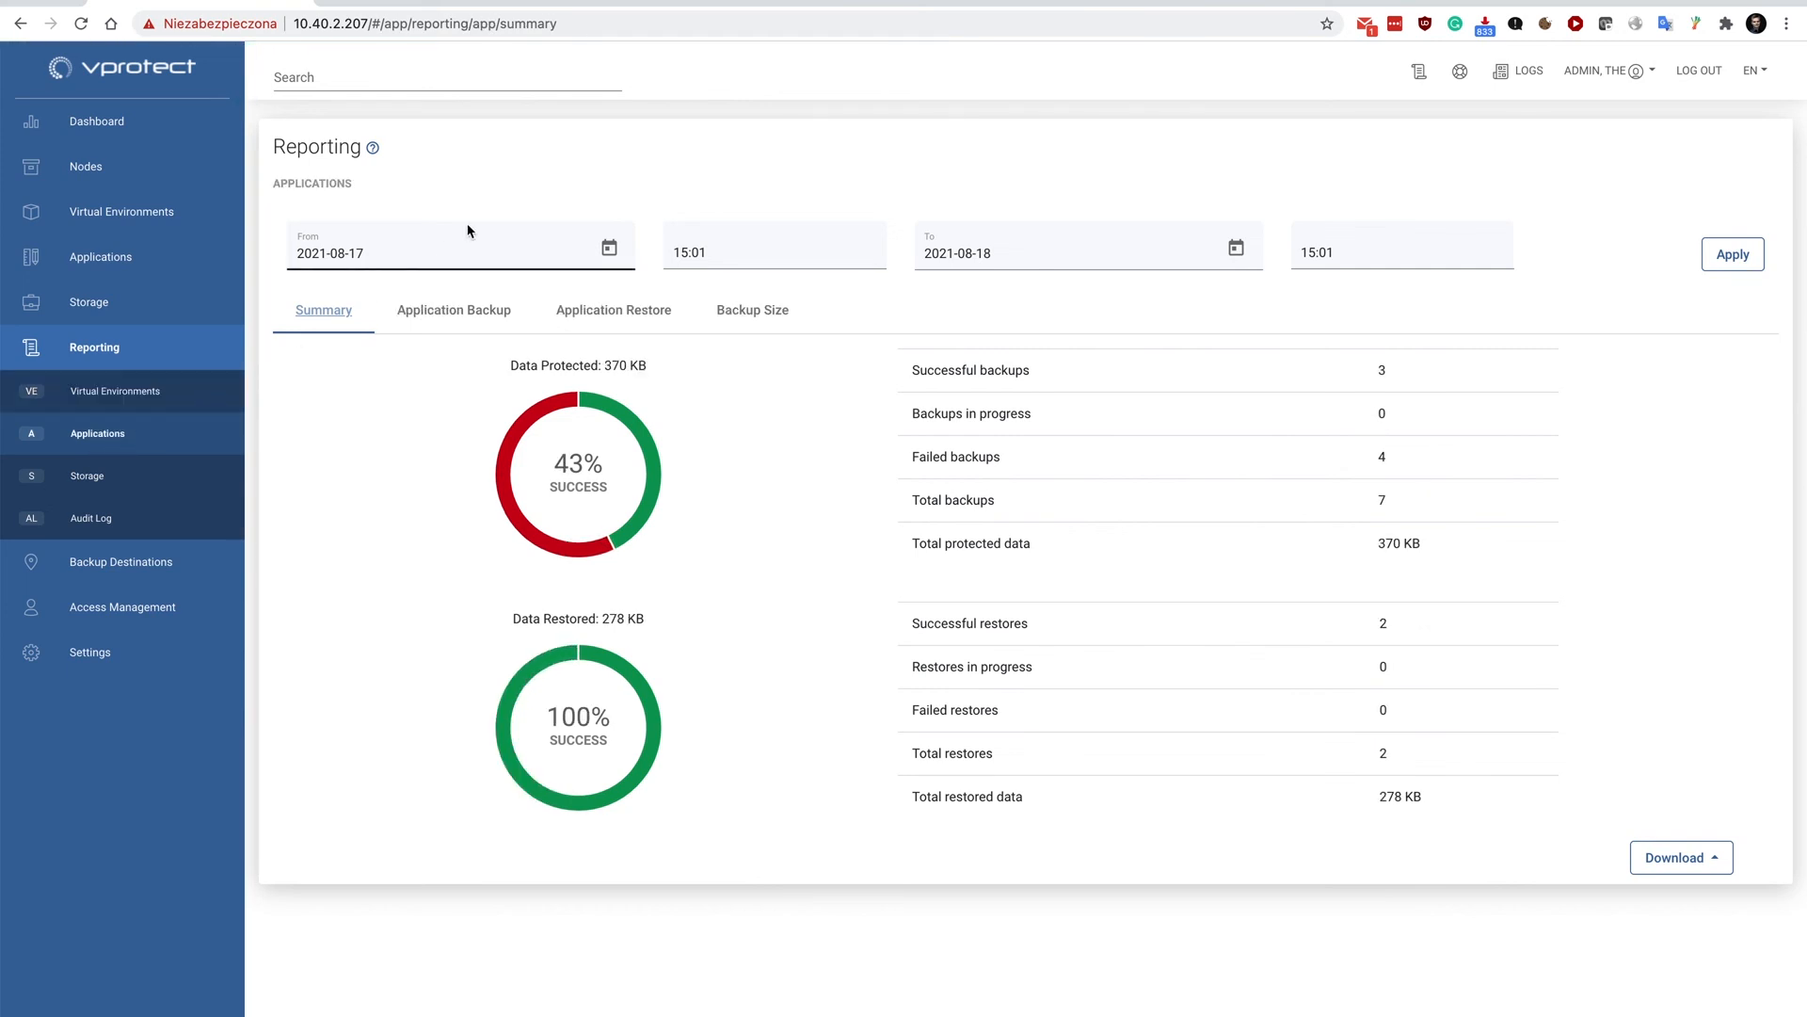
pyautogui.click(97, 121)
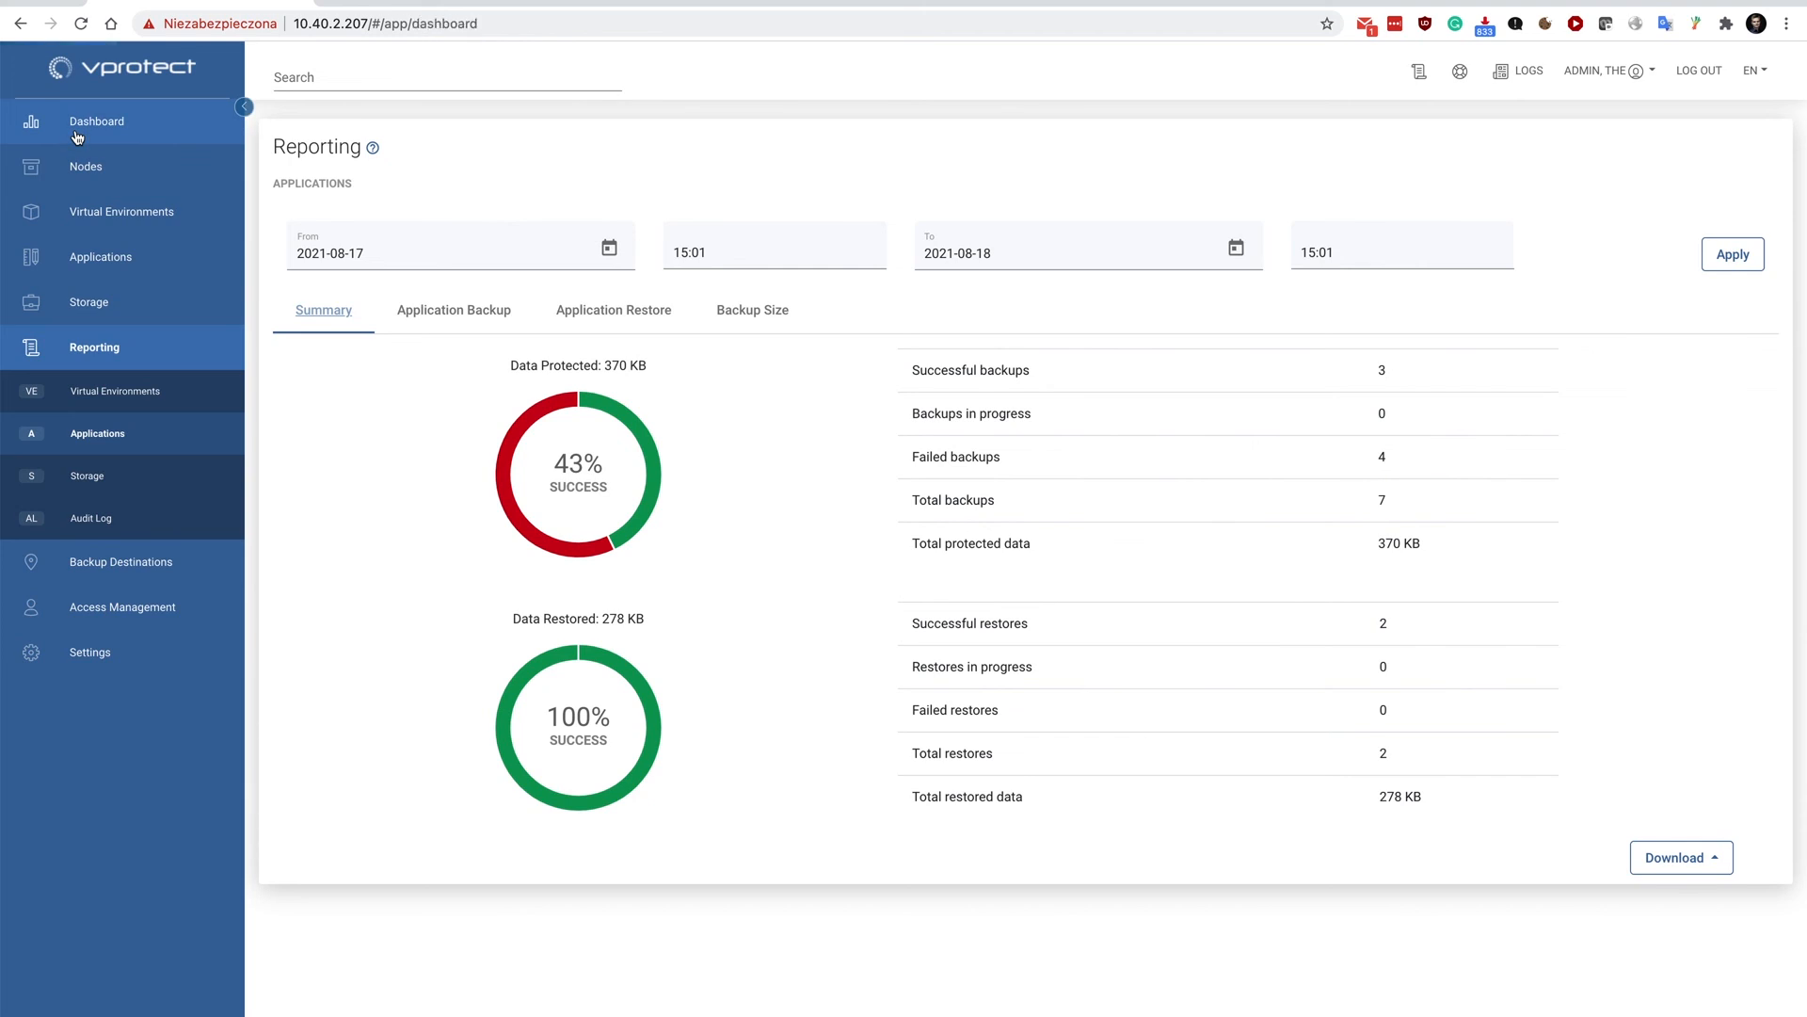